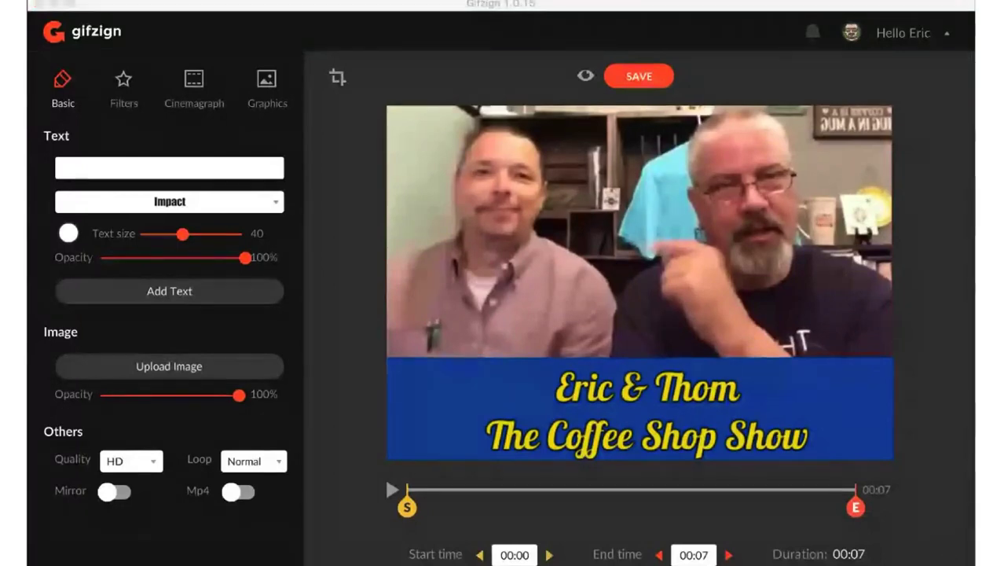
- Return to the Your GIFs gallery and check the source options offered for creating a new GIF
left_click(61, 552)
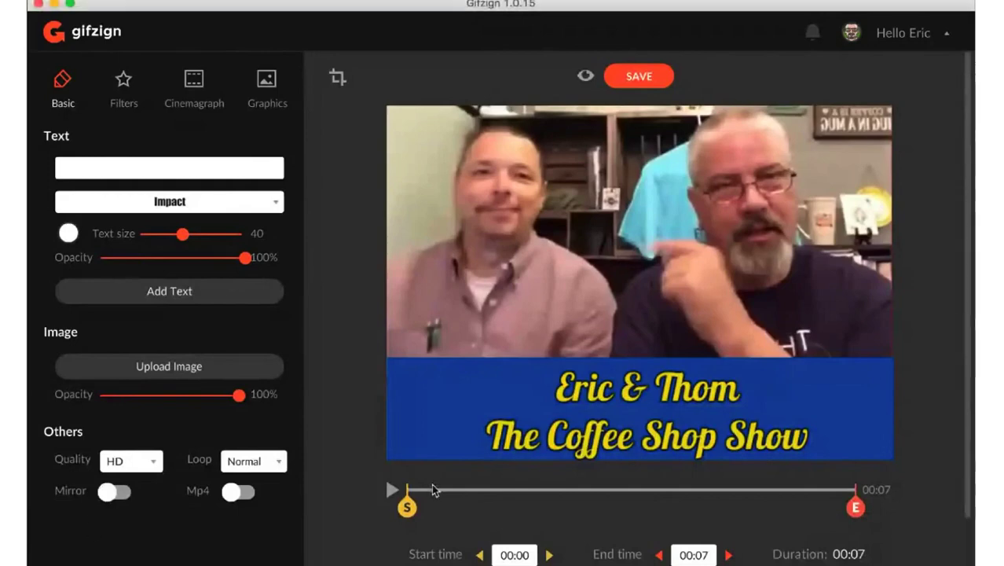
left_click(86, 37)
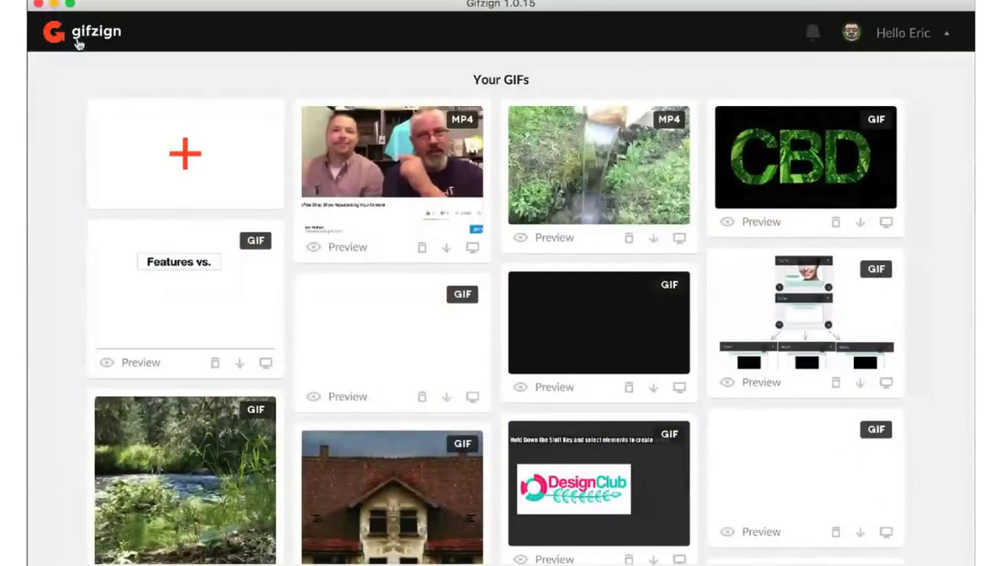
left_click(189, 153)
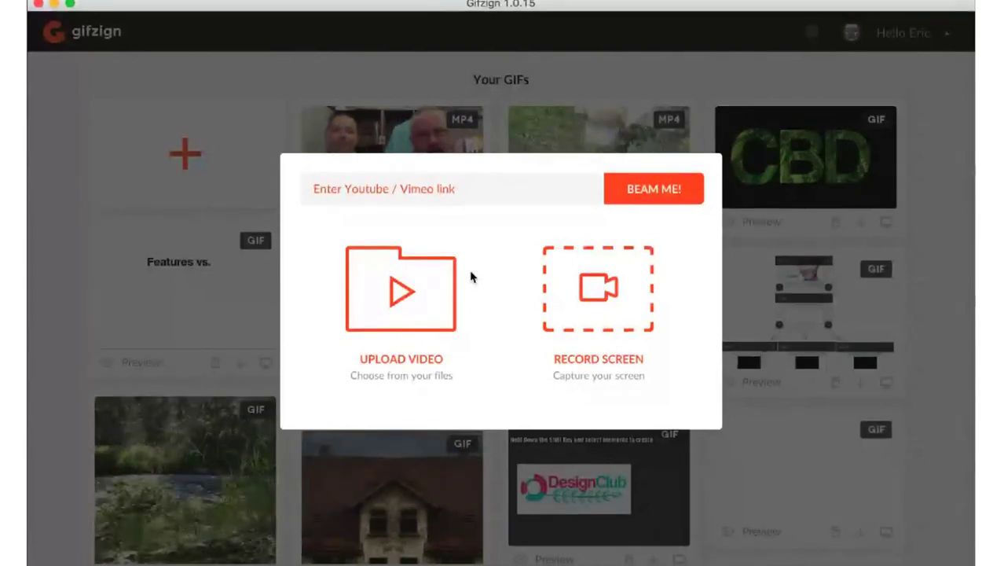
left_click(271, 90)
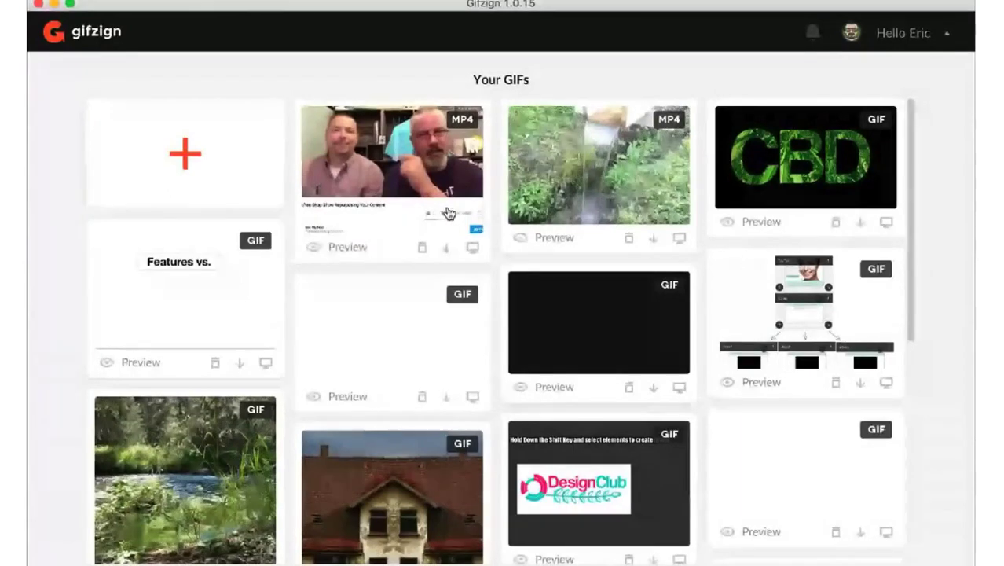
- Preview the Coffee Shop Show MP4 in the gallery and close the preview
left_click(452, 153)
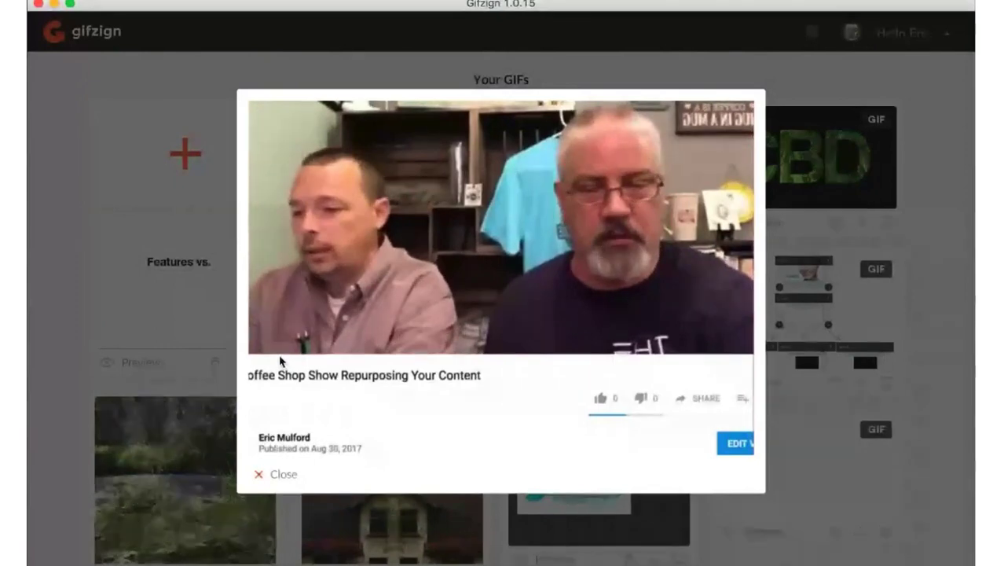
left_click(284, 476)
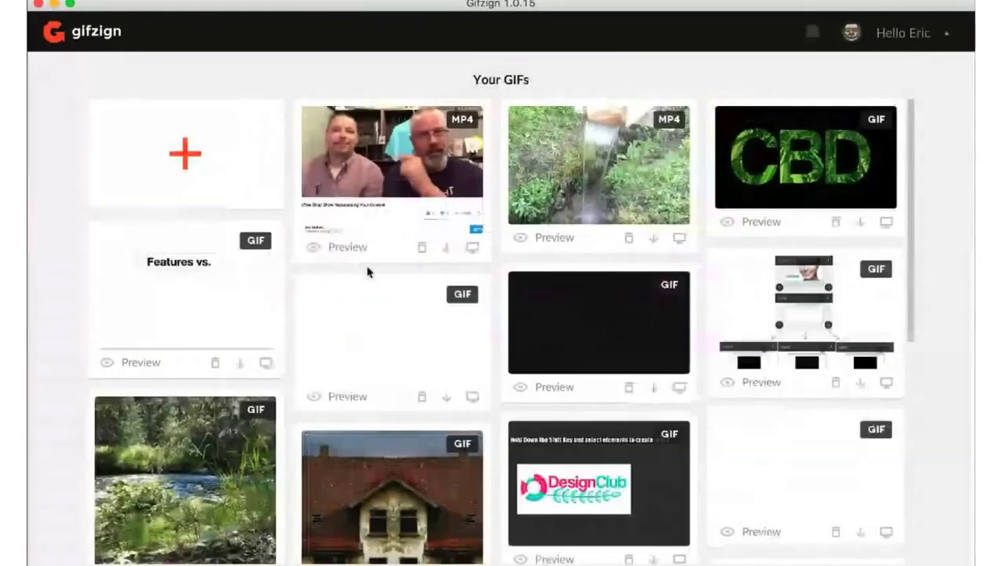
- Start a new GIF by uploading the Coffee Shop Show video from the computer's files
left_click(193, 151)
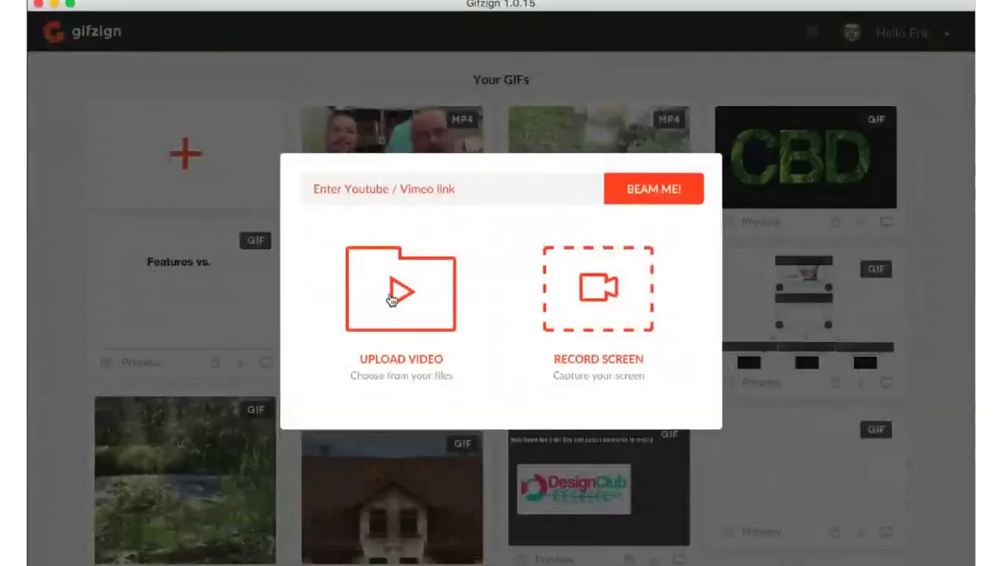
left_click(392, 293)
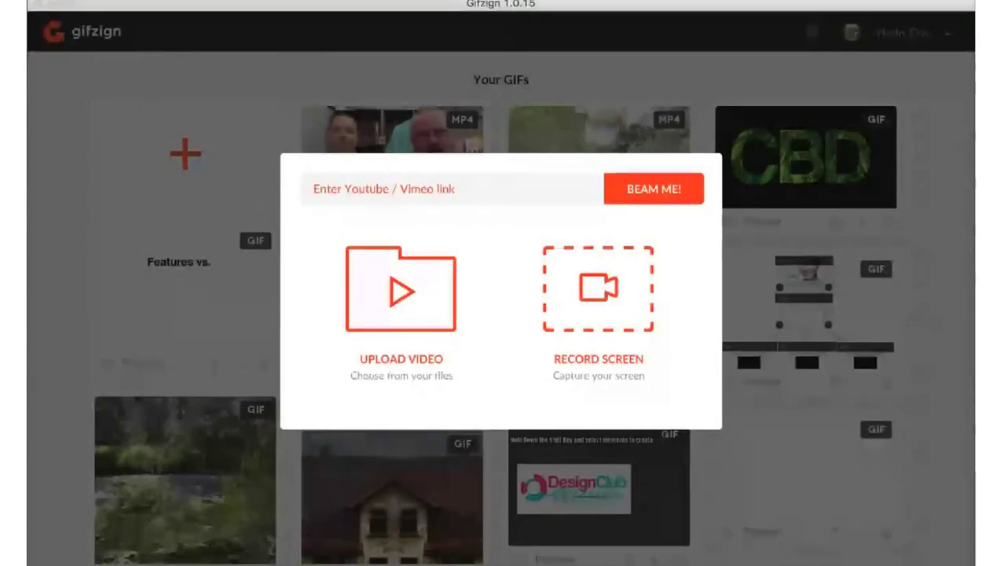
left_click(874, 411)
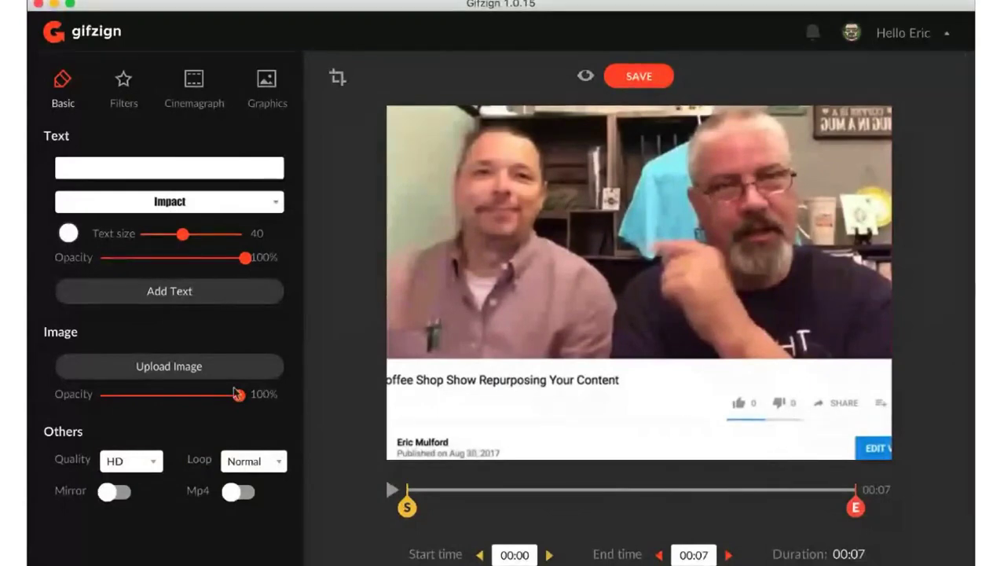
- Upload the blue Coffee Shop Show title banner image as an overlay on the video
left_click(170, 368)
left_click(867, 413)
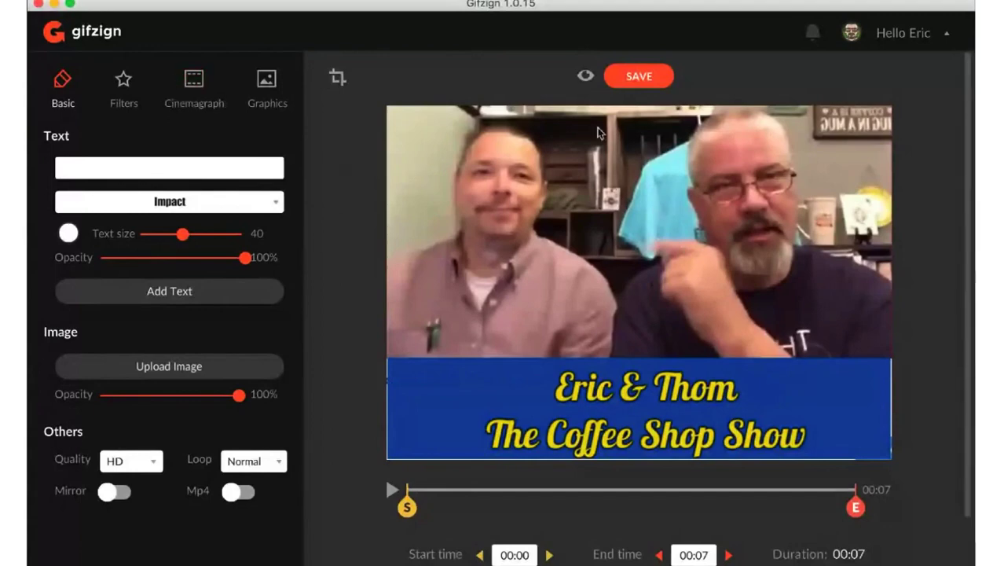
- Open the cinemagraph settings, then slightly enlarge and reposition the title banner overlay to cover the video frame edge to edge
left_click(190, 85)
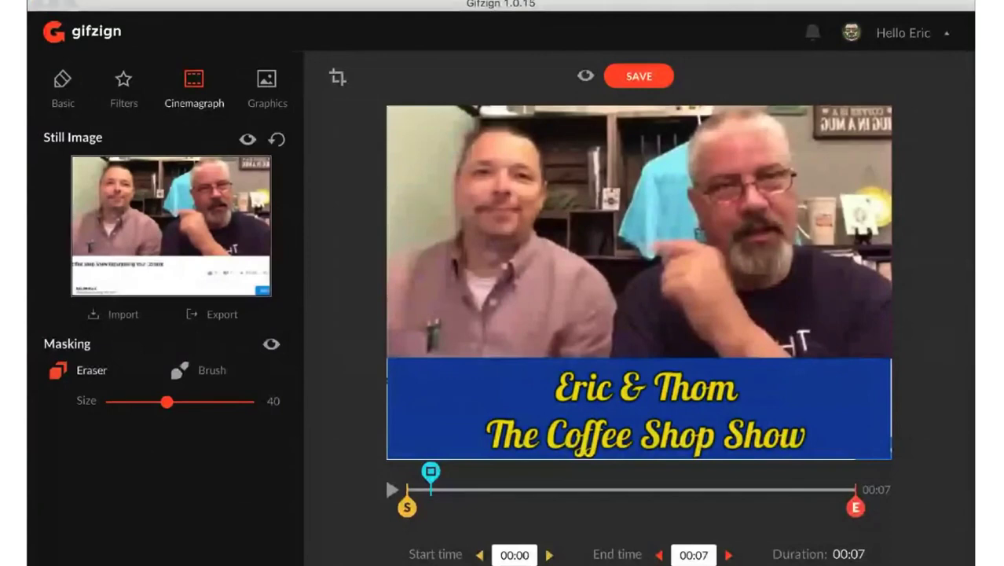
left_click(675, 299)
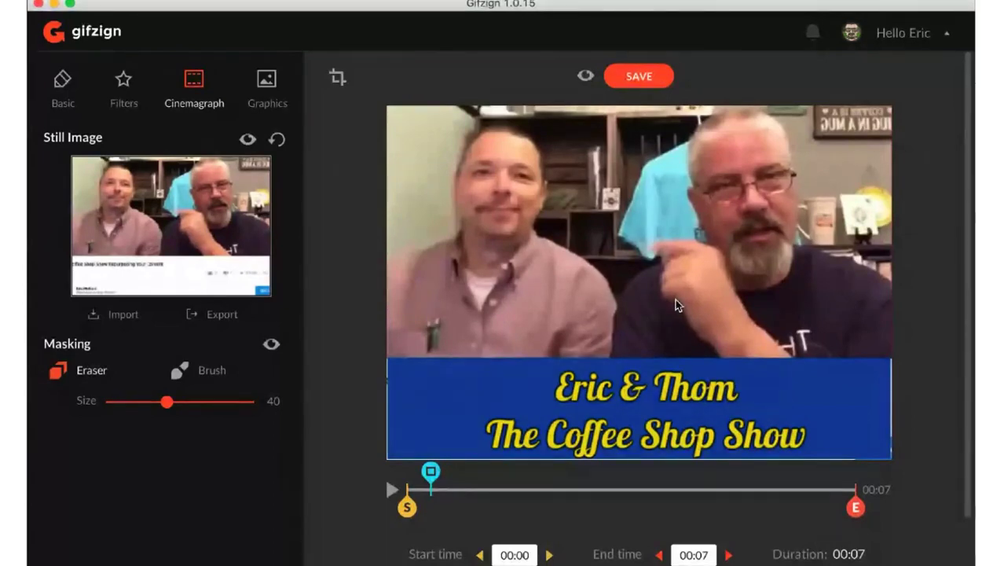
left_click(777, 343)
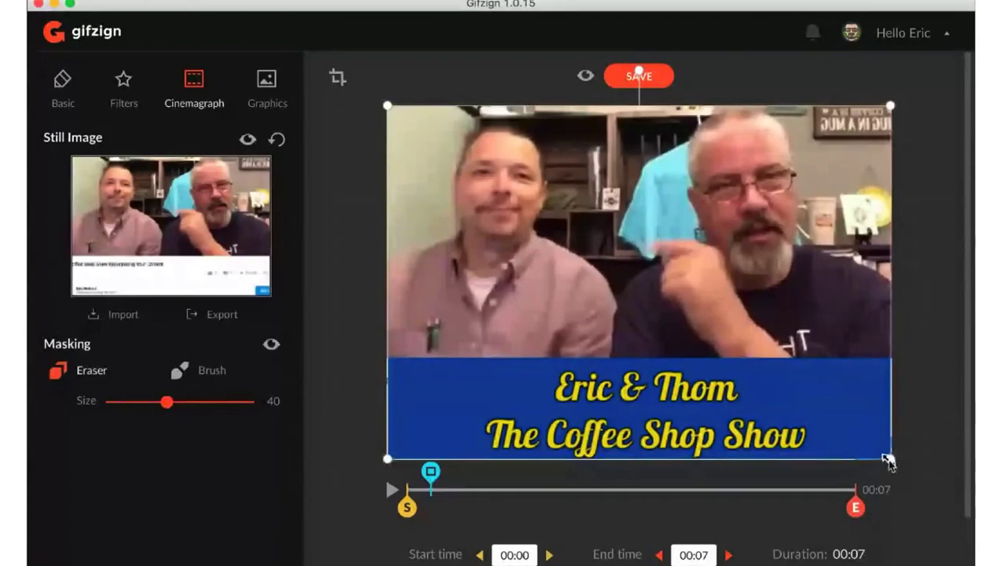
left_click_drag(887, 462, 894, 462)
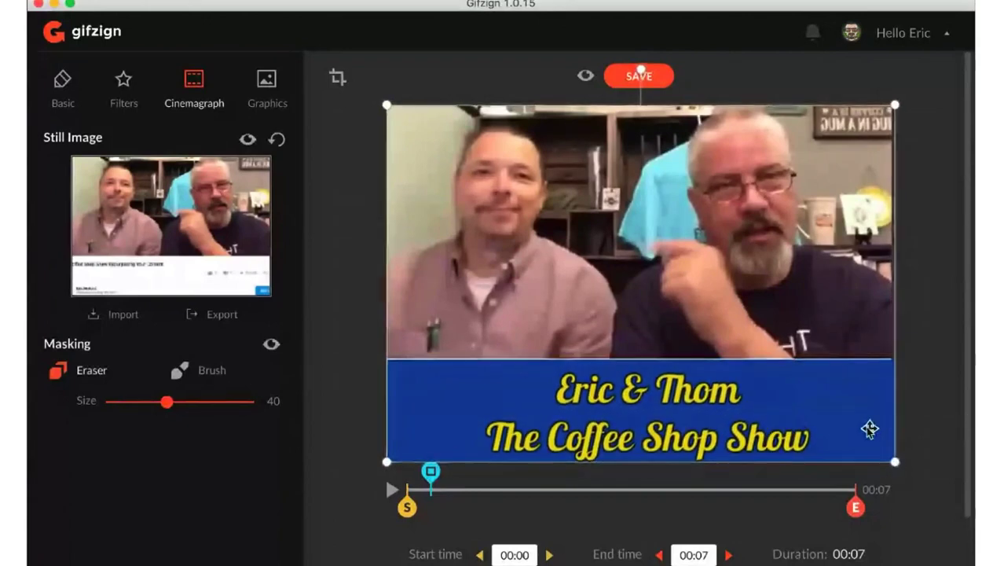
left_click_drag(870, 428, 868, 427)
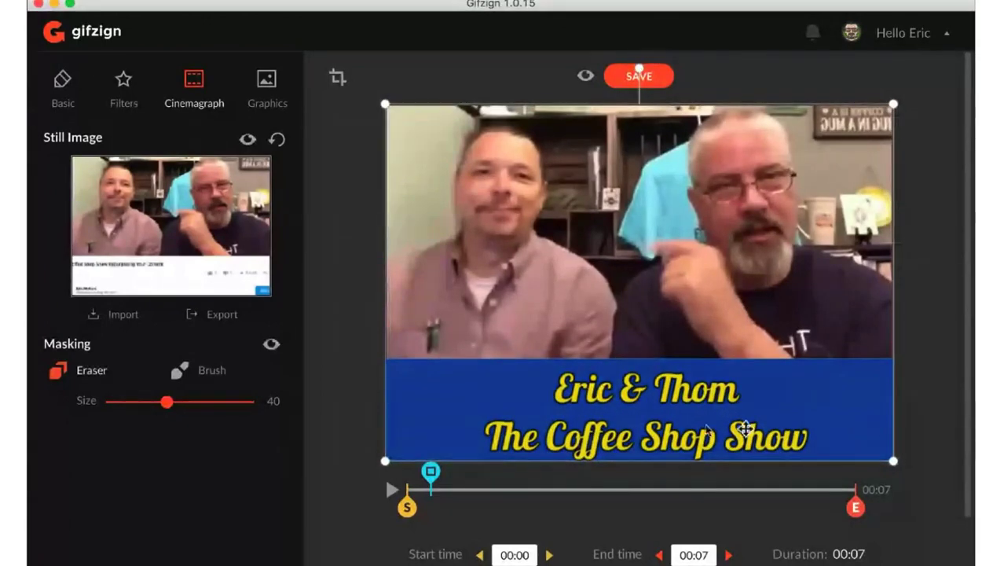
left_click_drag(387, 460, 385, 463)
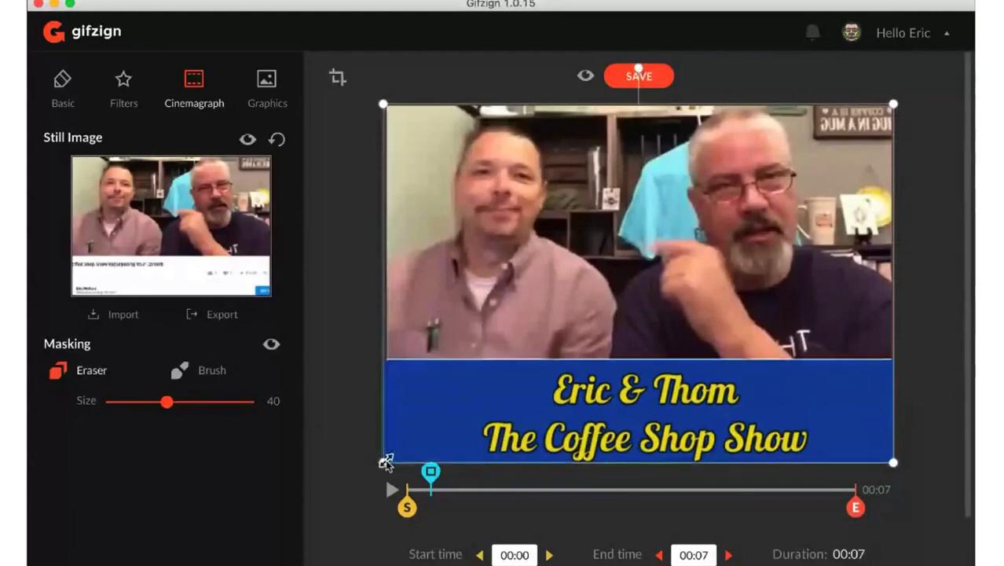
left_click_drag(488, 429, 489, 428)
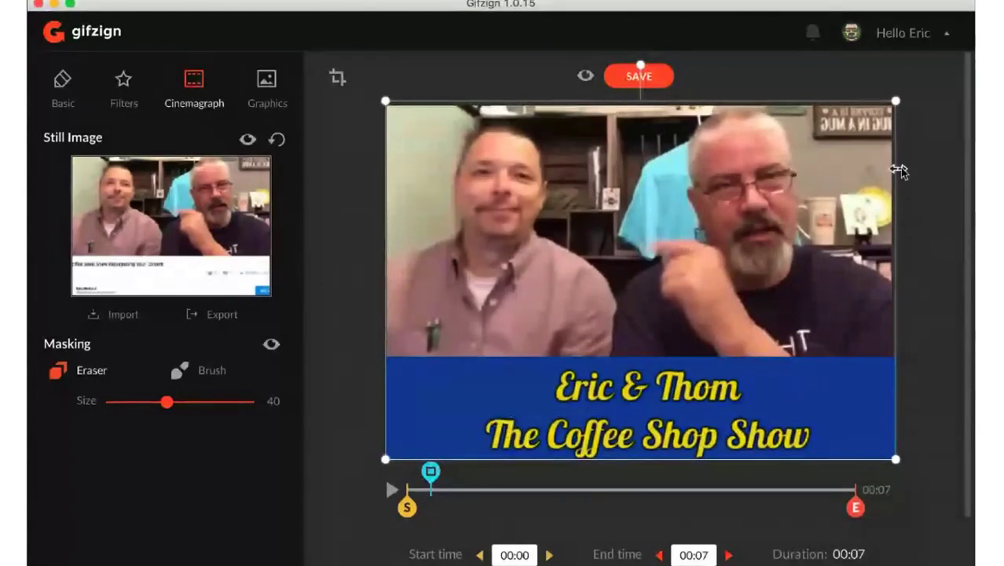
left_click(938, 173)
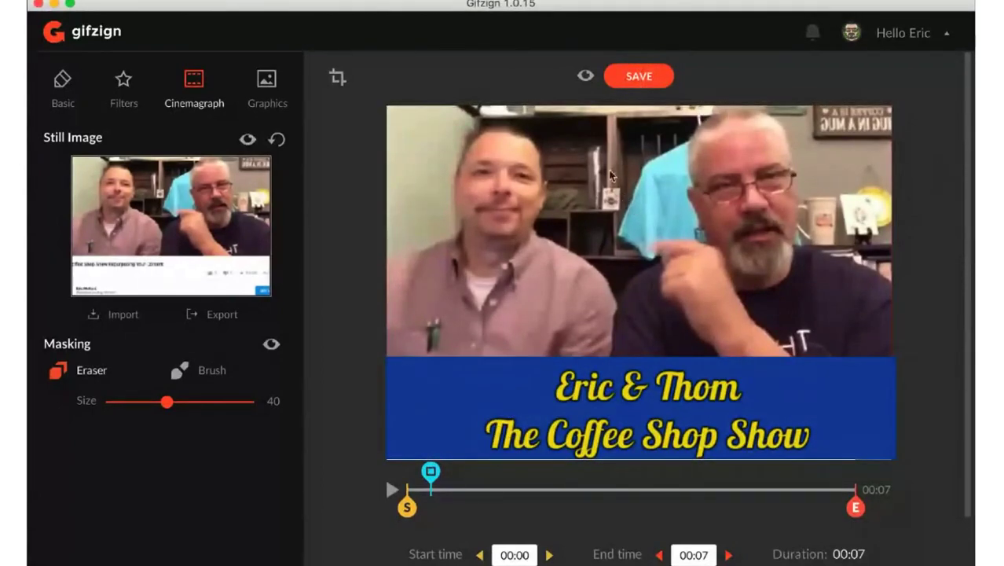
- Preview the GIF with its title banner, then nudge the banner overlay slightly down to line up with the video frame
left_click(586, 75)
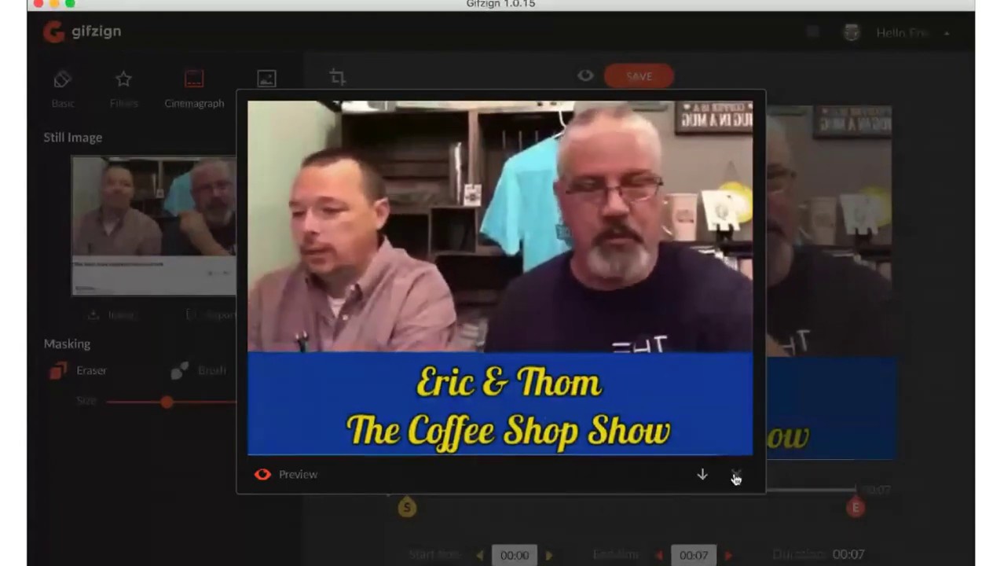
left_click(735, 477)
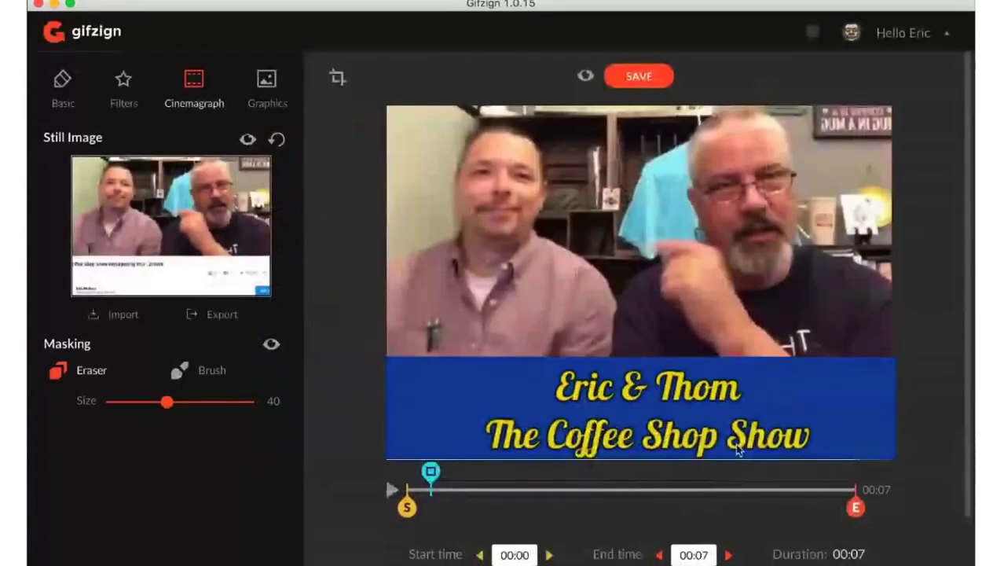
left_click(752, 386)
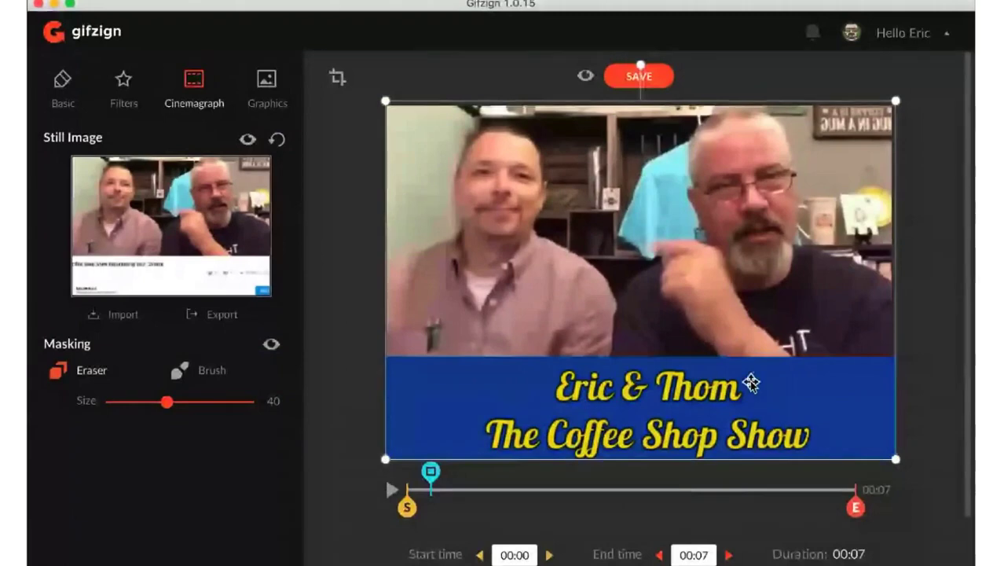
left_click(923, 360)
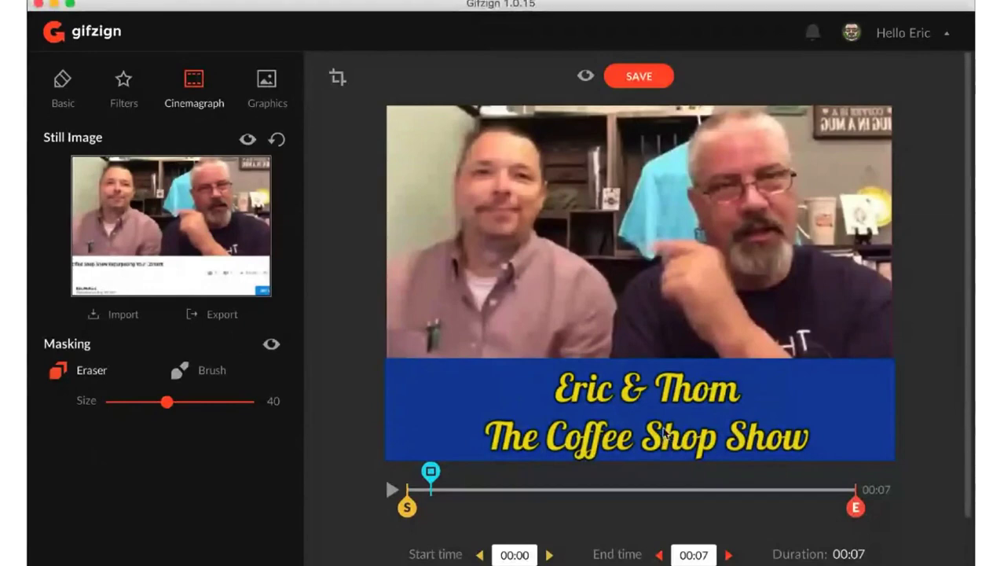
left_click(72, 87)
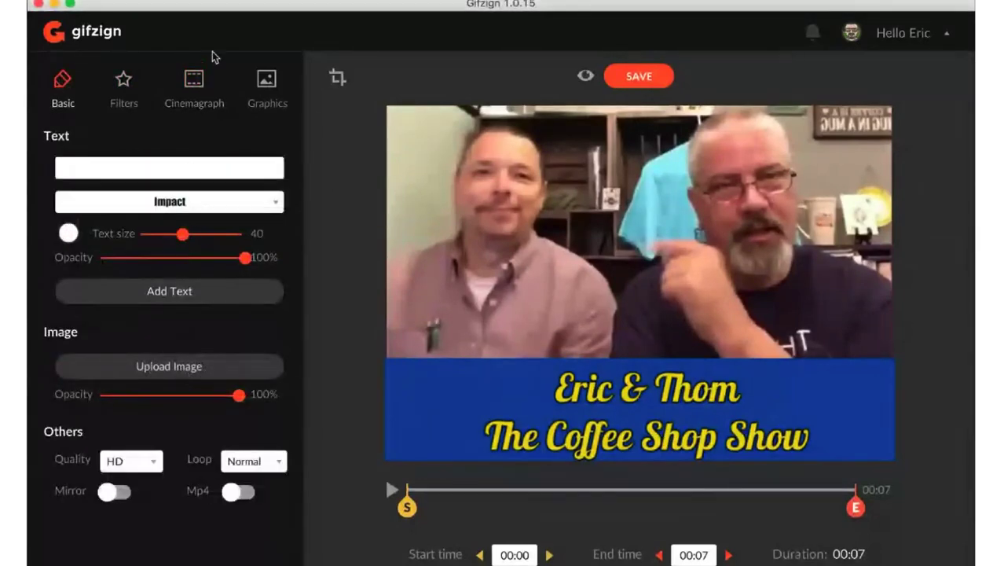
left_click(271, 93)
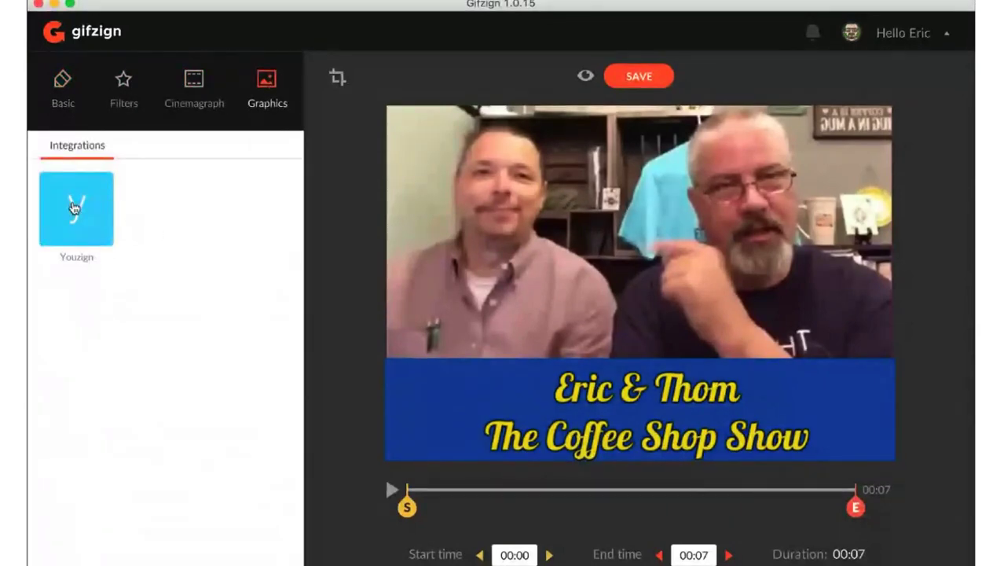
left_click(66, 79)
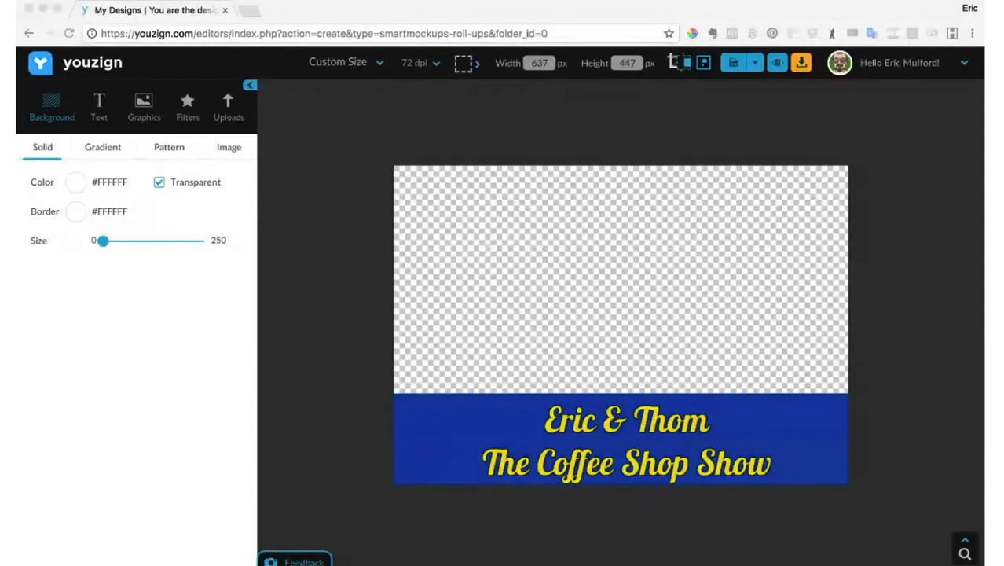
- Switch to the Youzign banner design in the browser and widen its window to fit the full editor
left_click(530, 13)
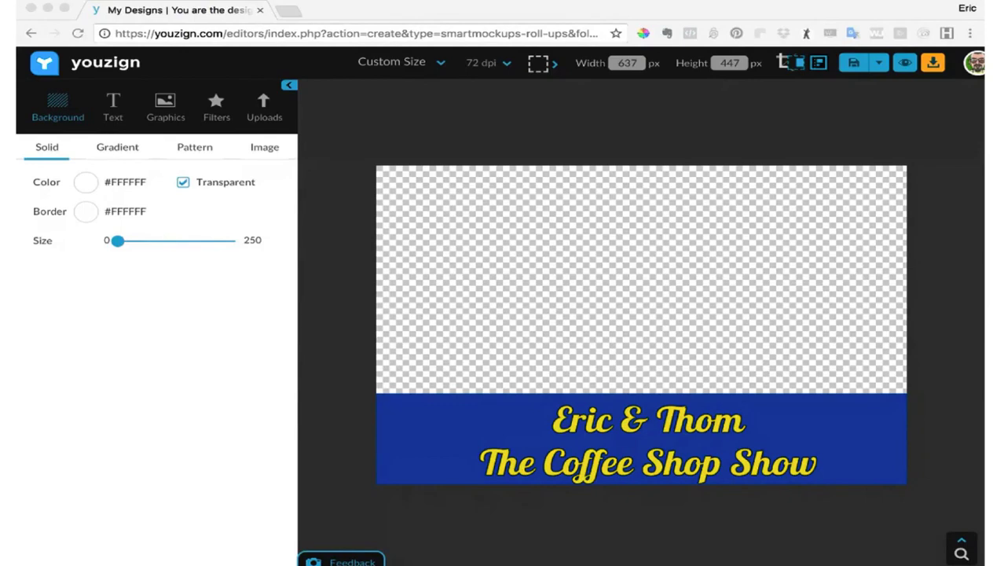
left_click(161, 346)
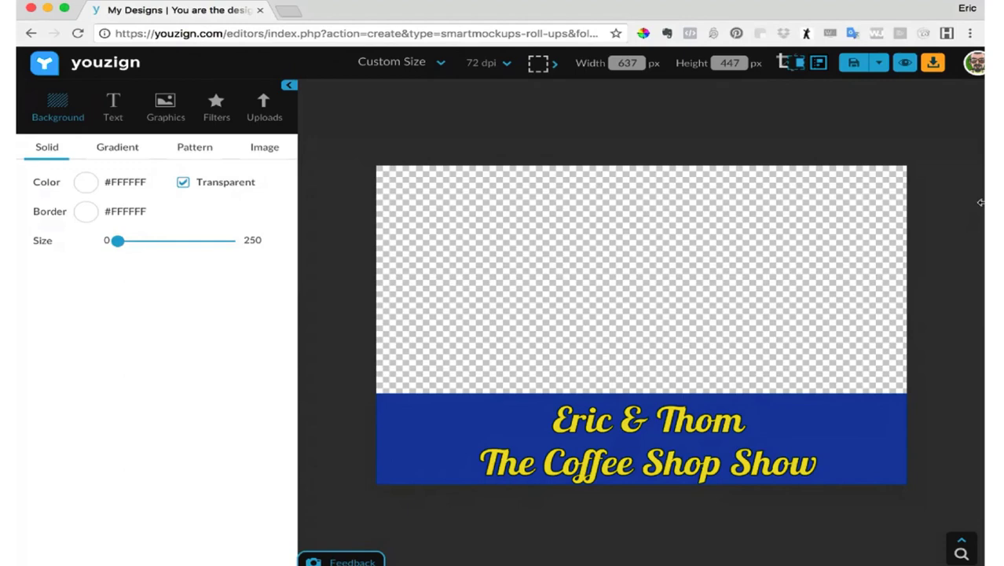
left_click_drag(980, 203, 1003, 202)
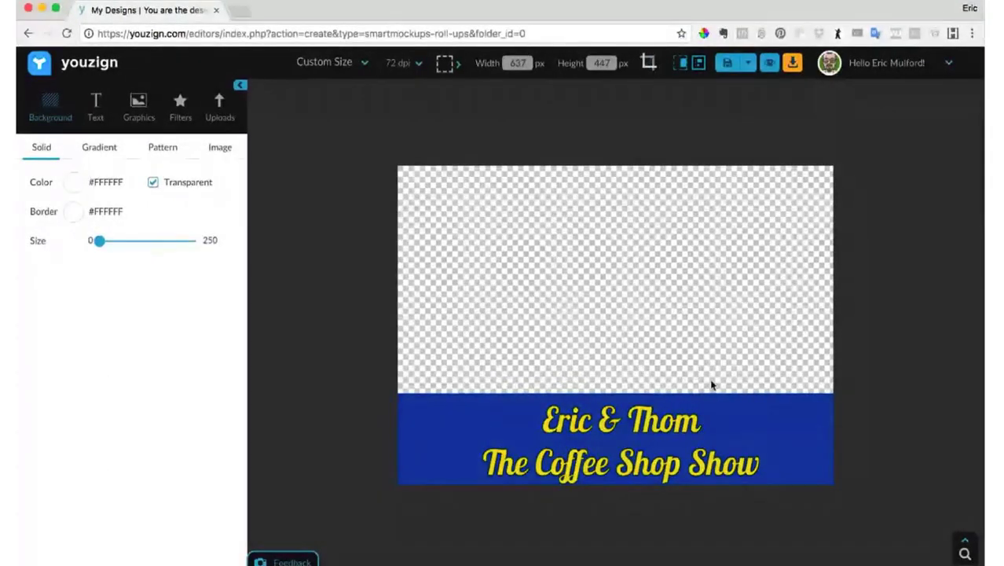
- Move the blue rectangle and the yellow title text down, partly past the lower edge of the canvas
left_click(702, 426)
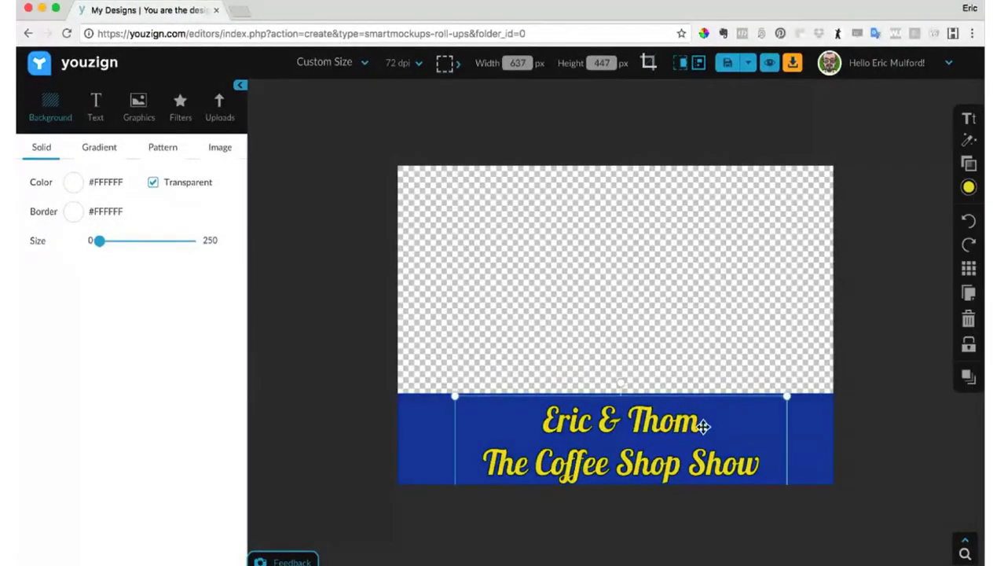
left_click(814, 421)
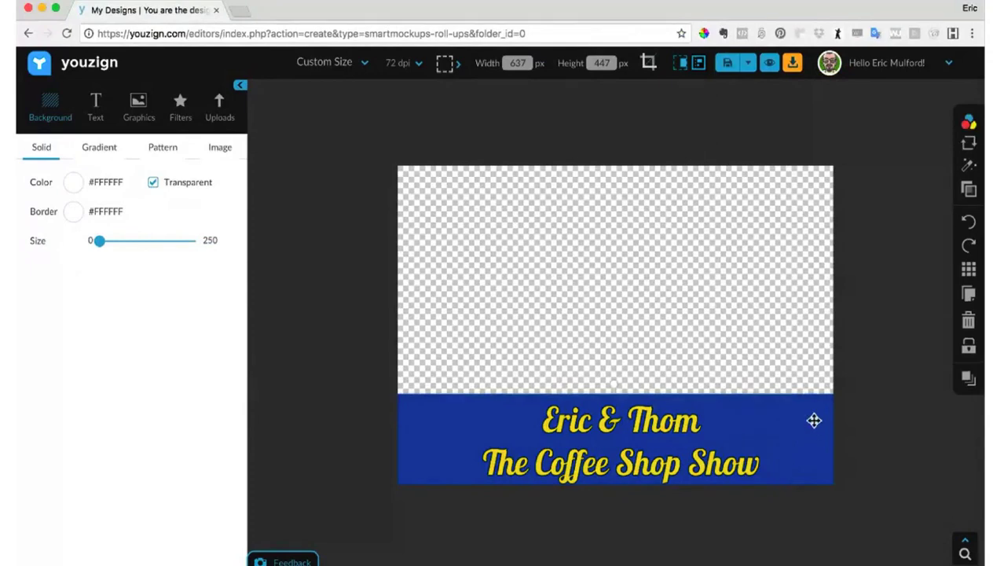
left_click_drag(813, 421, 821, 465)
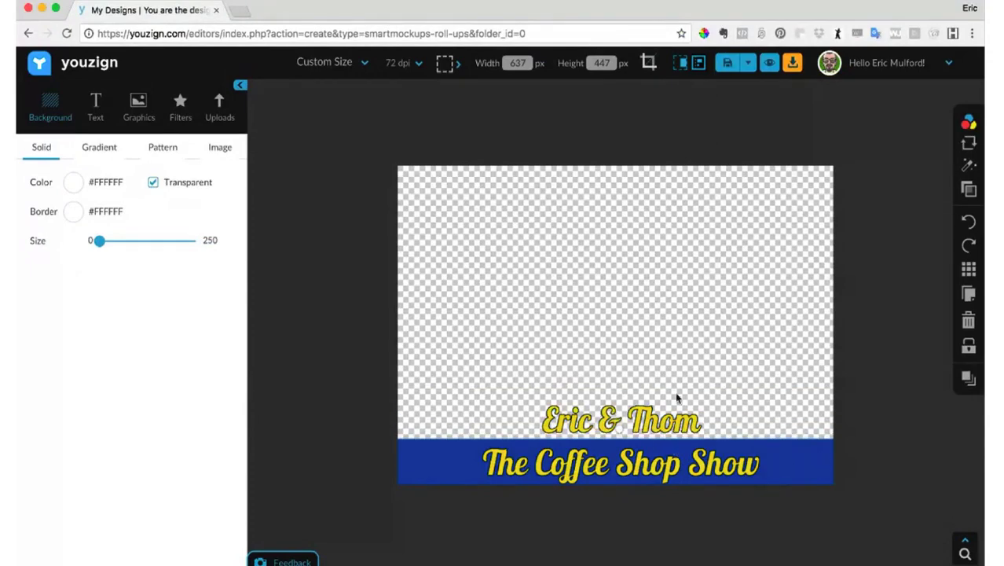
left_click(664, 414)
left_click_drag(664, 414, 666, 463)
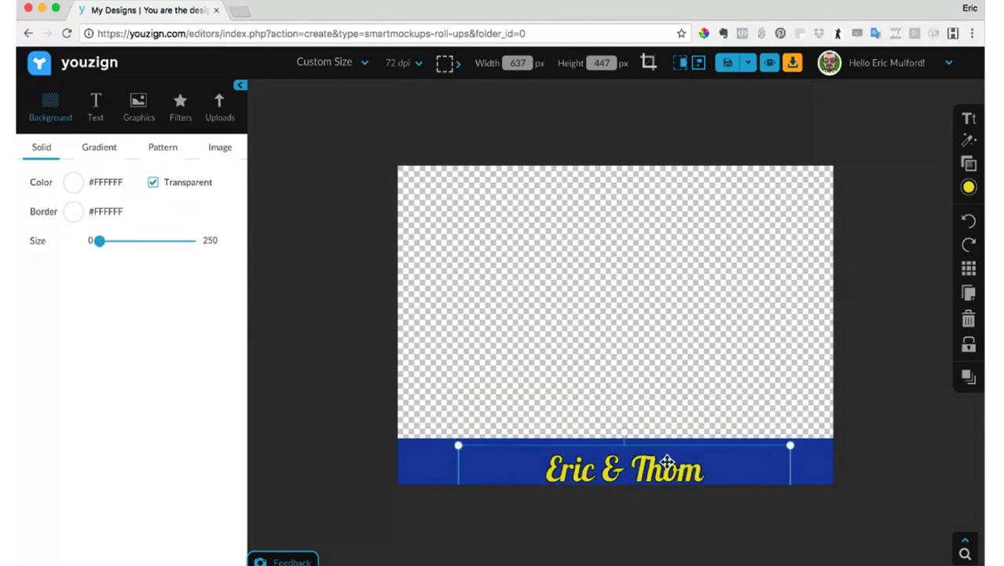
- Add the uploaded screenshot of the Coffee Shop Show video to the canvas, covering the whole design
left_click(142, 100)
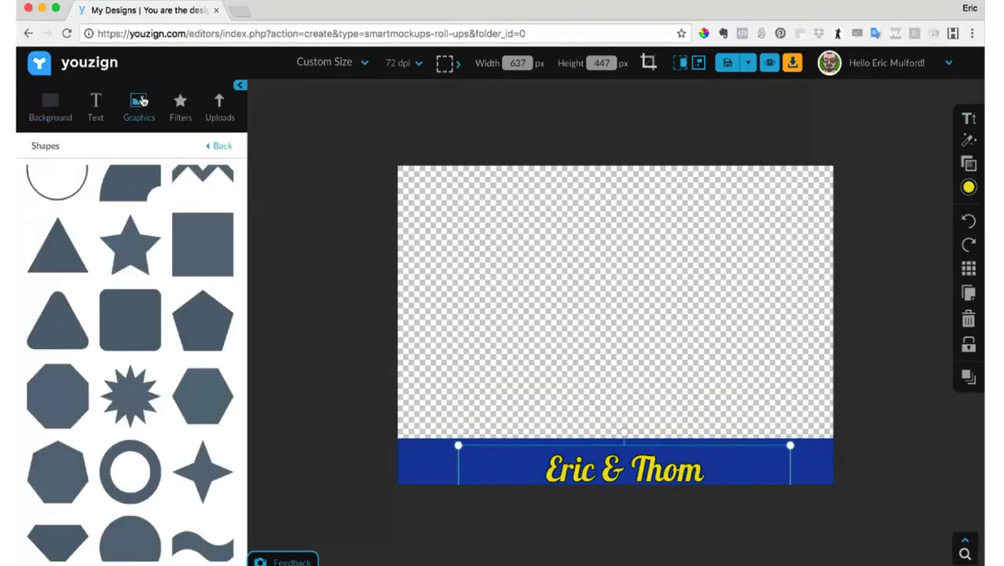
left_click(231, 111)
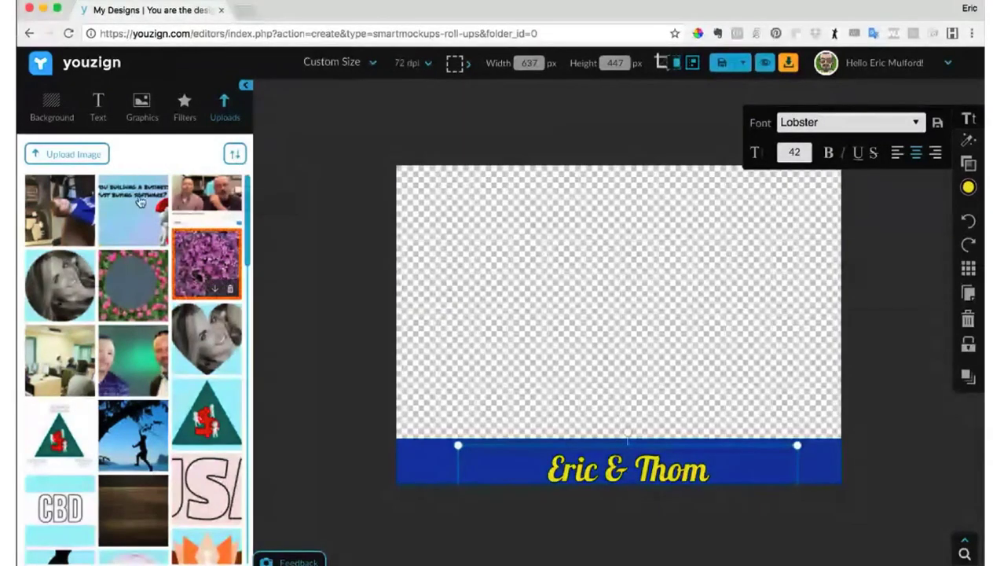
left_click(217, 193)
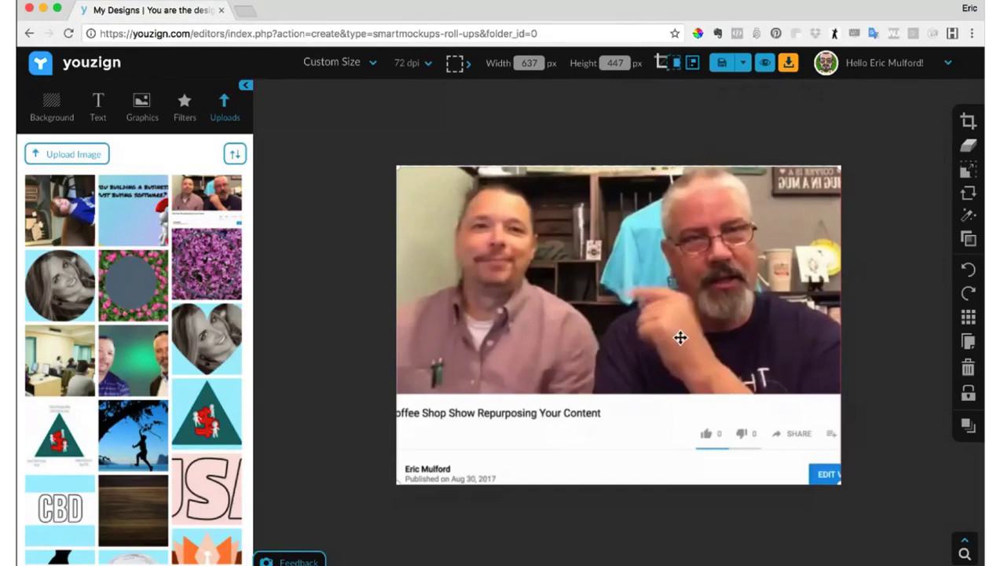
- Send the video screenshot to the back of the layers and delete the old blue rectangle
left_click(967, 425)
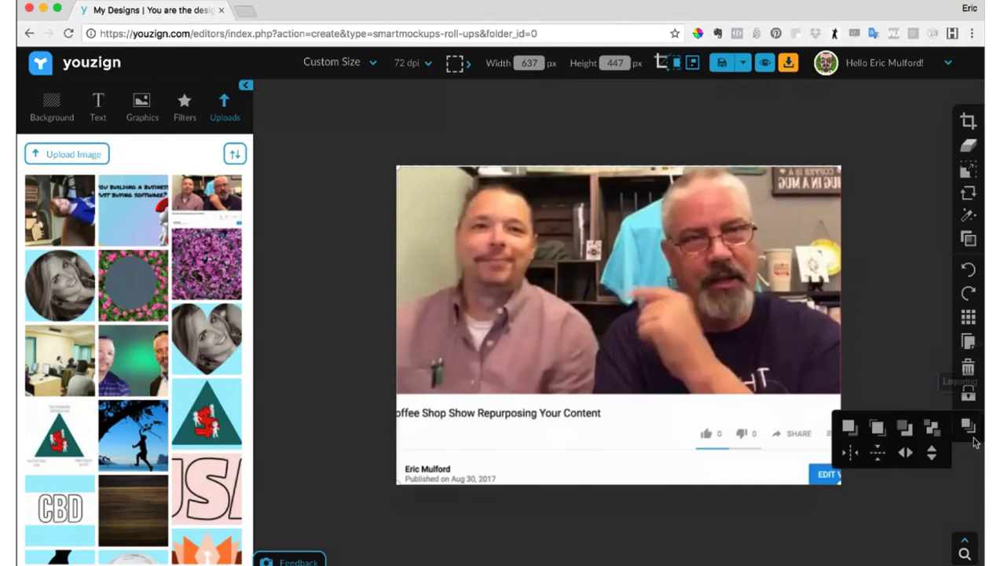
left_click(930, 426)
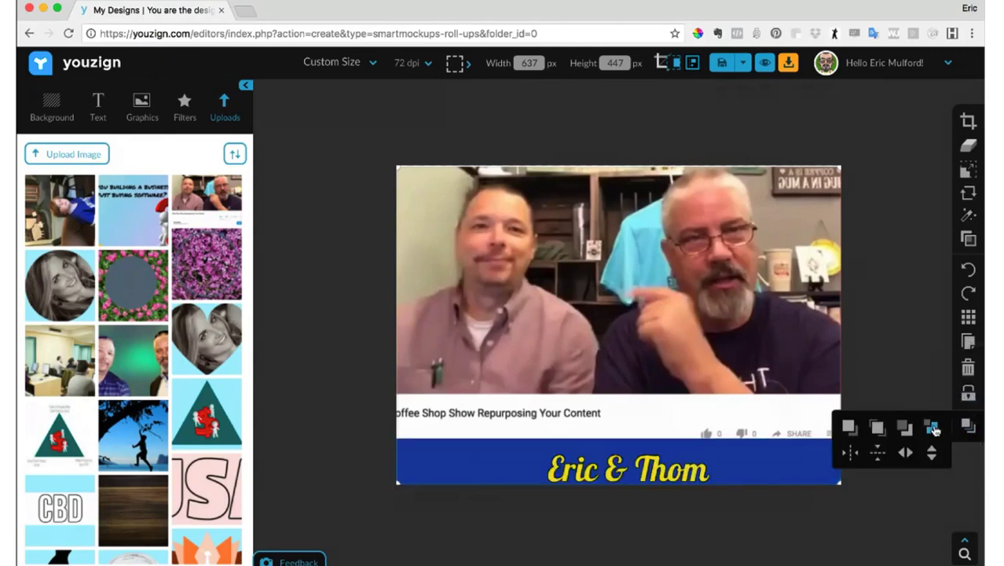
left_click(650, 470)
left_click(833, 450)
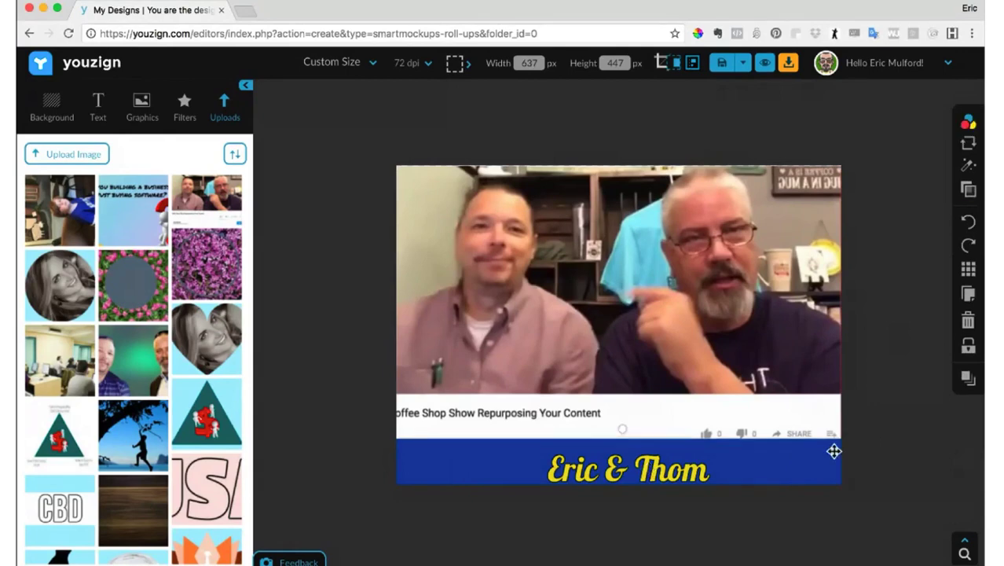
left_click(971, 322)
- Move the yellow title text below the canvas and turn on the display of elements outside the canvas
left_click(651, 475)
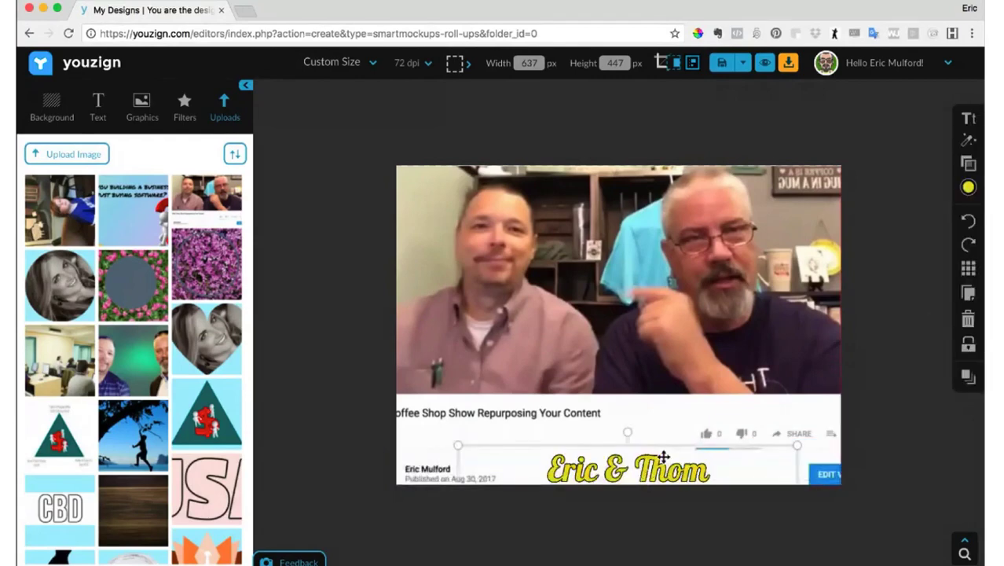
mouse_move(961, 161)
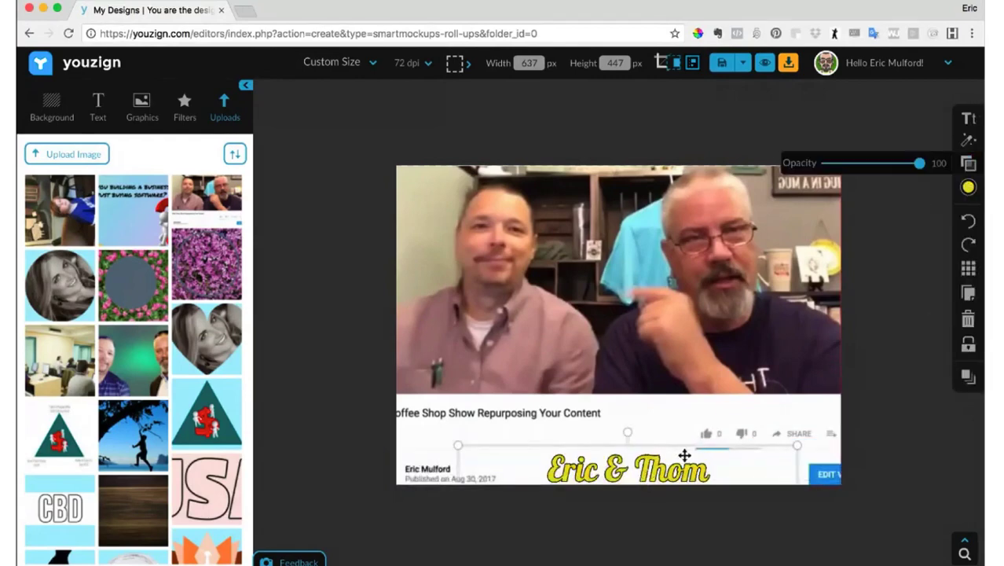
left_click_drag(671, 461, 647, 512)
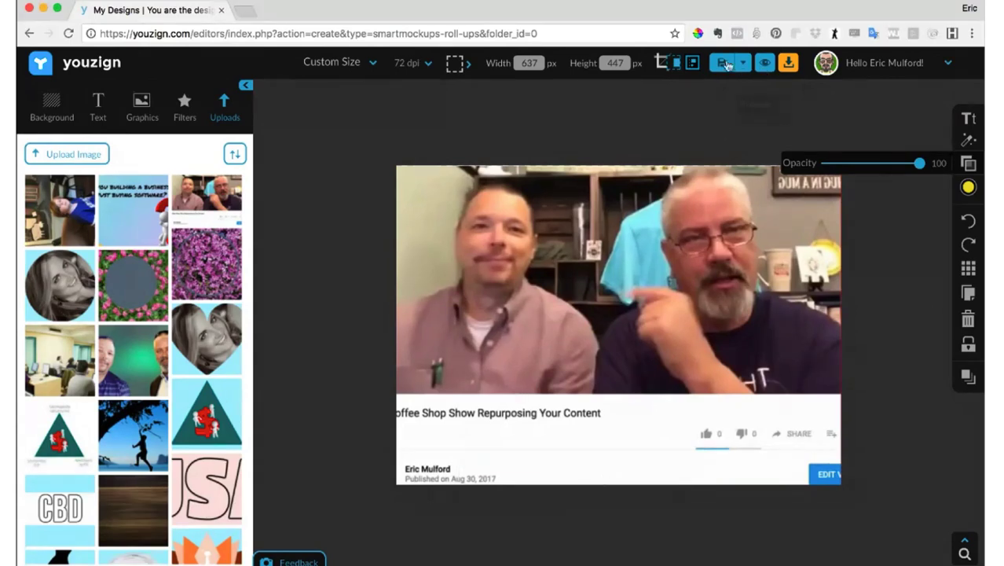
left_click(668, 63)
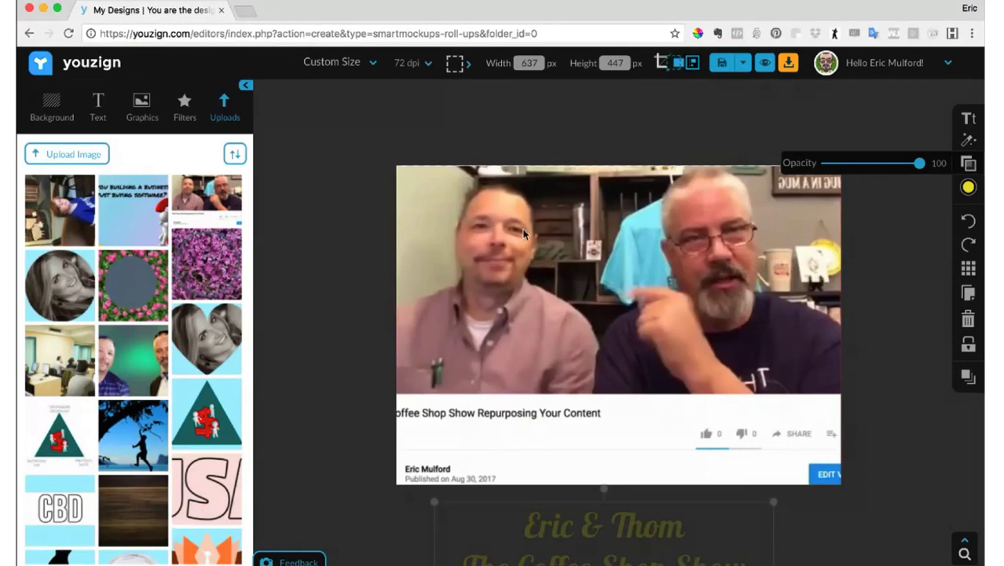
- Add a solid square shape, shorten it into a rectangle, and move it over the lower part of the canvas
left_click(142, 104)
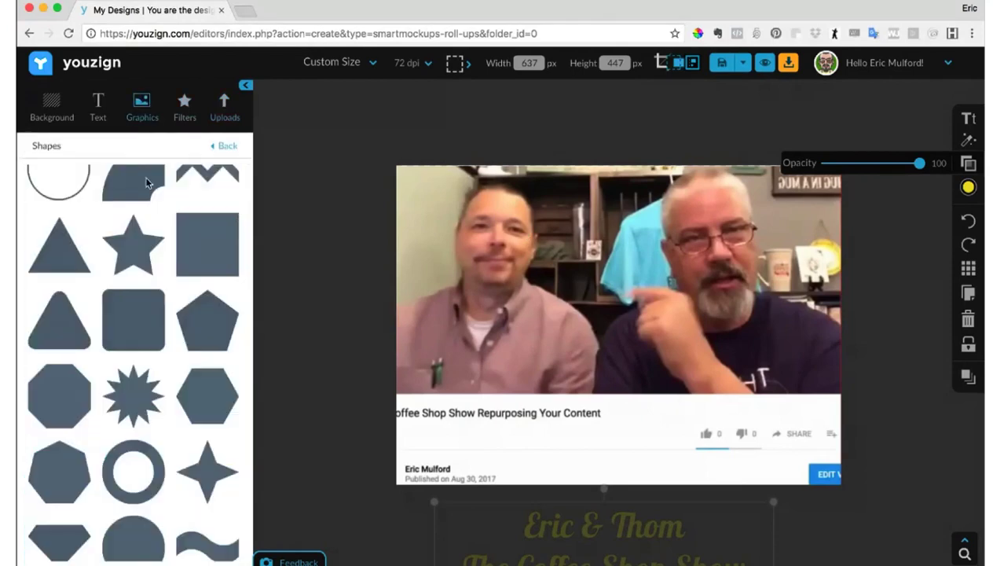
left_click(198, 262)
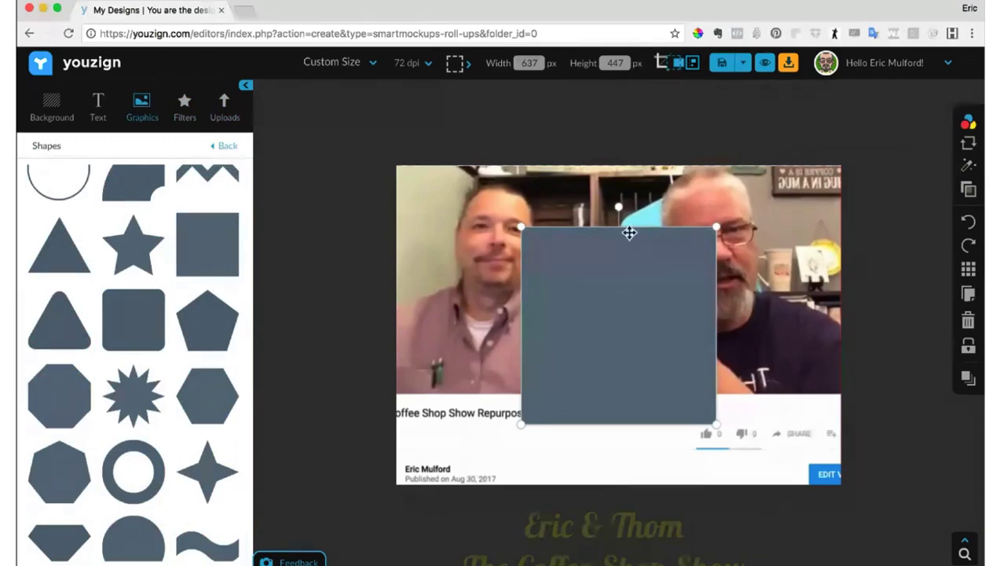
left_click_drag(637, 229, 638, 308)
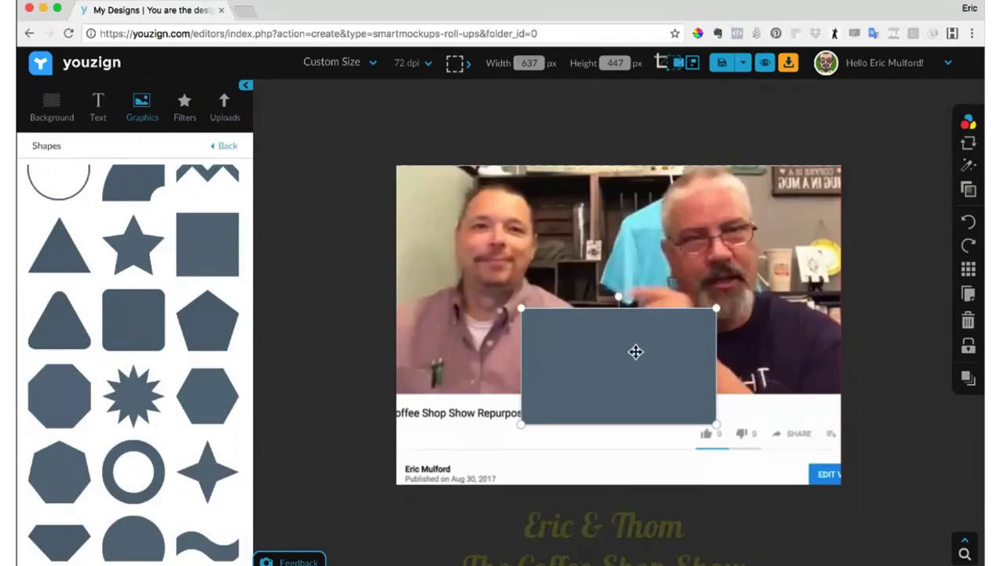
left_click_drag(634, 352, 569, 425)
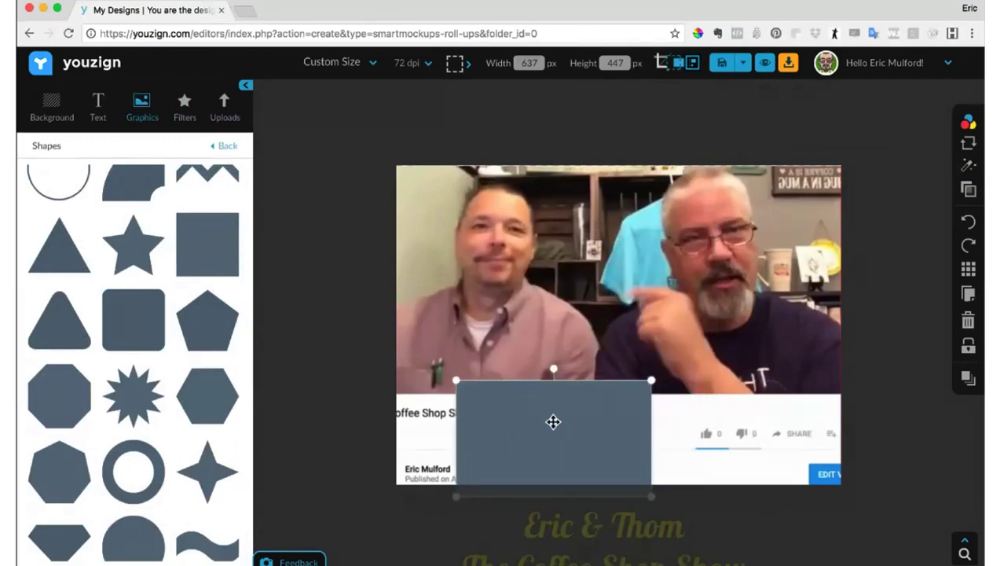
- Stretch the rectangle across the canvas width with its upper edge at the video's lower edge, and color it dark blue
left_click_drag(457, 431, 395, 433)
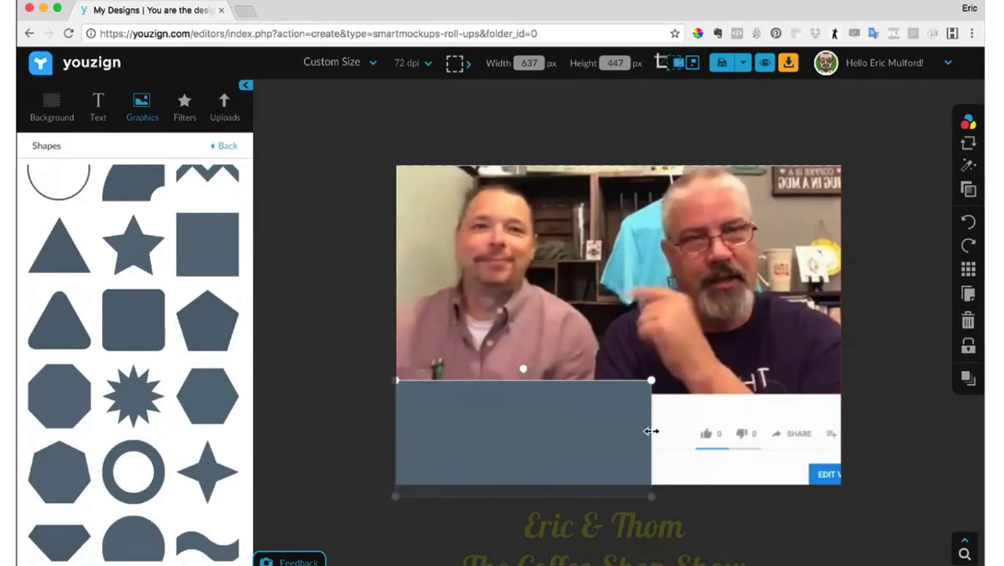
left_click_drag(651, 432, 853, 403)
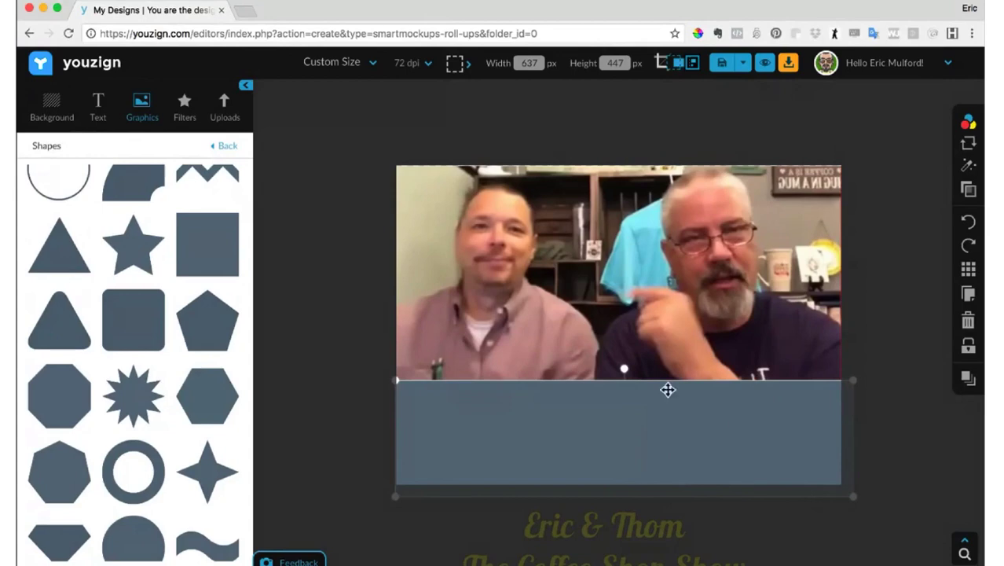
left_click_drag(641, 382, 642, 392)
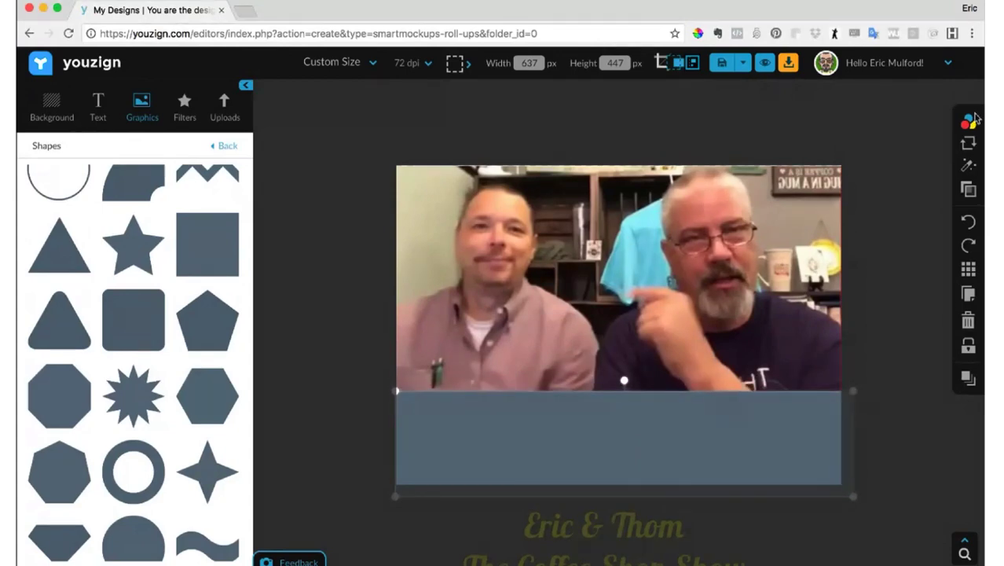
left_click(935, 122)
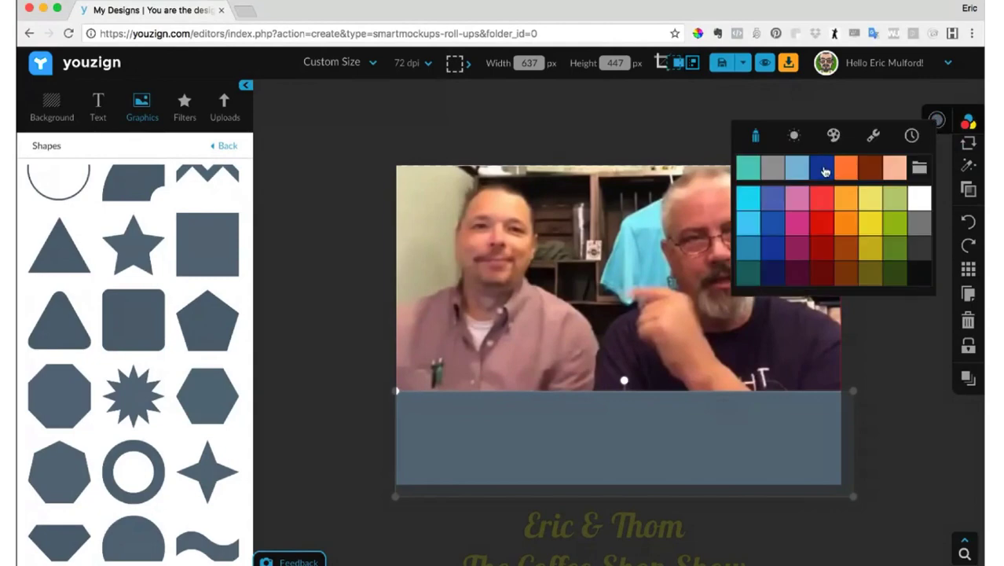
left_click(822, 168)
- Bring the yellow title text to the front and place it on the blue rectangle
left_click(657, 538)
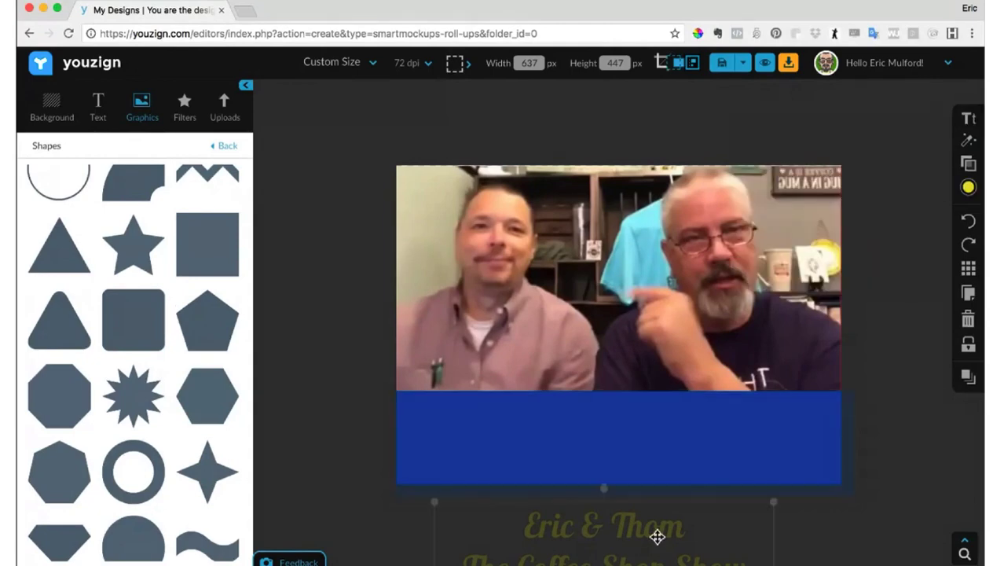
left_click_drag(657, 538, 667, 497)
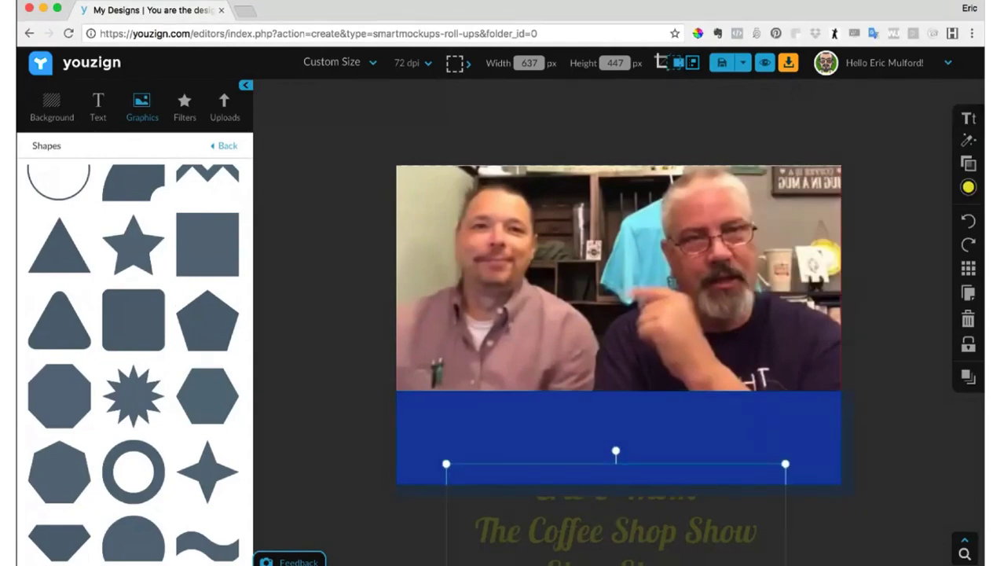
mouse_move(967, 377)
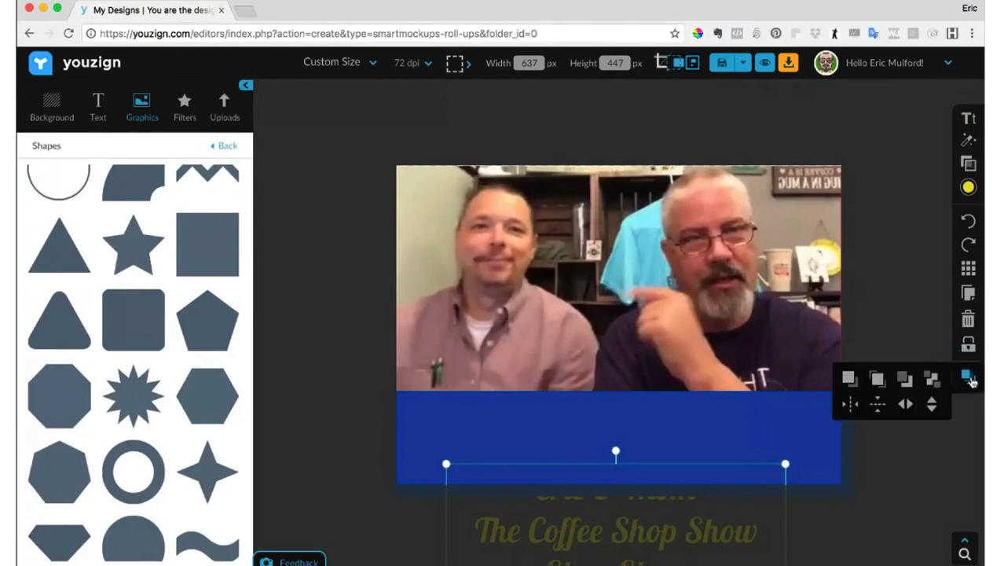
left_click(849, 379)
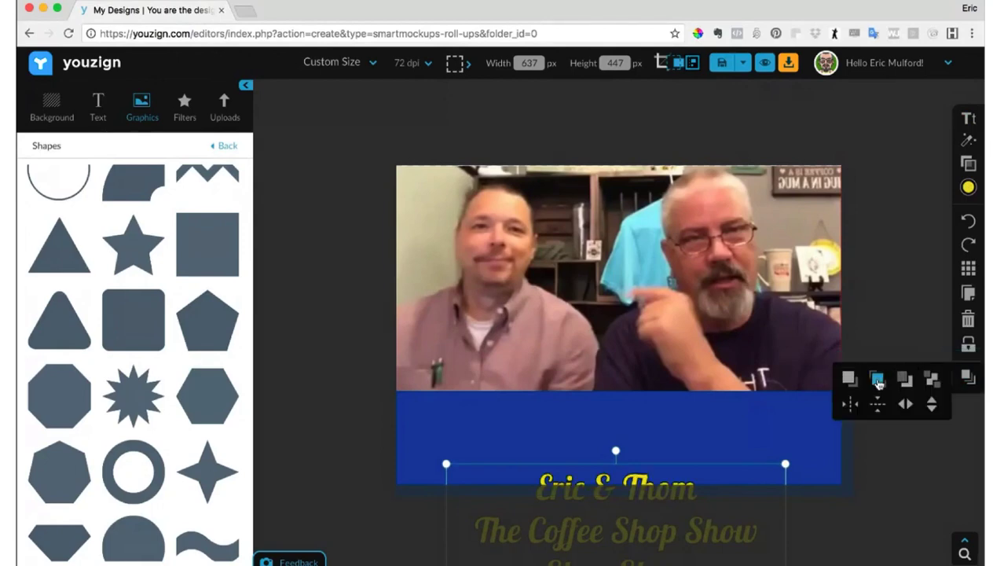
left_click_drag(655, 502, 664, 434)
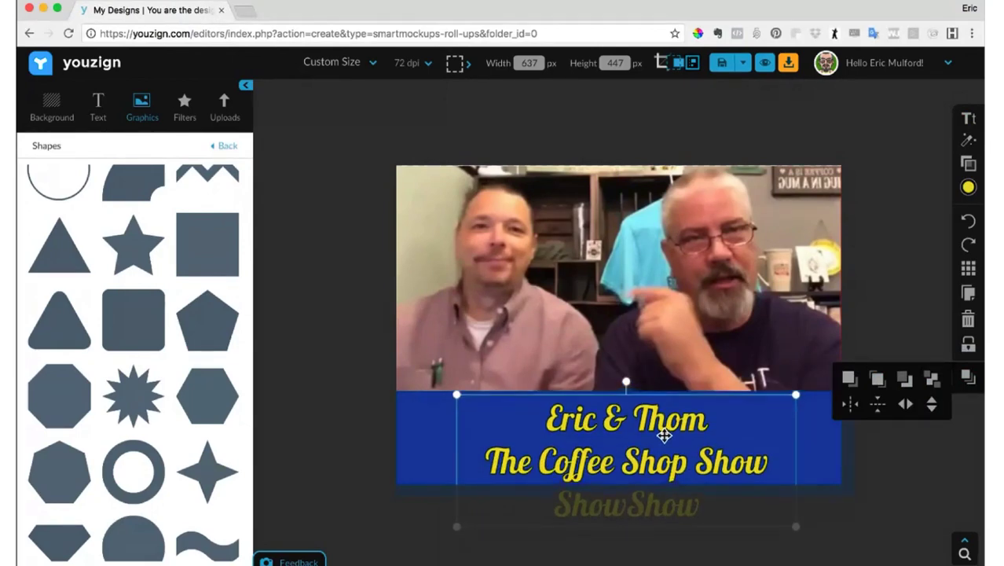
- Delete the surplus "ShowShow" line from the title text, keeping the host names and "The Coffee Shop Show"
left_click(705, 497)
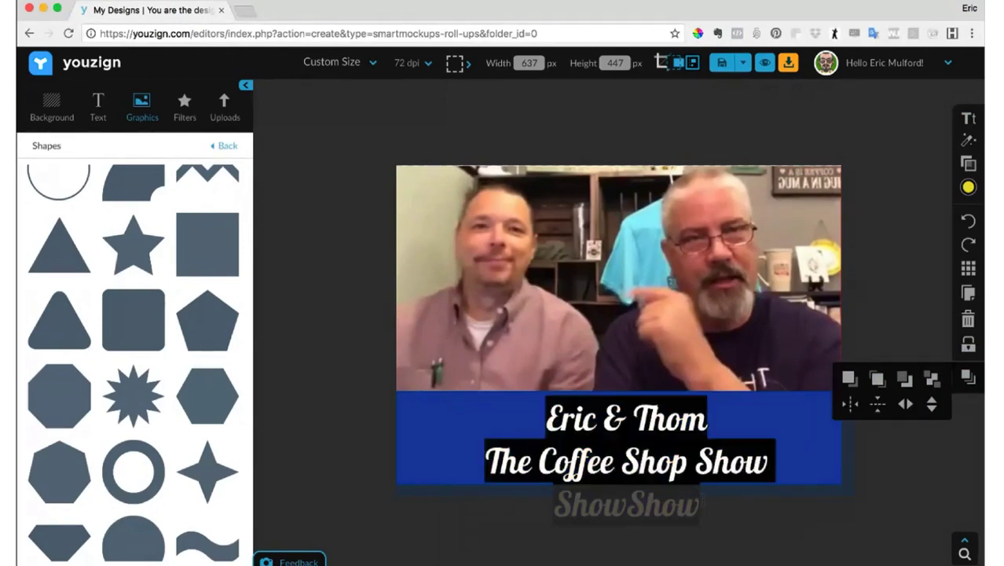
key("BackSpace")
key("BackSpace")
key("BackSpace")
key("BackSpace")
key("BackSpace")
key("BackSpace")
key("BackSpace")
key("BackSpace")
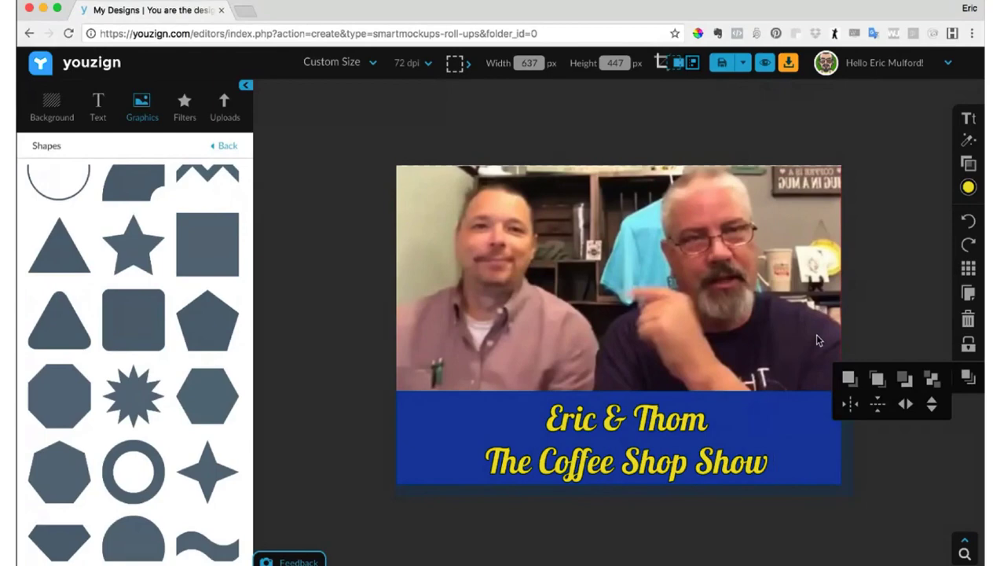
- Delete the video screenshot from the canvas, leaving only the title banner
left_click(787, 287)
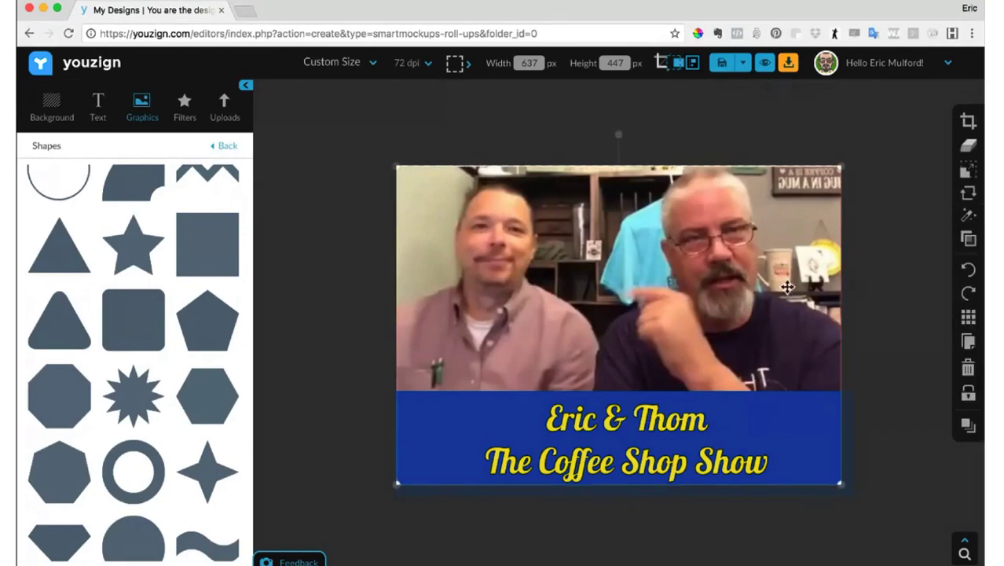
left_click_drag(722, 253, 762, 253)
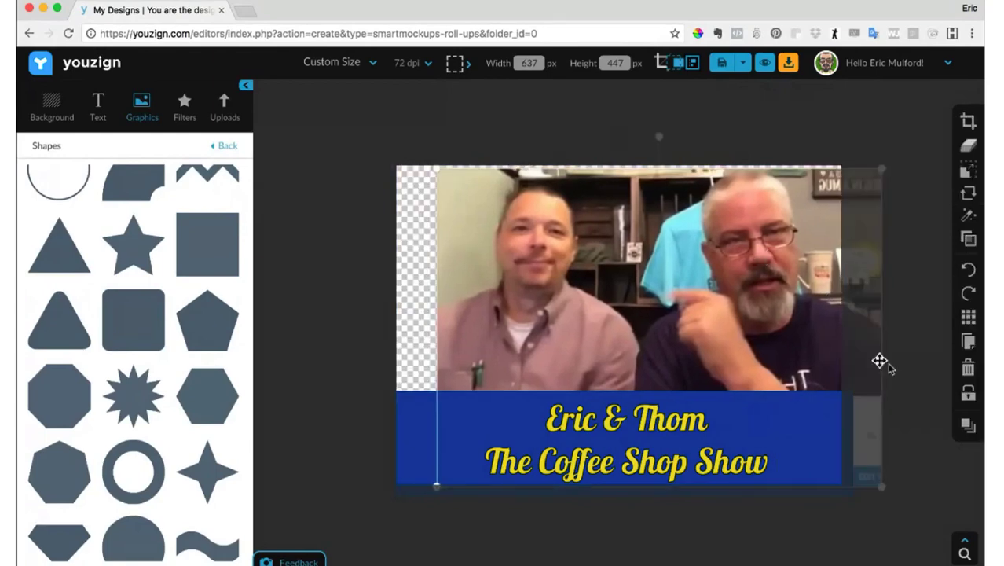
left_click(967, 367)
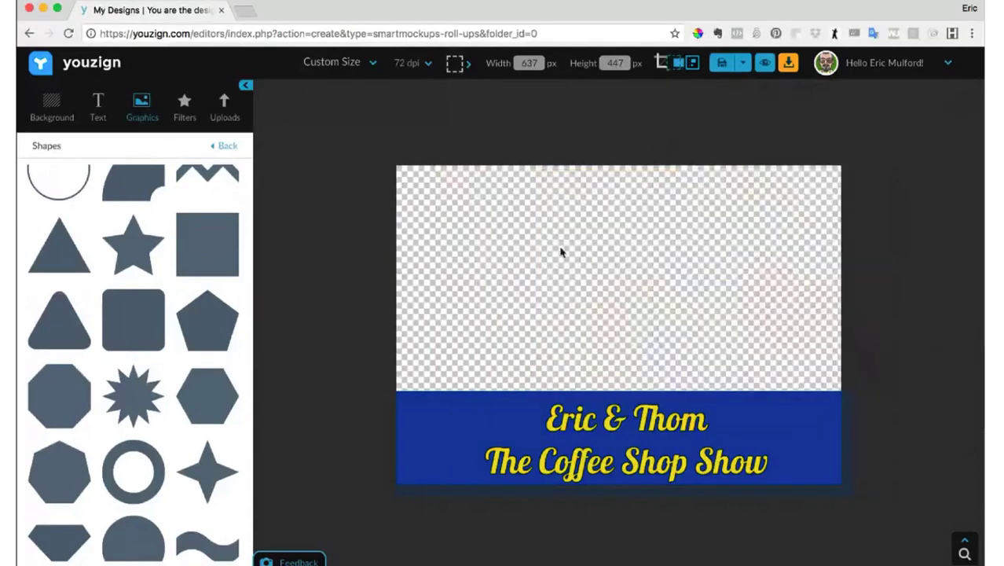
- Turn off the transparent option of the solid background and turn it back on
left_click(65, 103)
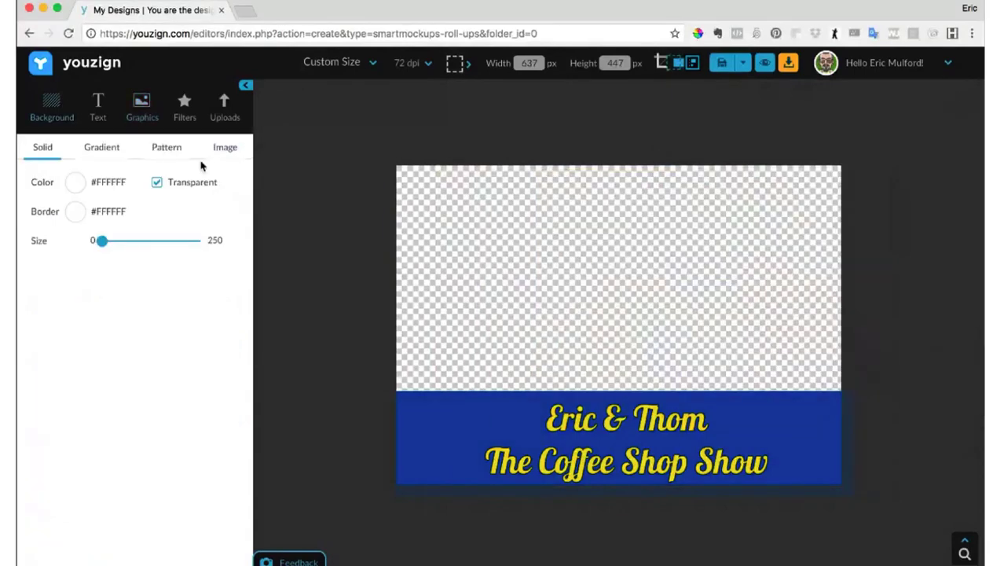
left_click(157, 183)
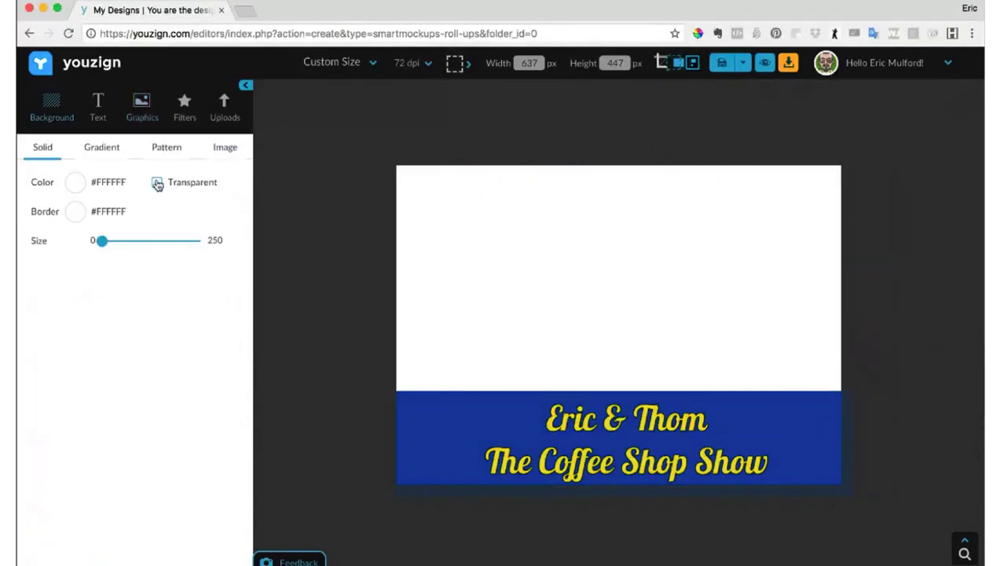
left_click(157, 183)
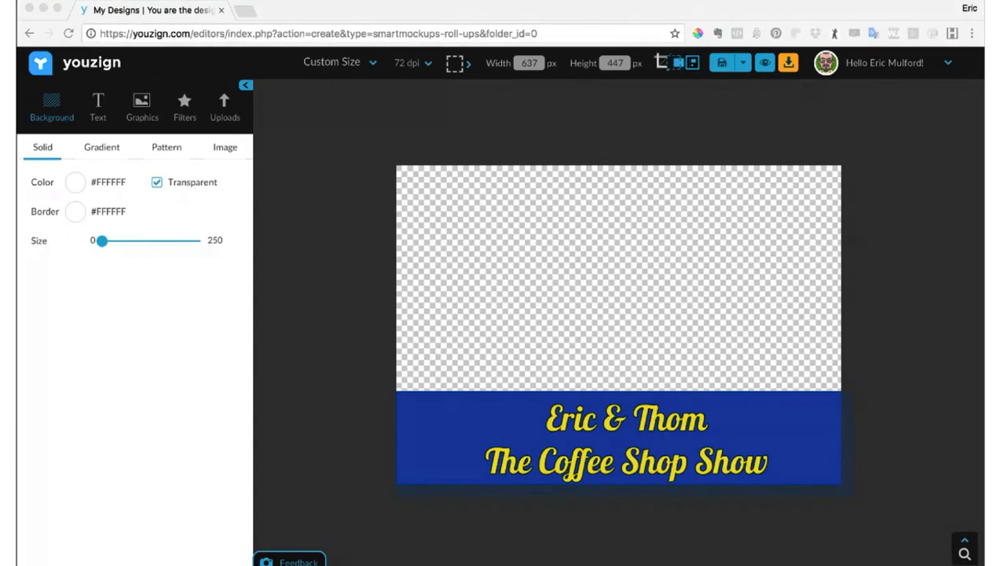
- Download the banner design as a PNG
left_click(95, 290)
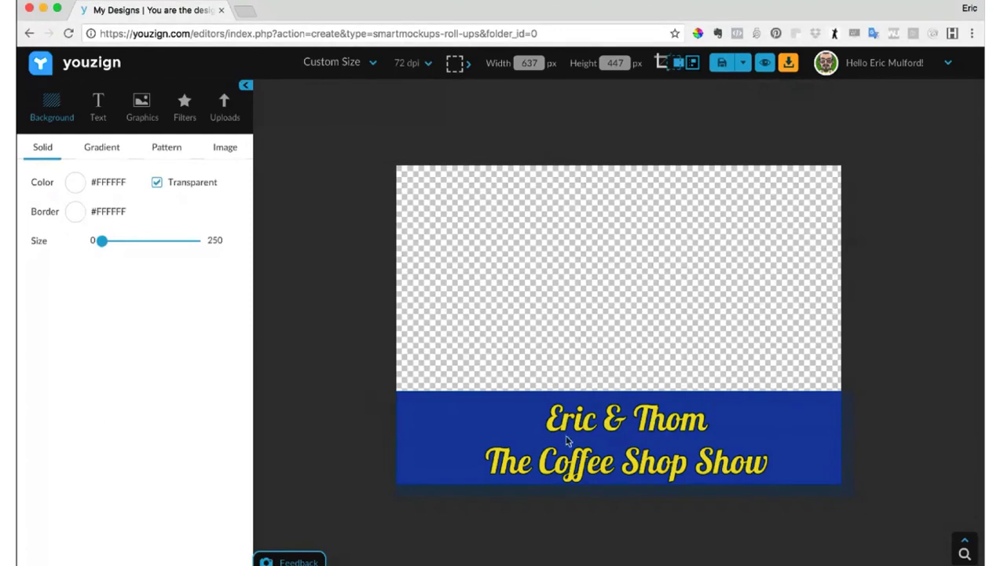
left_click(788, 68)
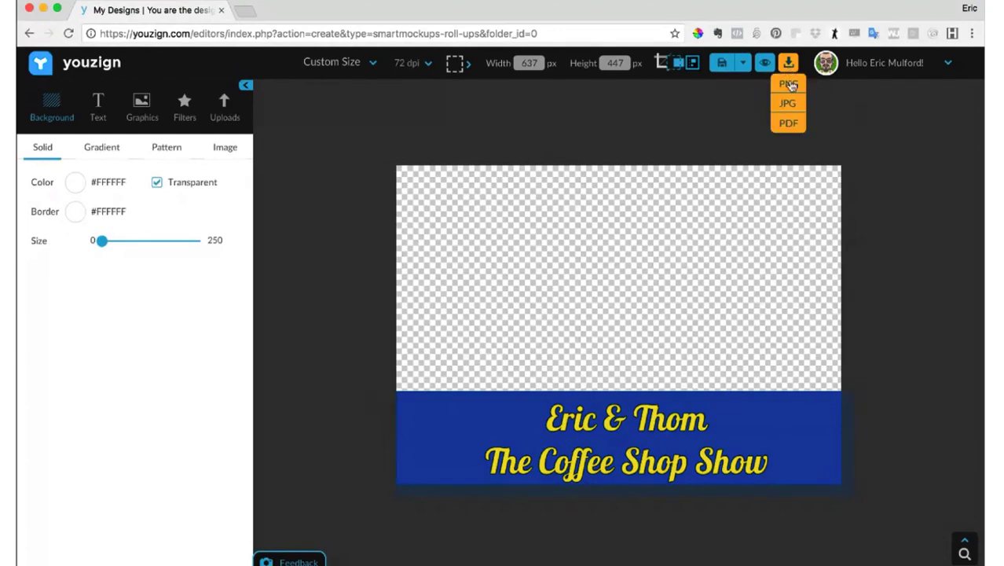
left_click(790, 84)
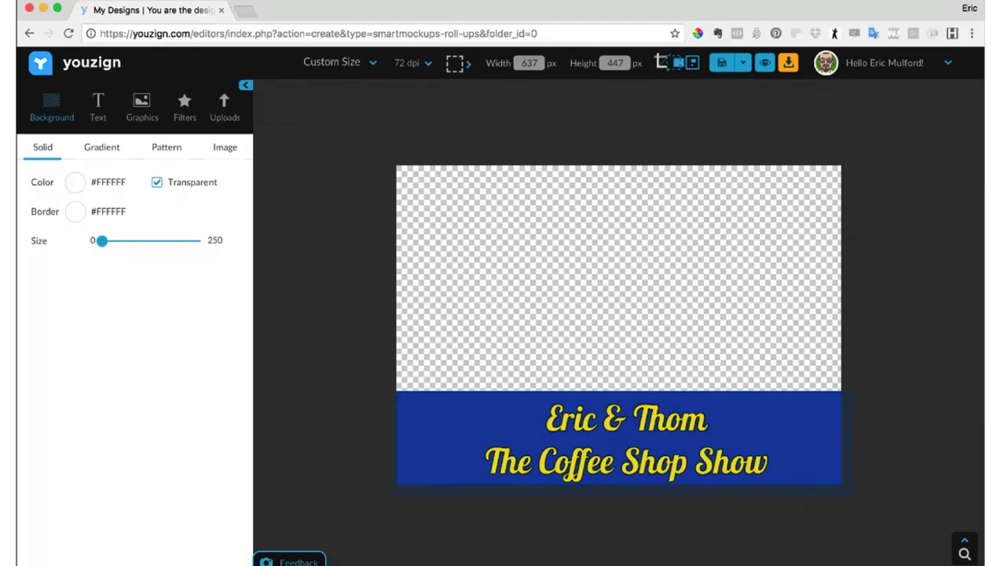
- Review the banner's title text and blue rectangle, and look through the uploaded images
left_click(670, 416)
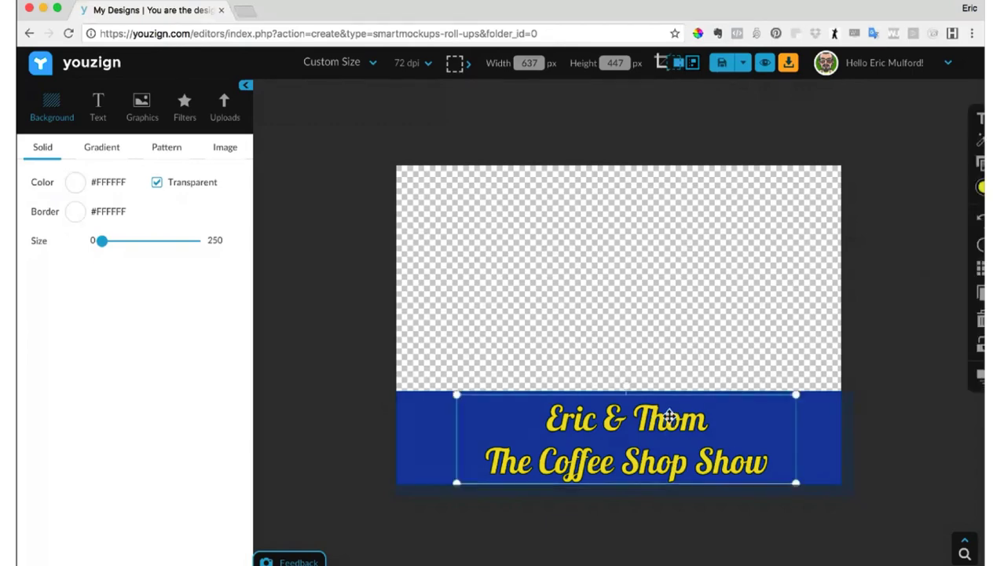
left_click(422, 423)
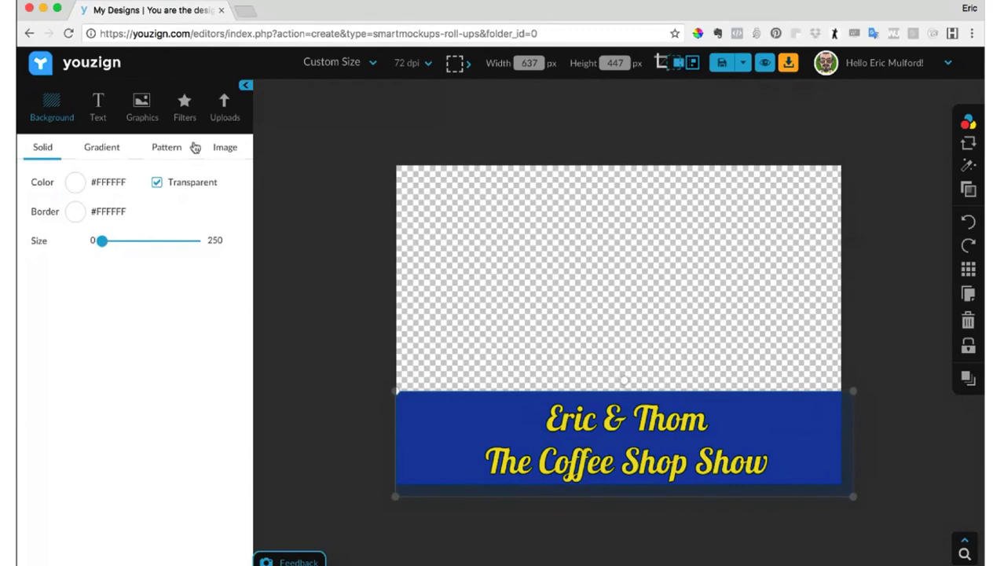
left_click(226, 116)
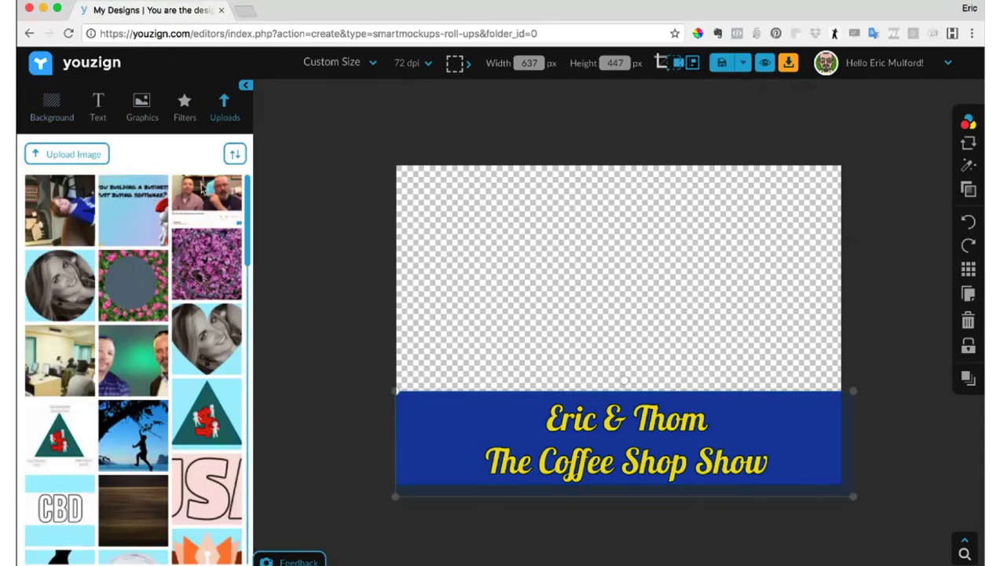
mouse_move(214, 198)
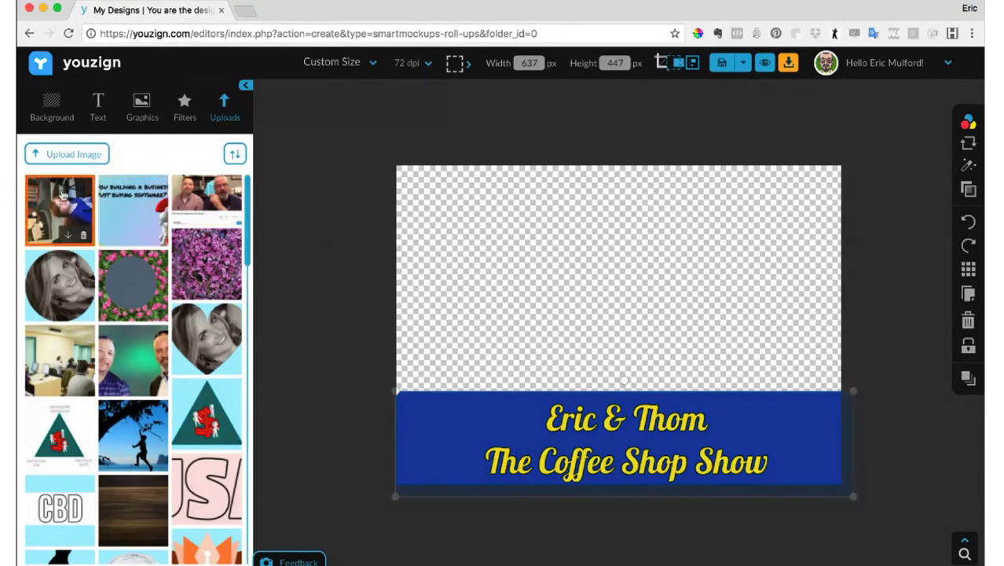
- Add the uploaded photo of the boy in the blue jersey to the canvas and rotate it upright
left_click(62, 194)
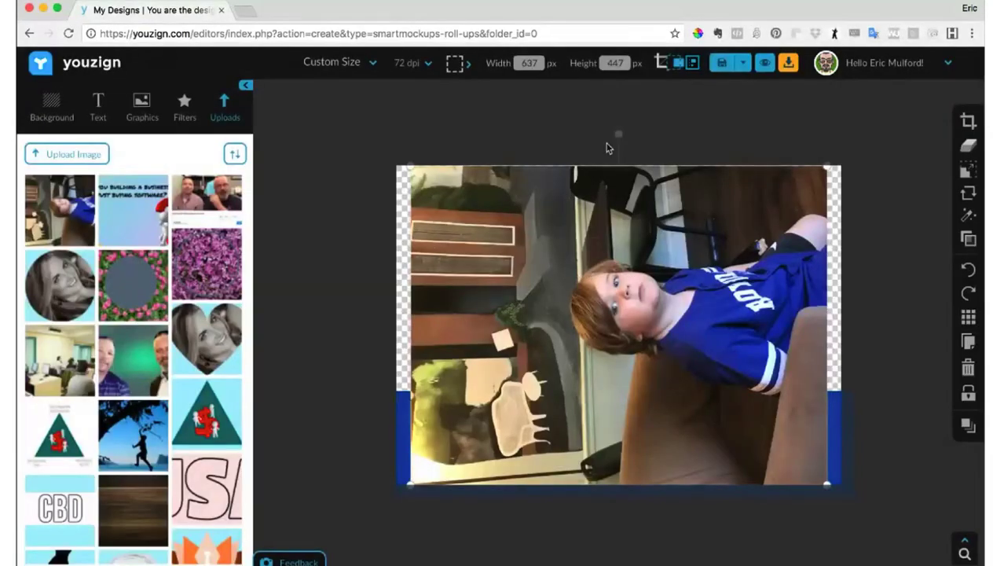
left_click_drag(615, 134, 788, 319)
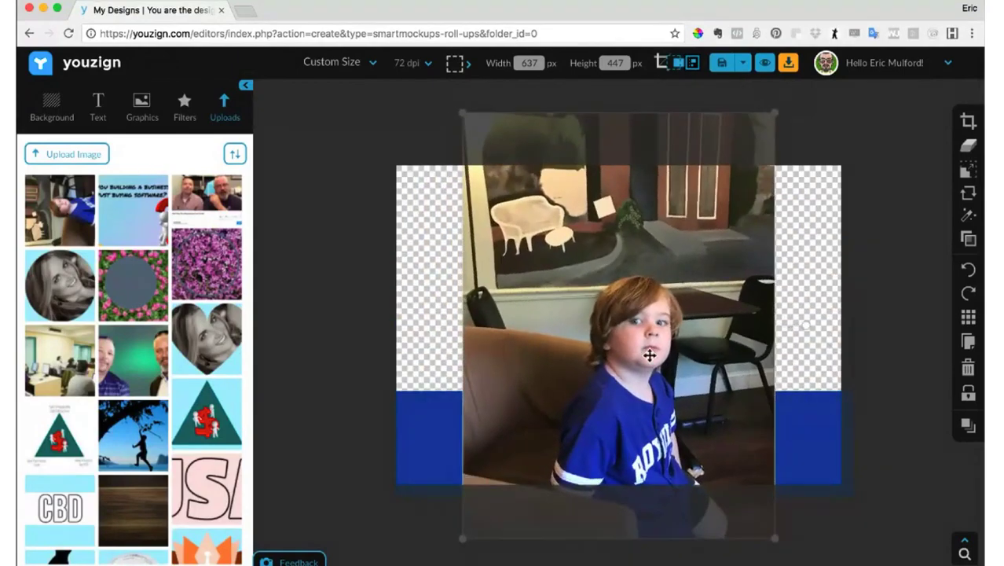
- Delete the blue rectangle and the title text, sending the photo to the back to reach the text
left_click(823, 451)
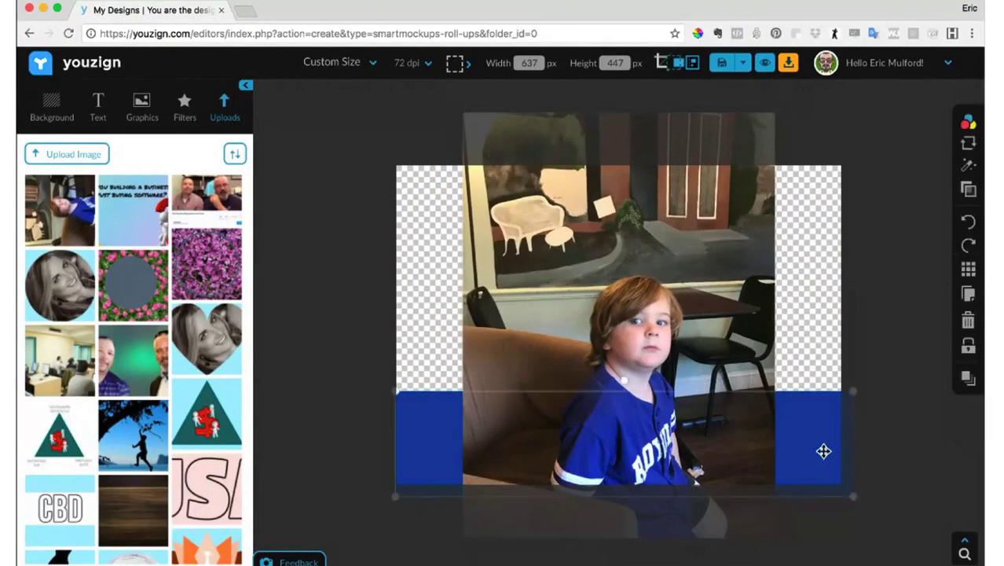
left_click(968, 320)
left_click(751, 424)
left_click(969, 425)
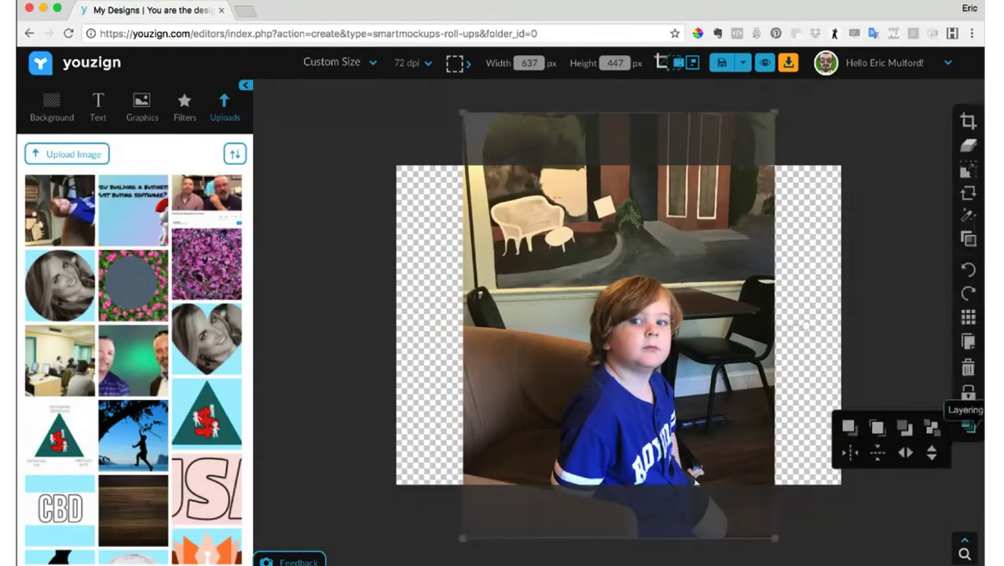
left_click(927, 429)
left_click(693, 438)
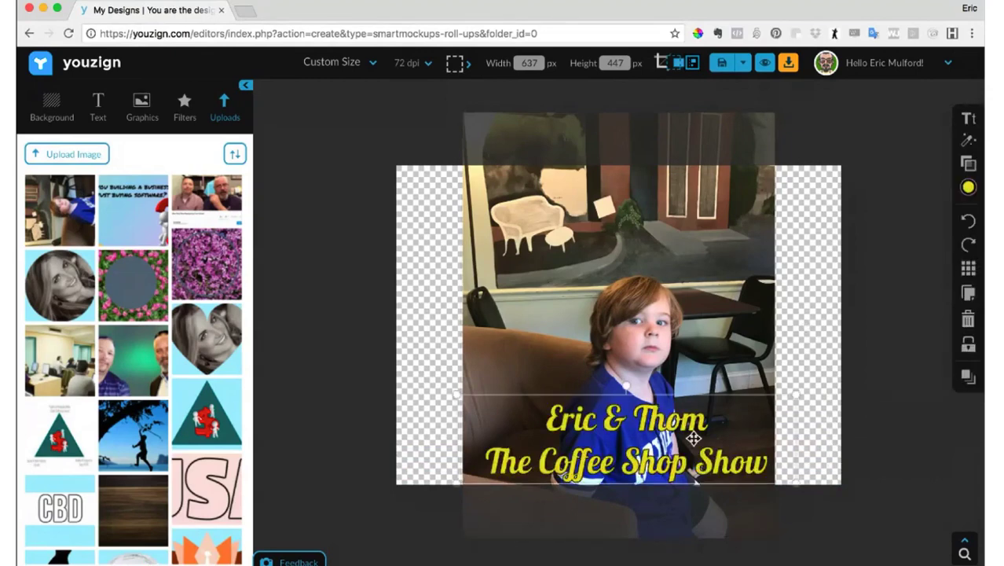
left_click(968, 318)
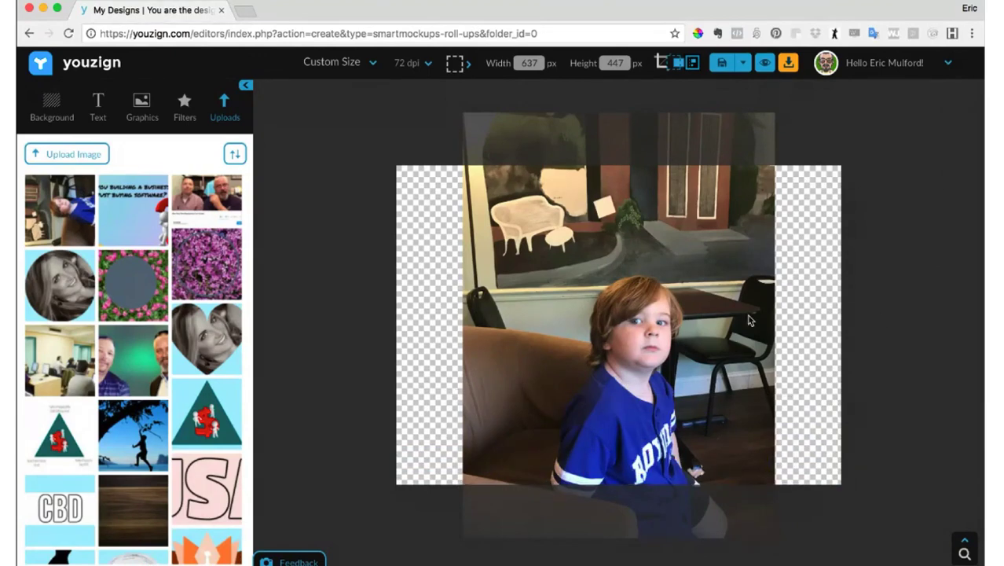
- Enlarge and reposition the photo so it fills the canvas with the boy in the middle
left_click(708, 319)
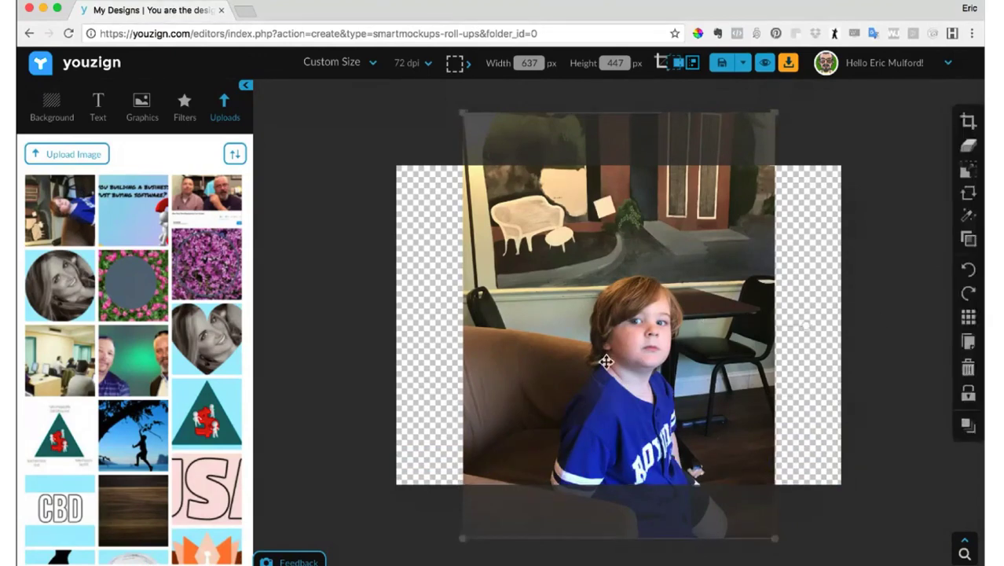
left_click_drag(601, 359, 597, 282)
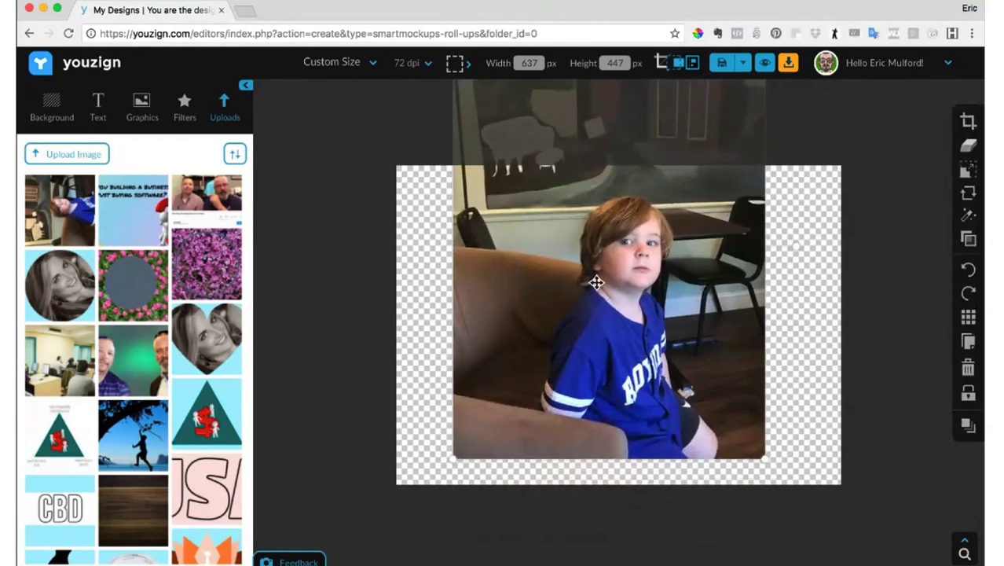
left_click_drag(760, 456, 848, 503)
left_click_drag(757, 391, 661, 360)
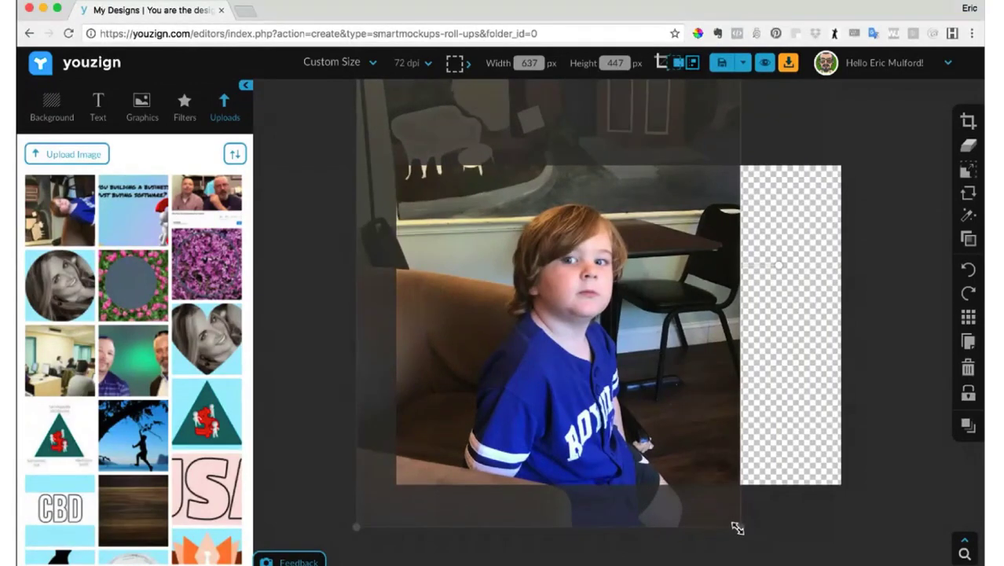
left_click_drag(735, 524, 876, 552)
left_click_drag(663, 444, 664, 353)
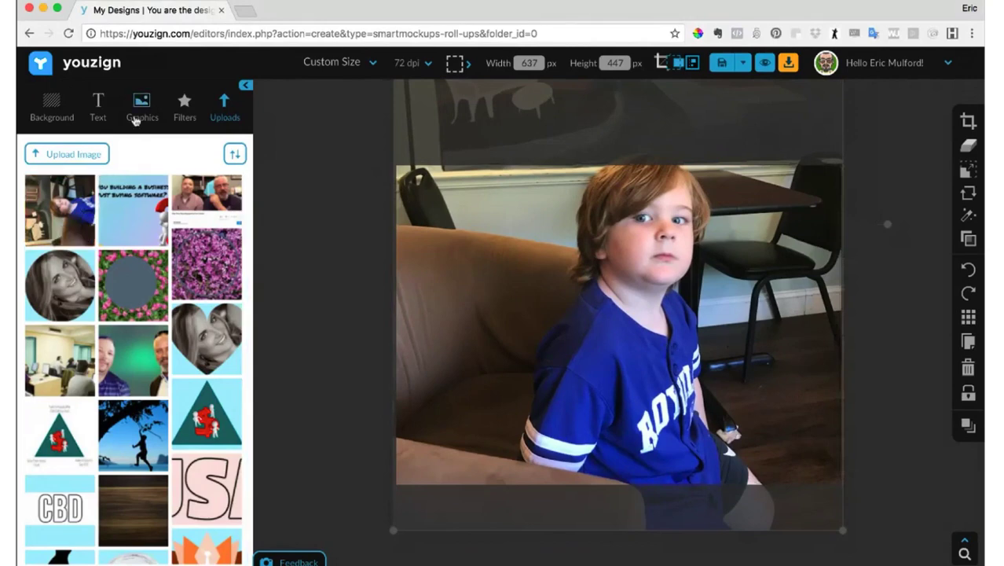
- Add a rounded square shape and shrink it to sit over the first letter on the boy's jersey
left_click(135, 114)
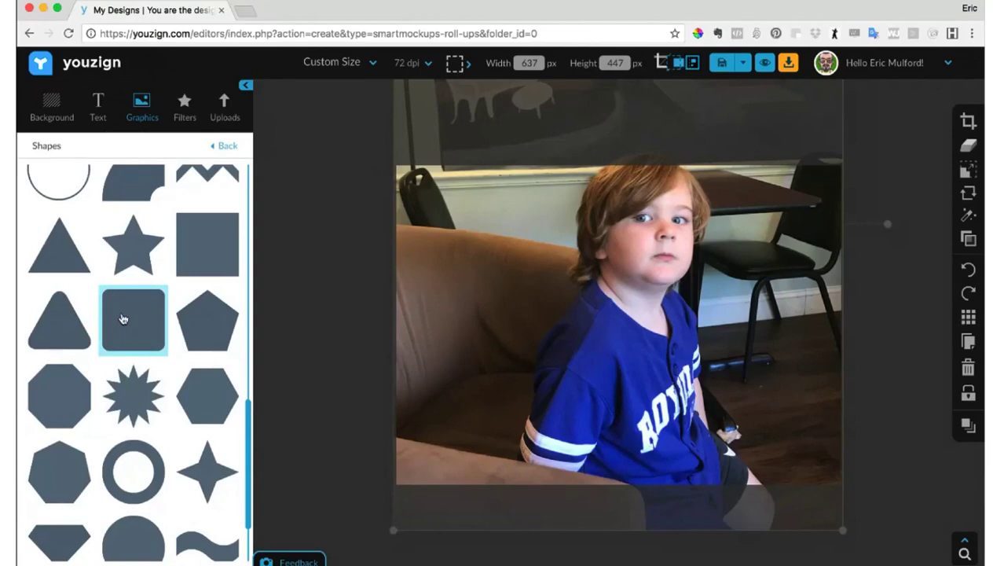
left_click(123, 318)
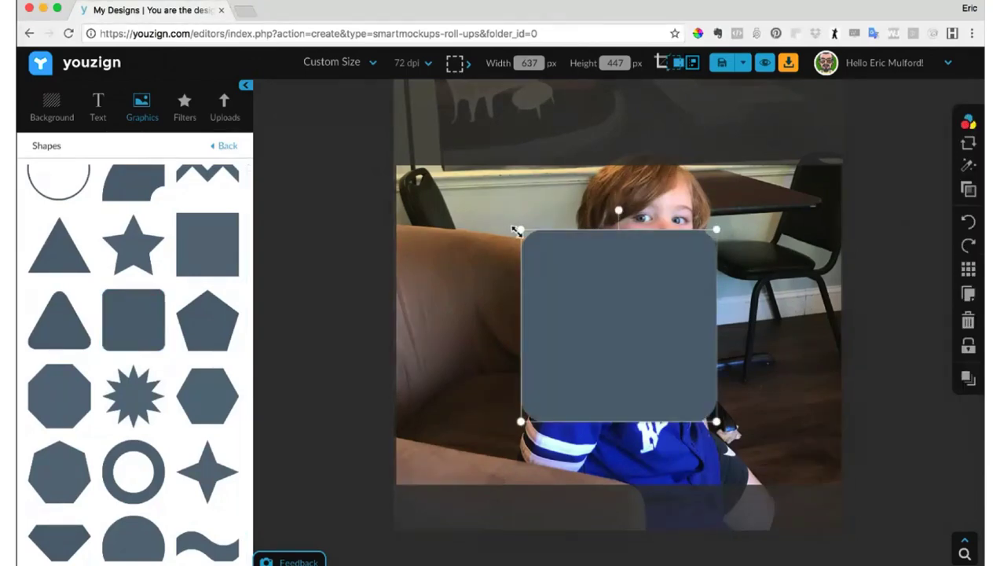
left_click_drag(516, 230, 664, 417)
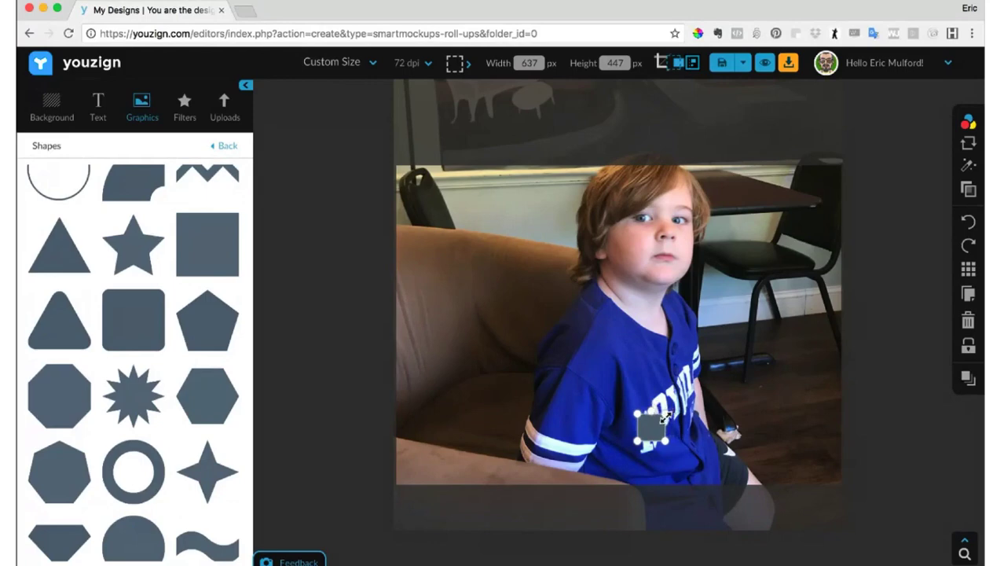
- Recolour the small square with the eyedropper to match the jersey's blue, #2b44c4
left_click(969, 126)
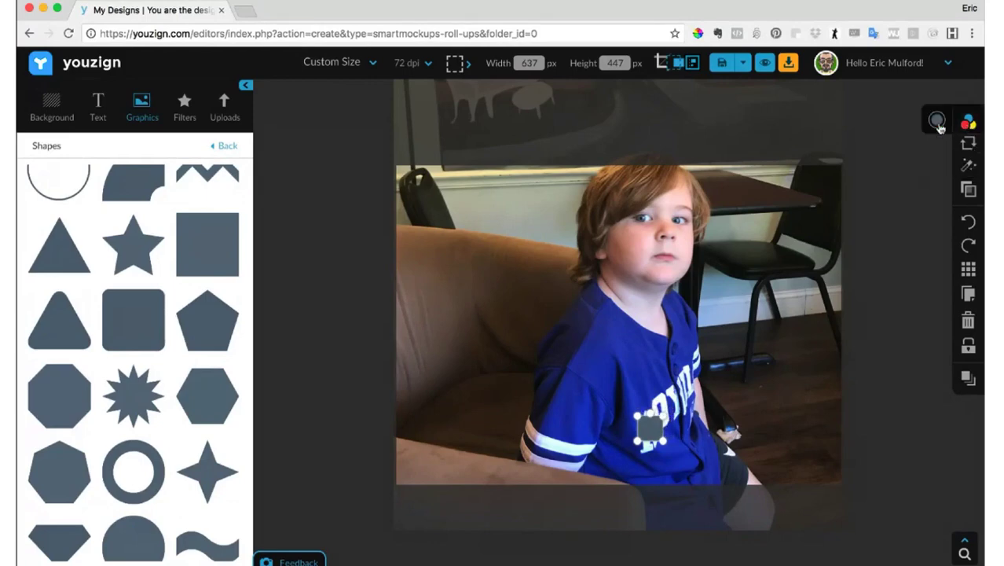
left_click(936, 120)
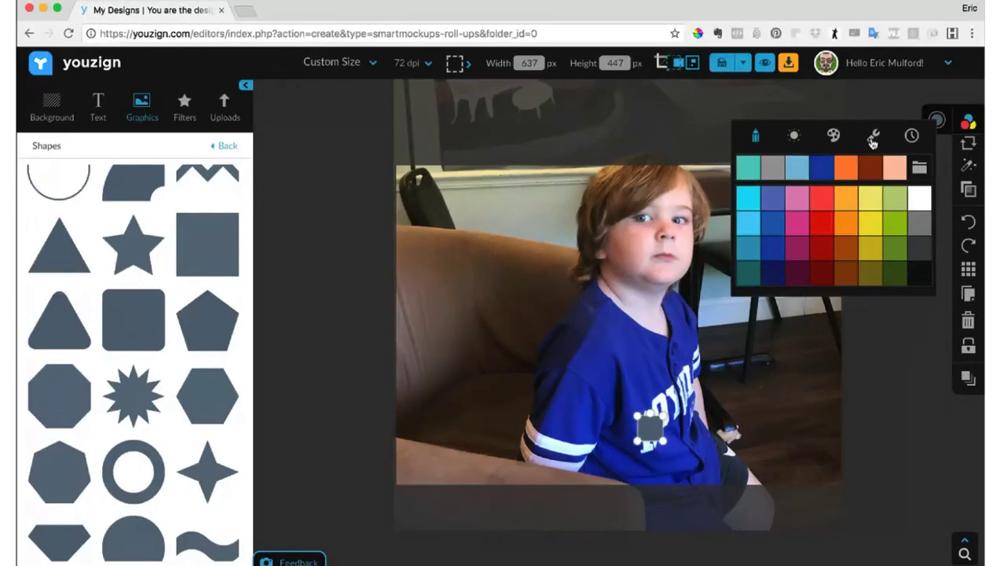
left_click(873, 138)
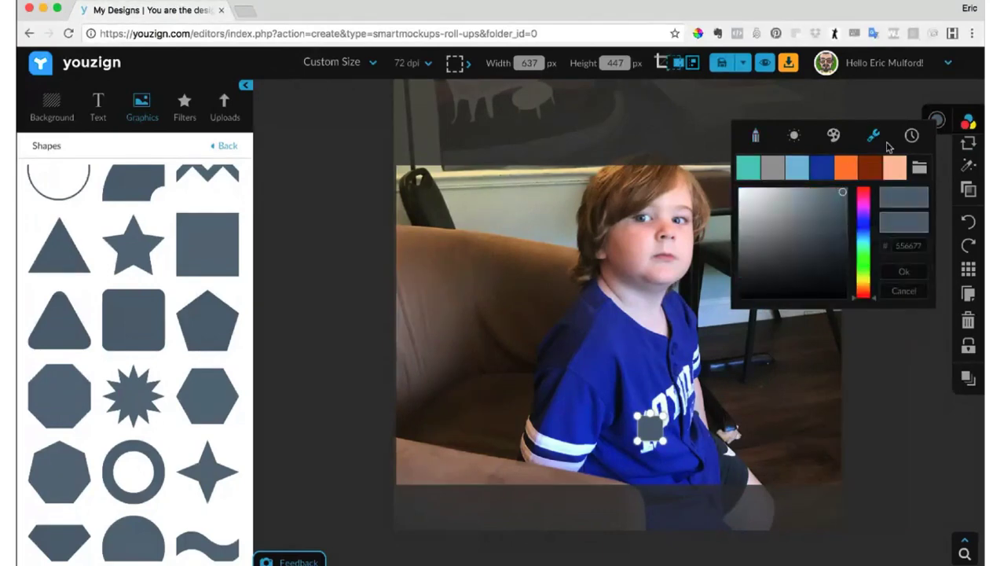
left_click(755, 137)
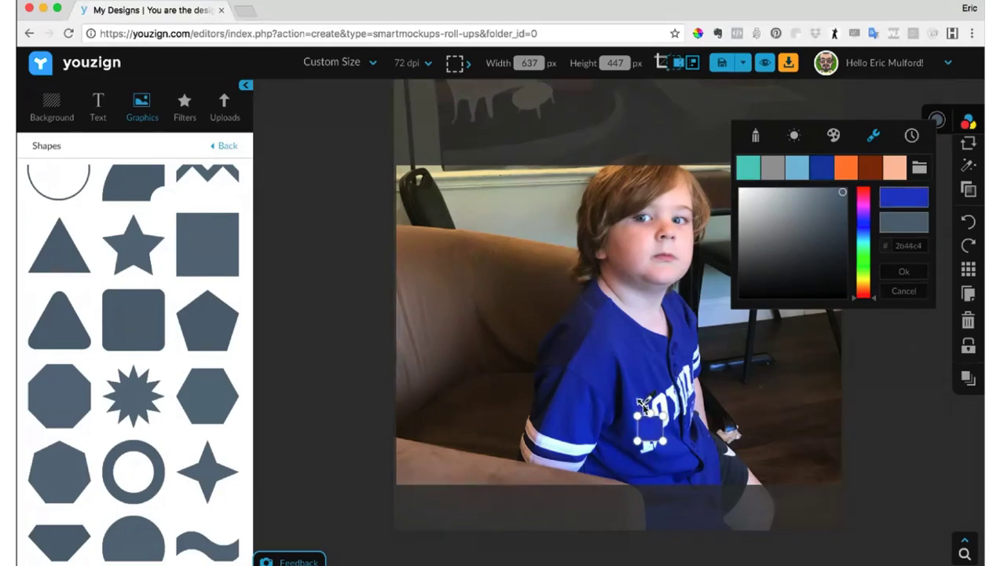
left_click(641, 405)
left_click(807, 425)
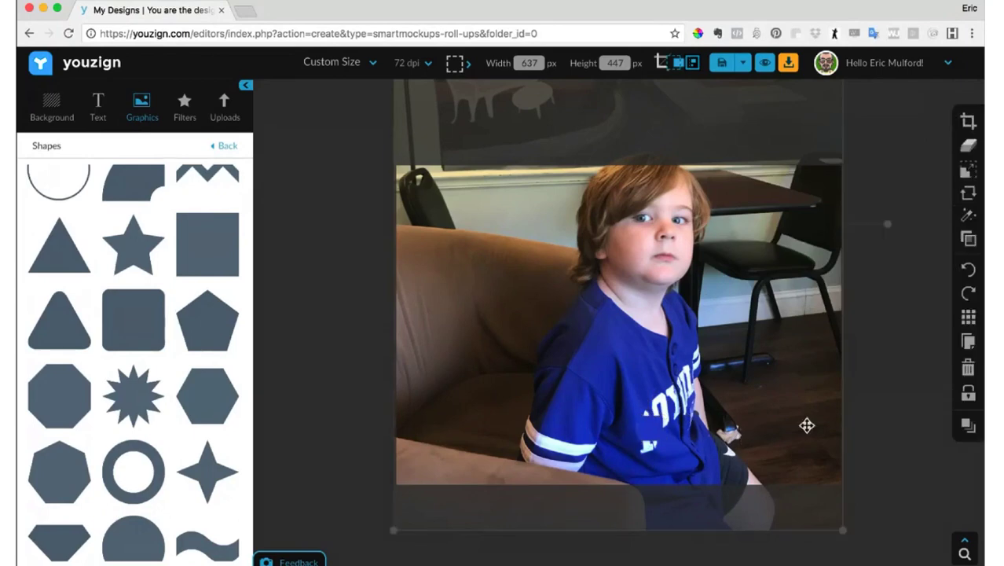
- Enlarge the blue square slightly and nudge it down over the first jersey letter
left_click(656, 442)
left_click_drag(665, 447, 668, 450)
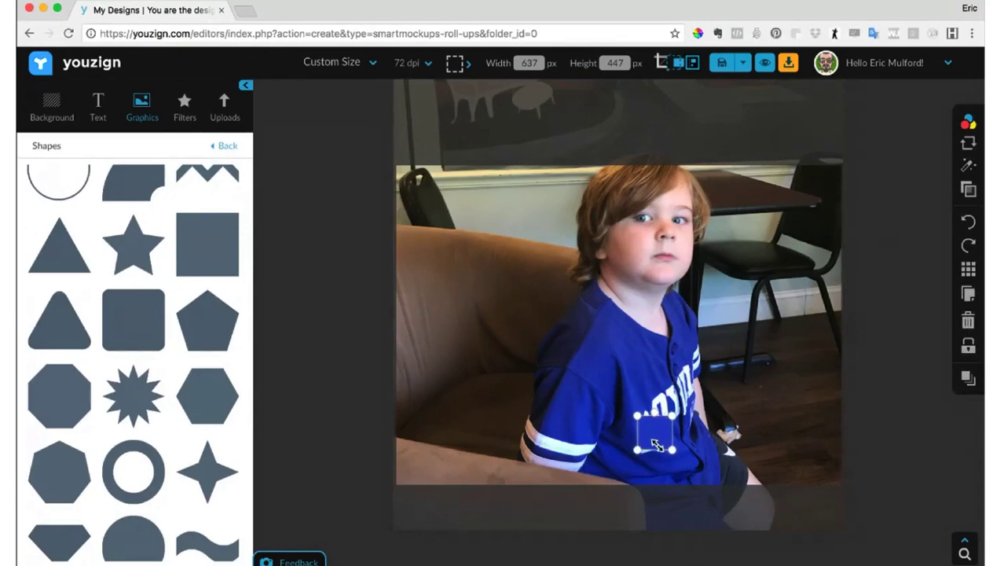
left_click_drag(655, 424, 655, 427)
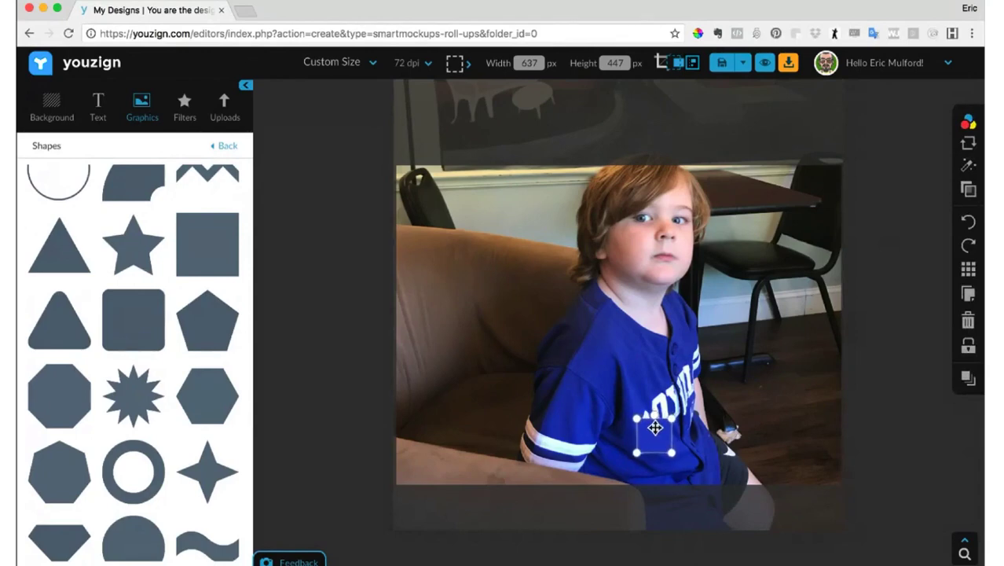
left_click(757, 340)
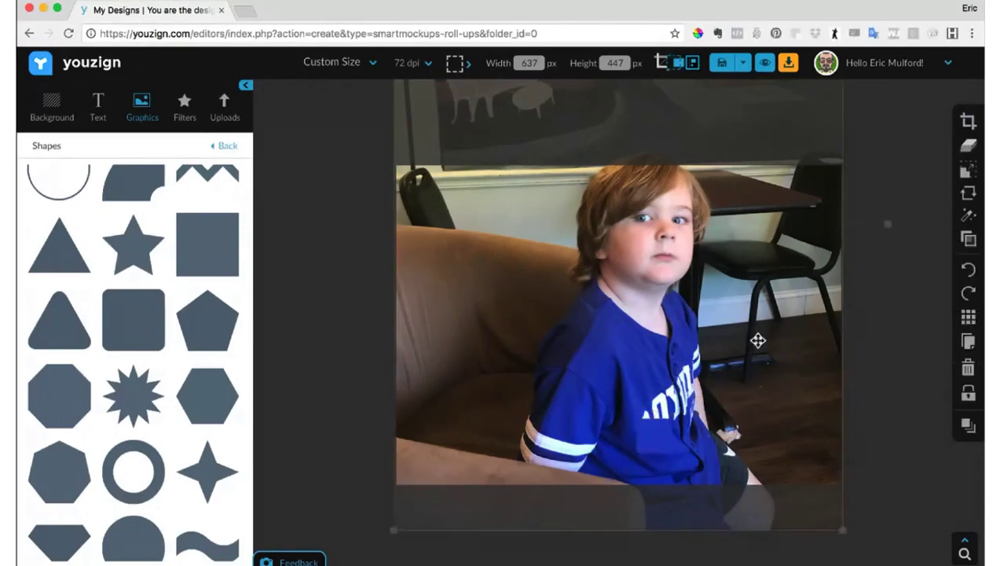
- Enlarge the blue rounded square to cover the whole canvas and lower its opacity to 42
left_click(660, 433)
left_click_drag(660, 433, 912, 520)
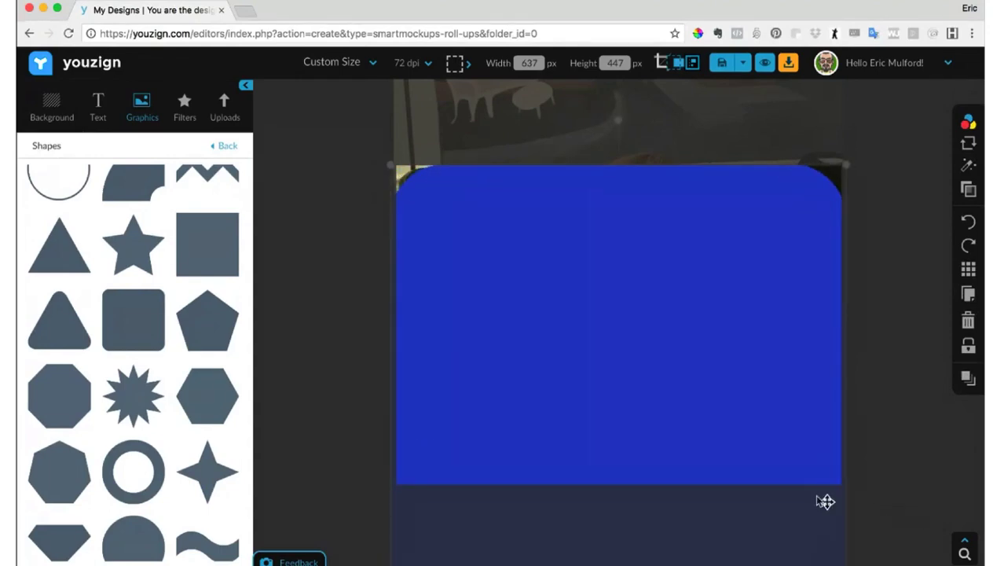
left_click_drag(731, 381, 727, 355)
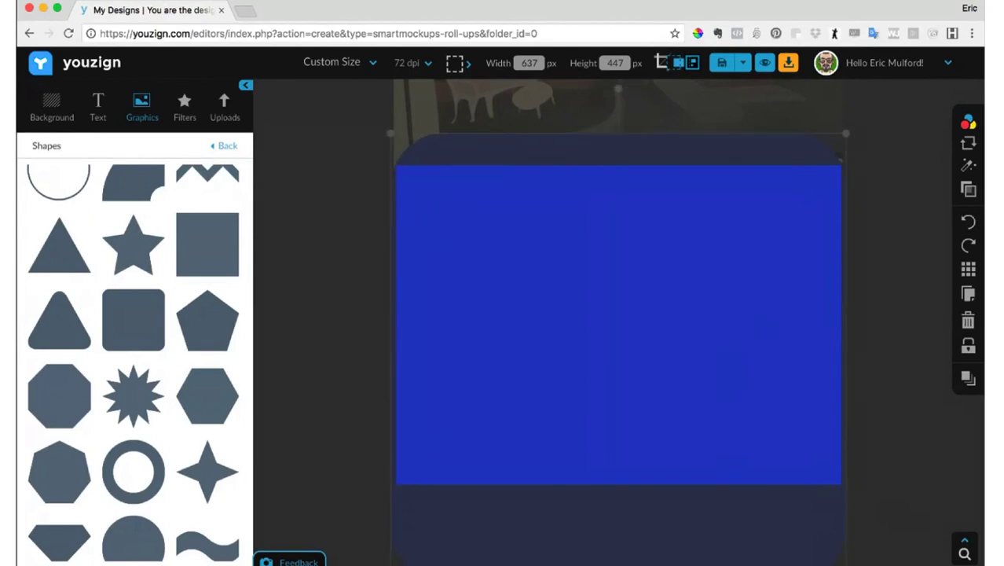
mouse_move(969, 174)
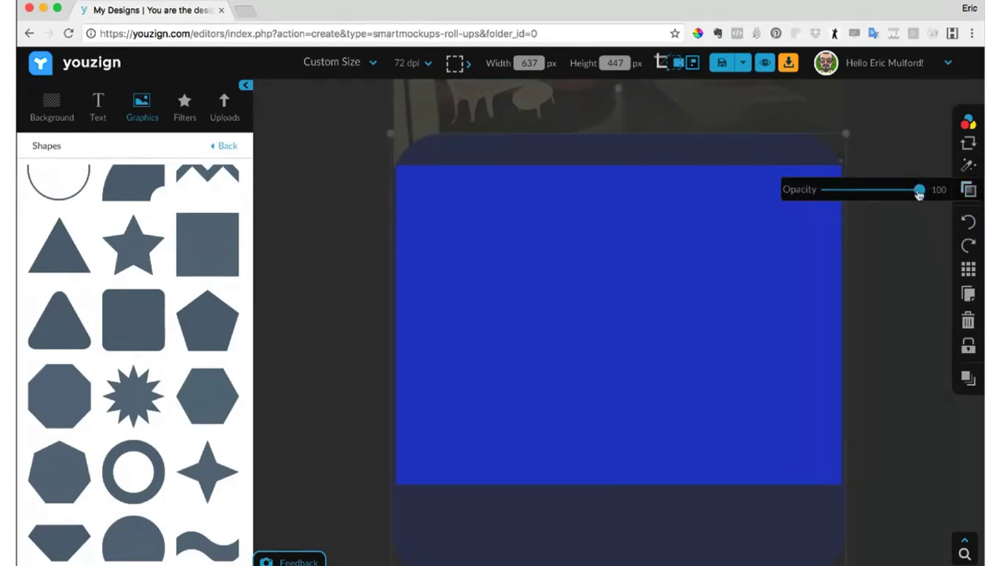
left_click_drag(919, 192, 863, 192)
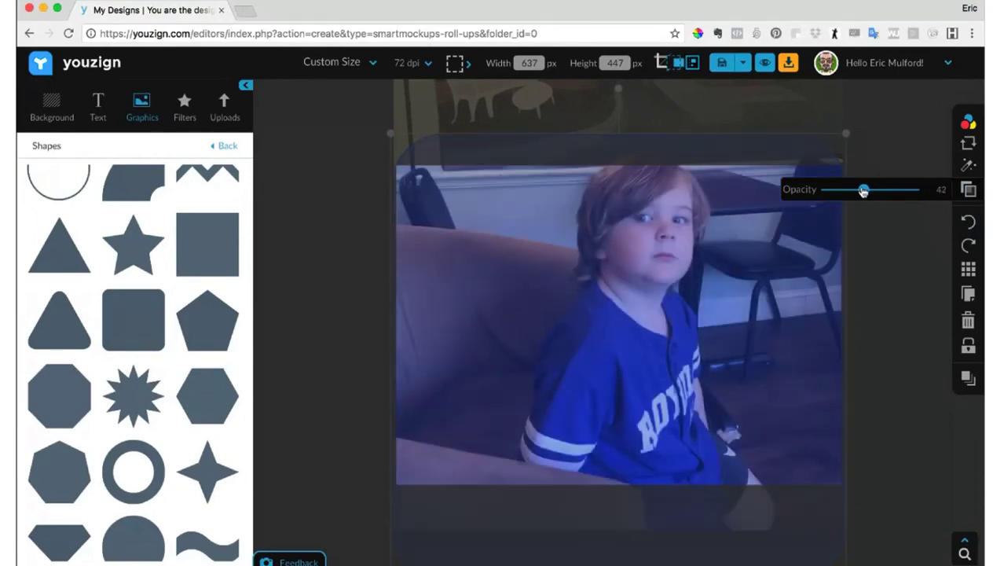
left_click(918, 260)
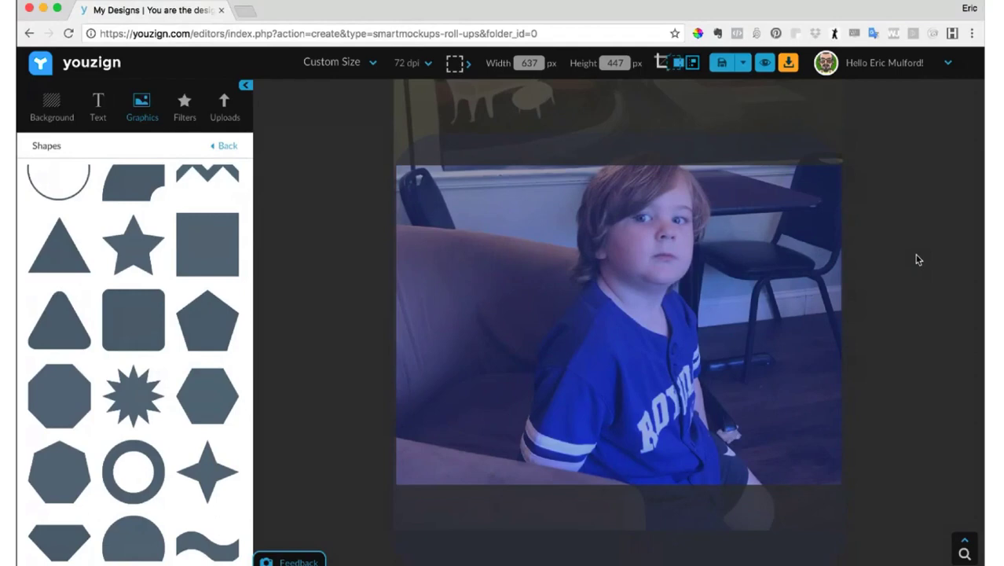
- Change the overlay shape's colour to pale yellow and reduce its opacity to 22
left_click(809, 253)
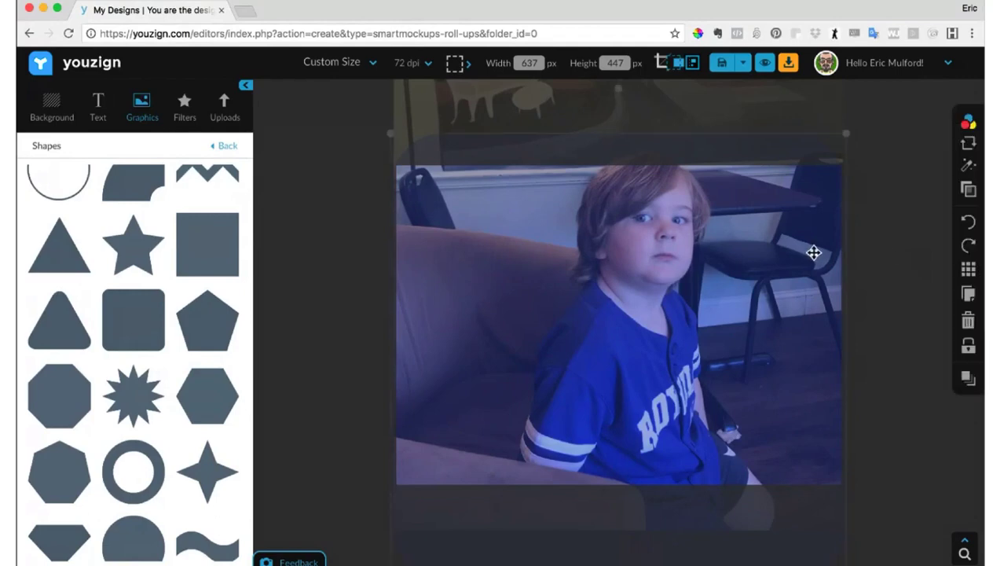
mouse_move(967, 125)
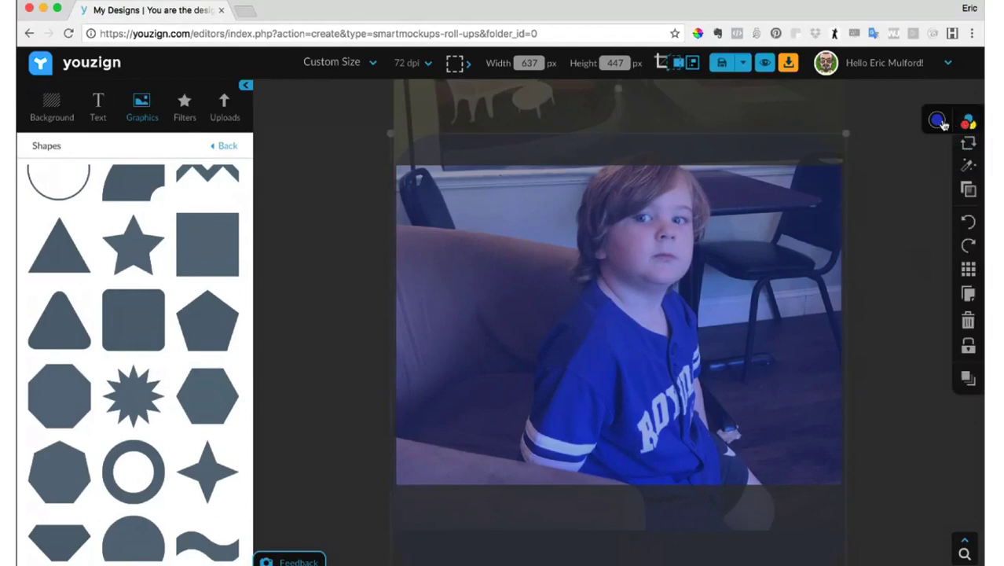
left_click(938, 121)
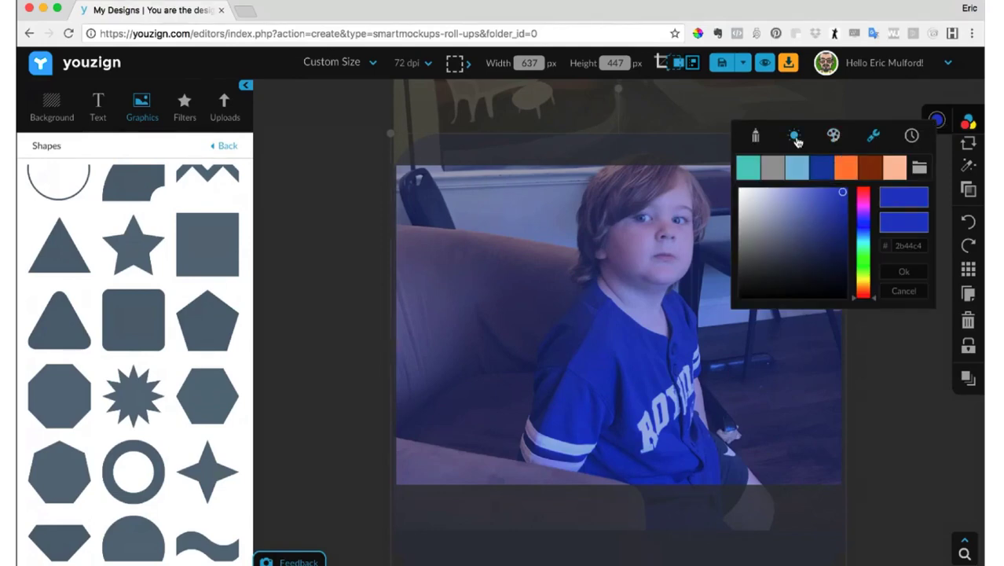
left_click(794, 137)
left_click(819, 197)
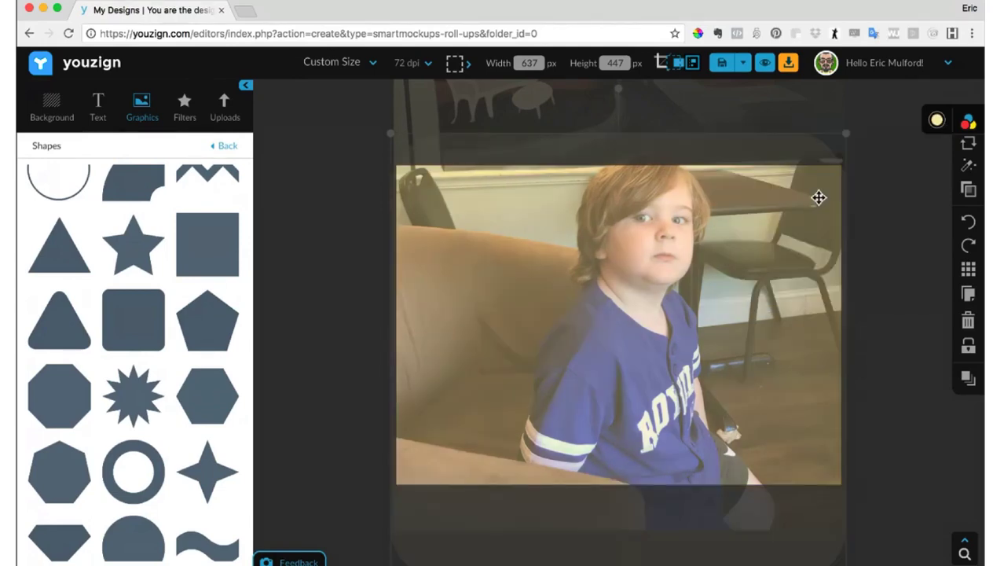
left_click(968, 189)
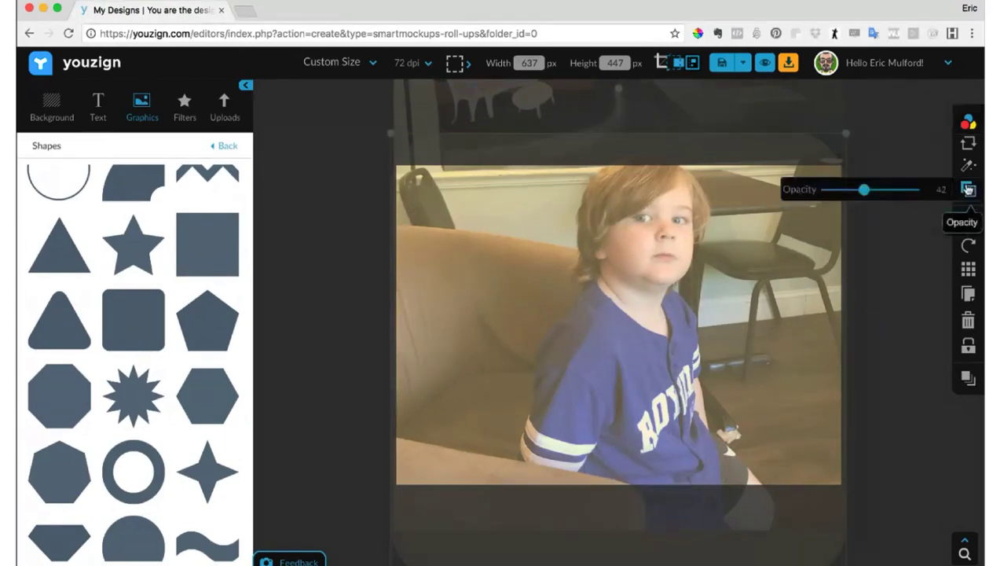
left_click_drag(864, 189, 850, 190)
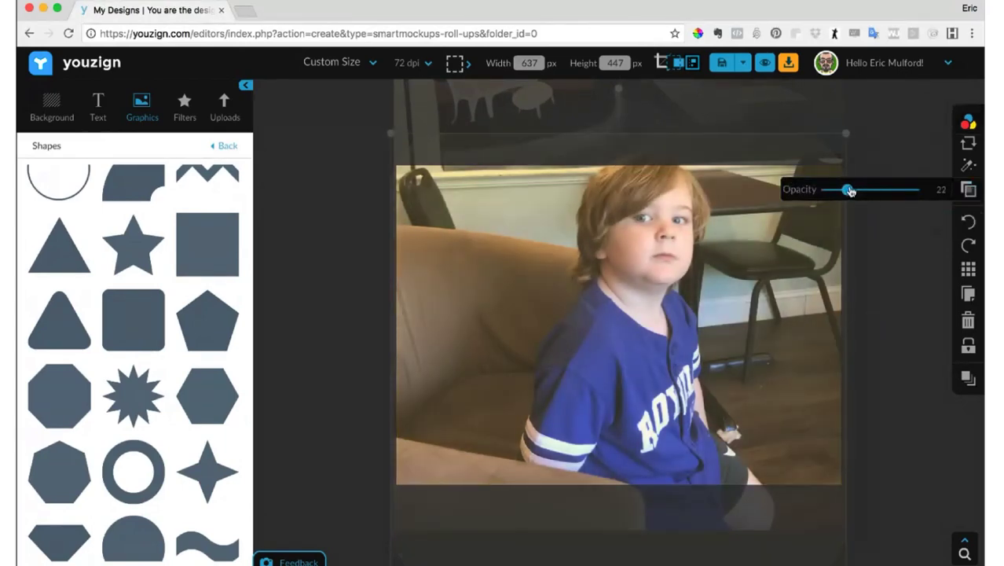
left_click(887, 241)
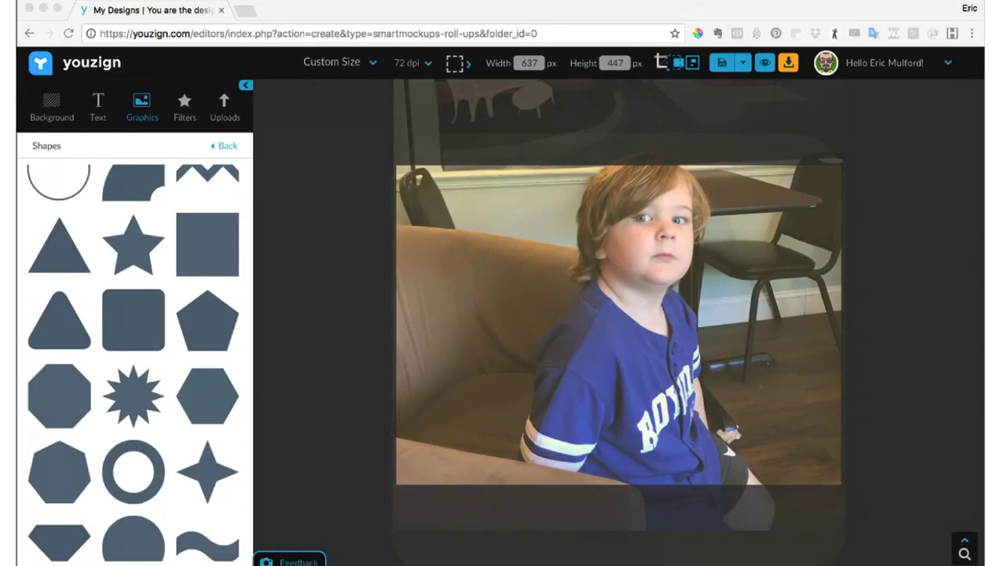
- Hide the off-canvas elements so only the area inside the canvas is displayed
left_click(119, 148)
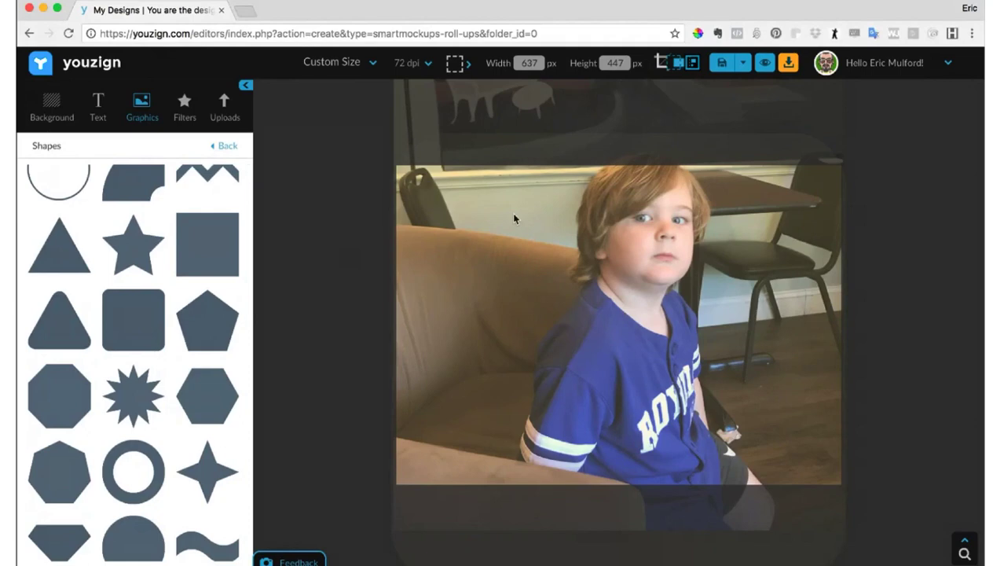
left_click(676, 66)
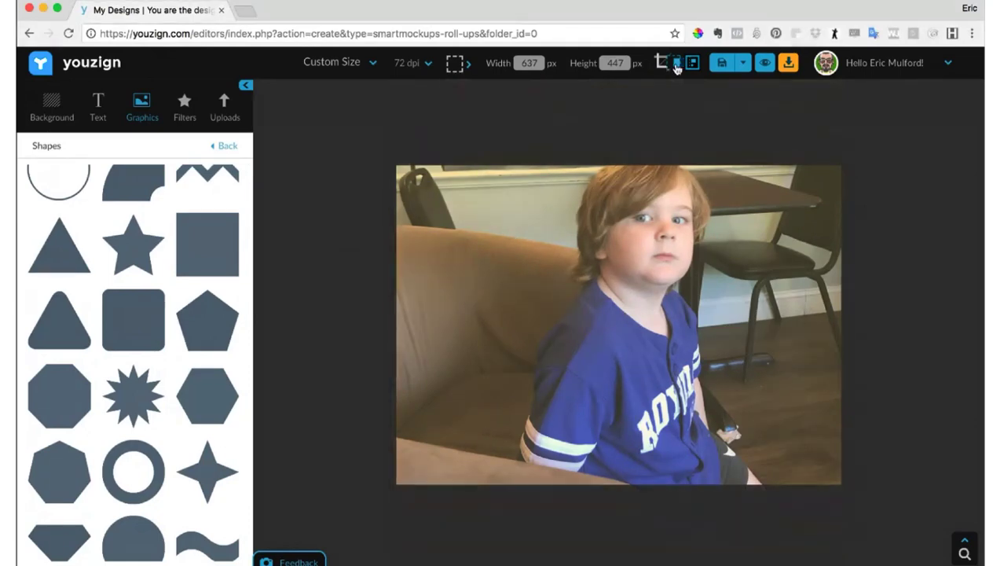
- Toggle the display of off-canvas elements on and off, leaving them shown outside the canvas
left_click(677, 66)
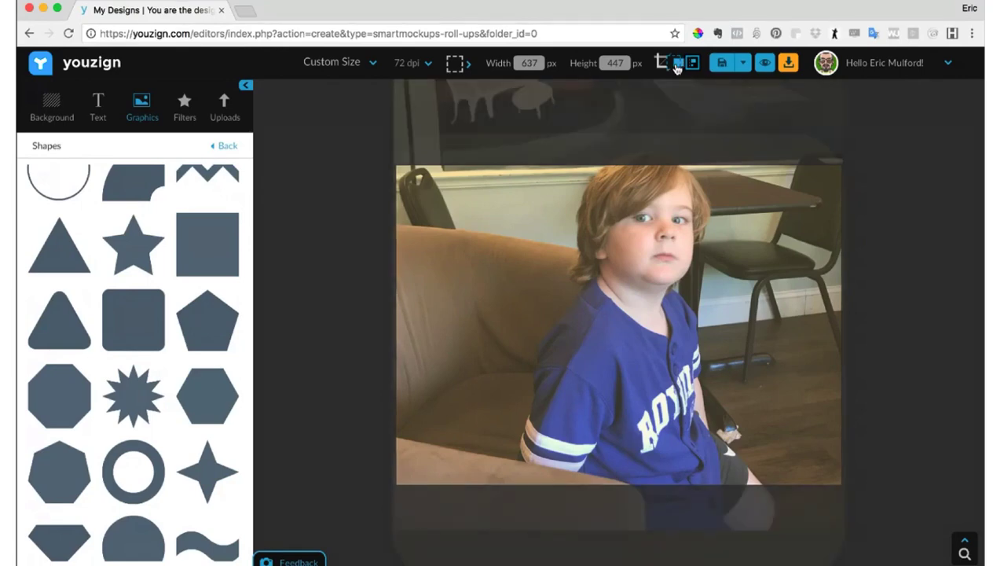
left_click(677, 66)
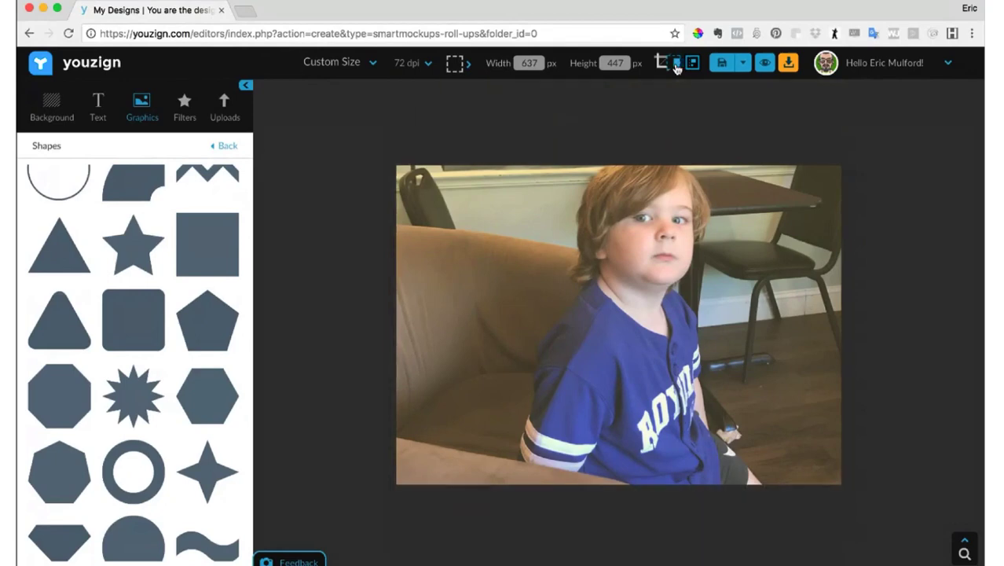
left_click(677, 66)
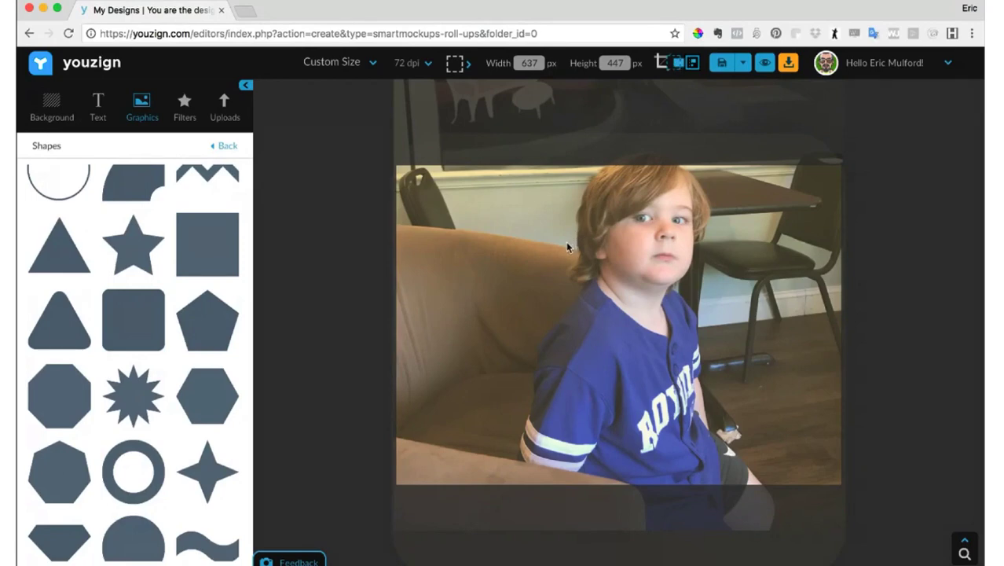
- Add the saved yellow "Share to Win" text style to the canvas over the photo
left_click(646, 238)
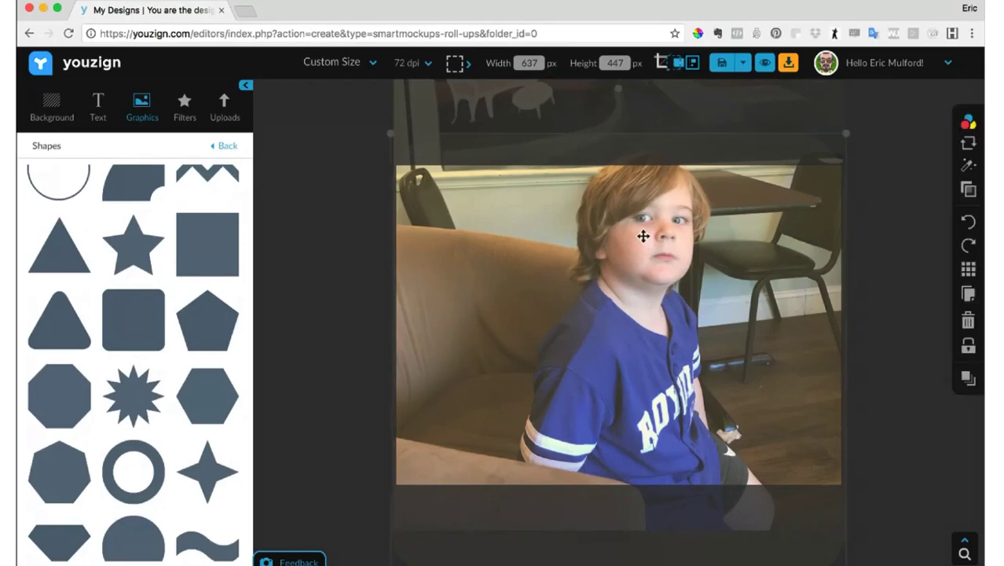
left_click(98, 102)
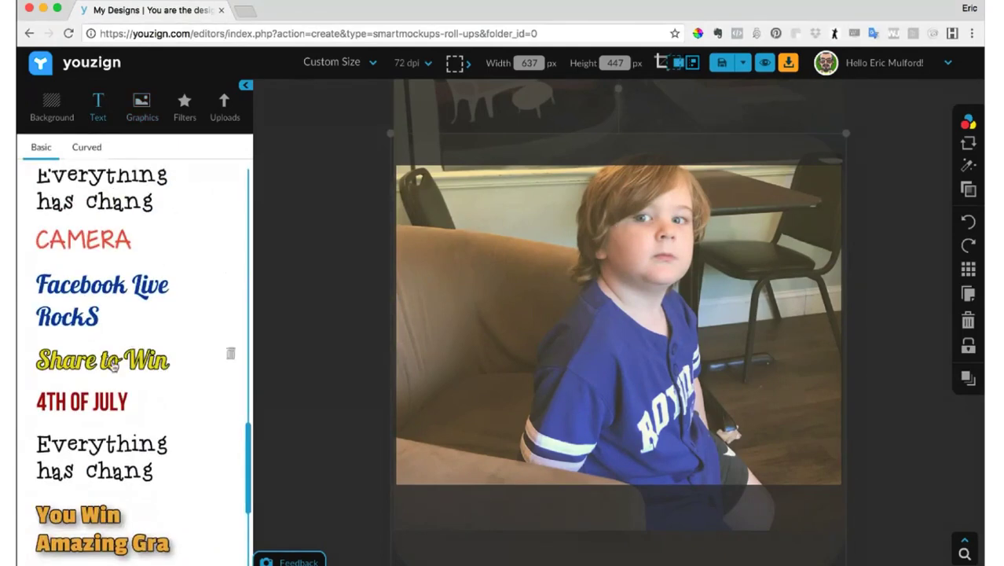
left_click(102, 359)
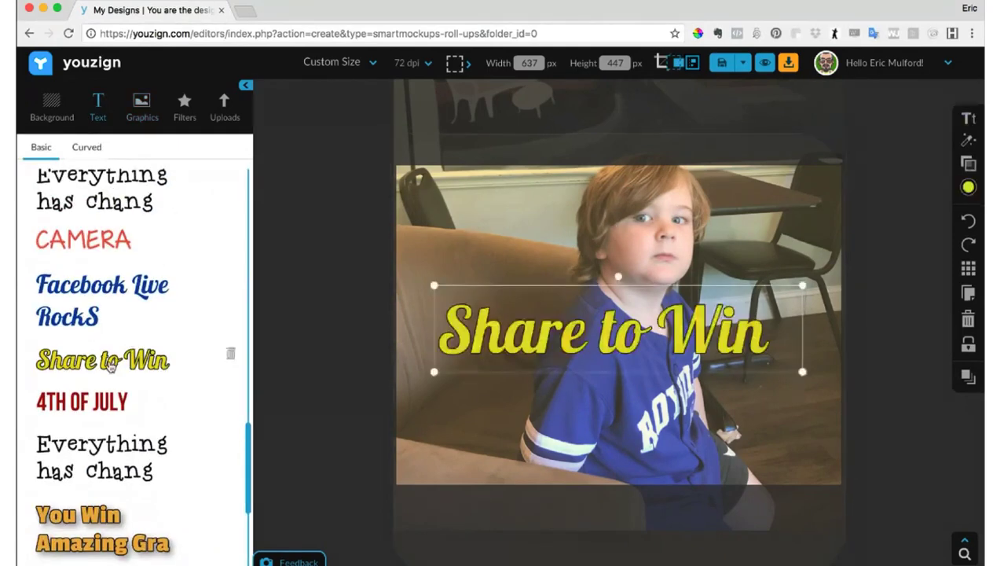
- Recolour the transparent overlay shape dark blue and nudge its position slightly over the photo
left_click(667, 239)
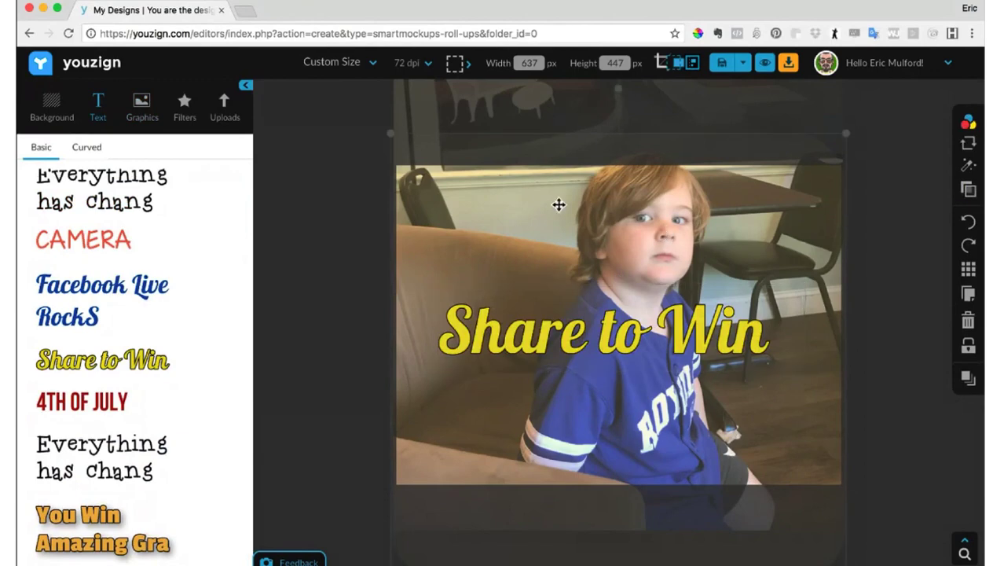
mouse_move(558, 204)
left_mouse_down()
mouse_move(886, 262)
mouse_move(668, 209)
mouse_move(531, 200)
mouse_move(562, 202)
left_mouse_up()
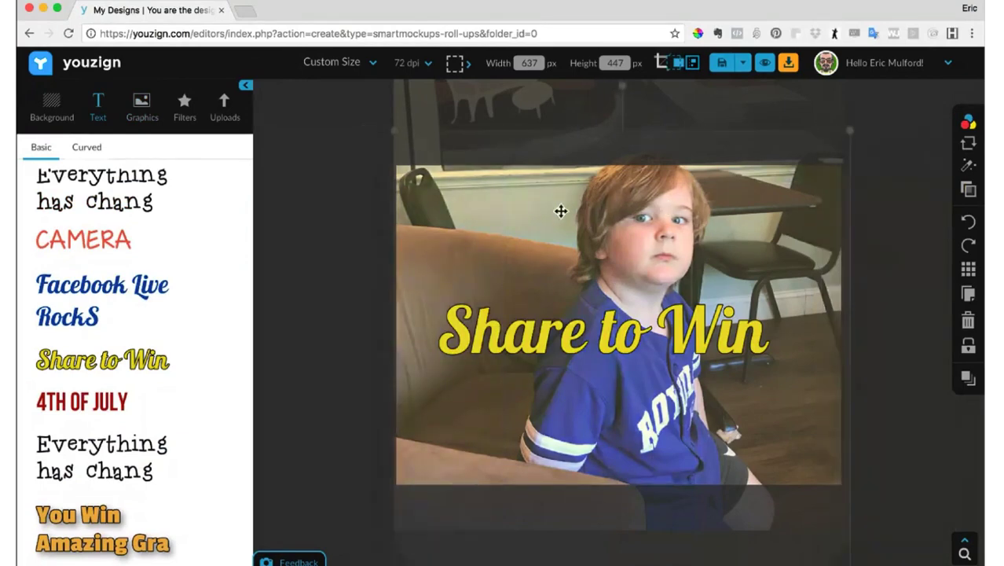
mouse_move(974, 126)
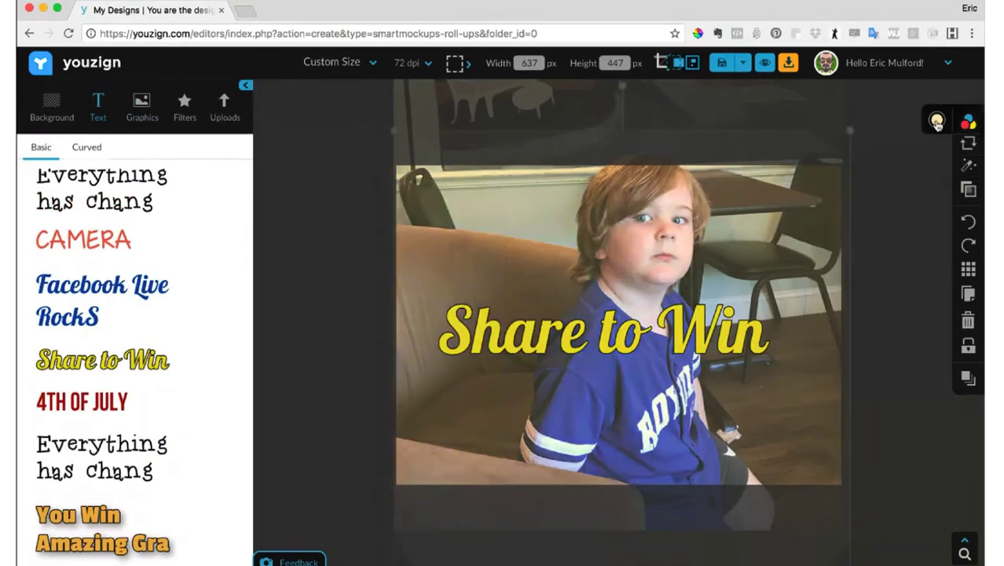
left_click(936, 120)
left_click(823, 168)
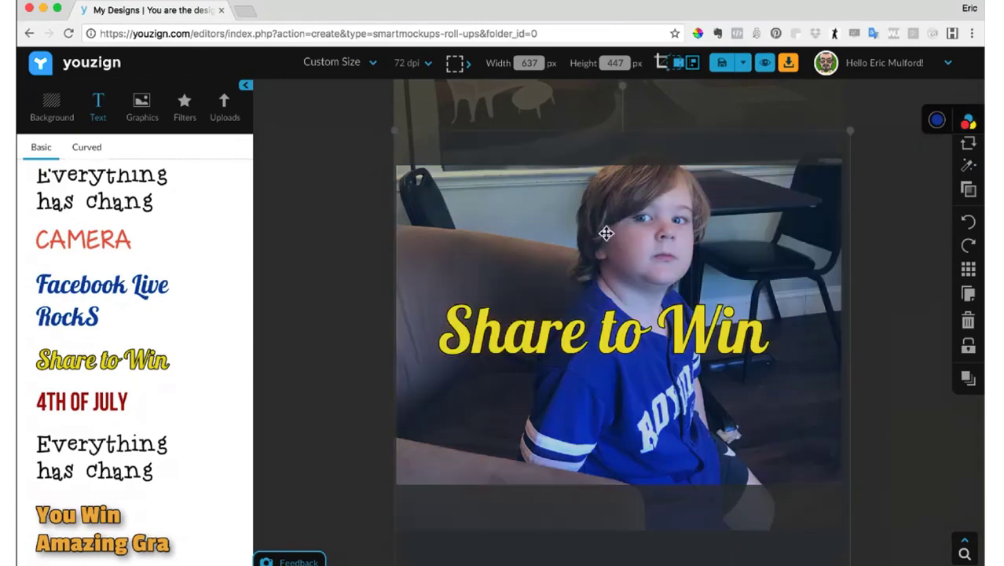
mouse_move(606, 232)
left_mouse_down()
mouse_move(828, 252)
mouse_move(638, 226)
mouse_move(588, 233)
mouse_move(597, 236)
left_mouse_up()
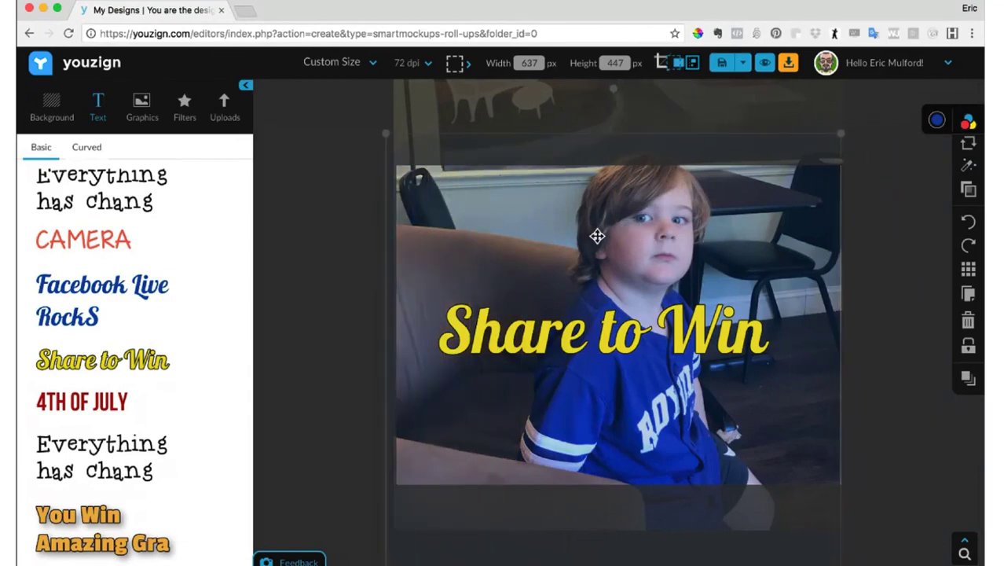
- Change the overlay shape's colour to grey and widen it past the canvas's right edge
left_click(971, 119)
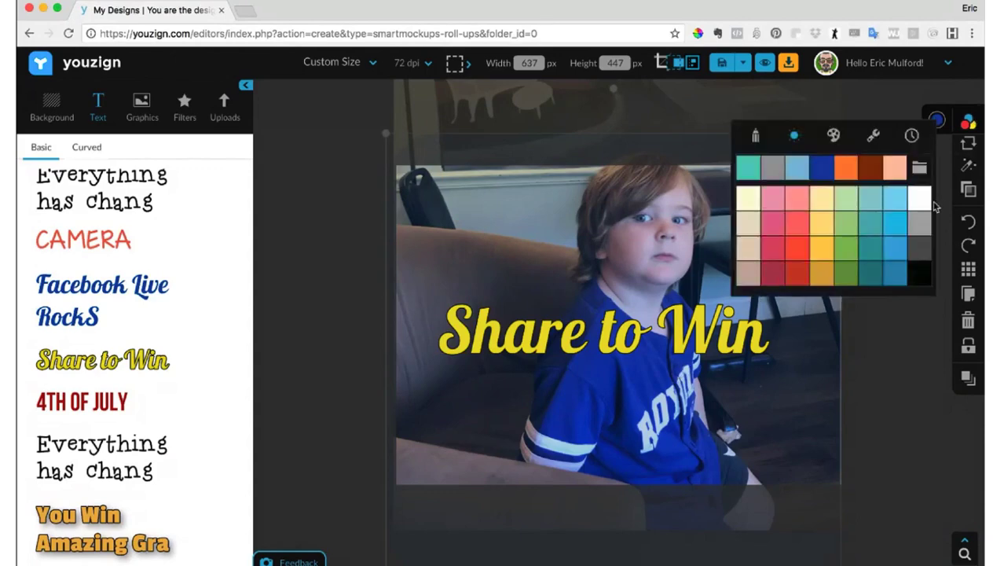
left_click(924, 227)
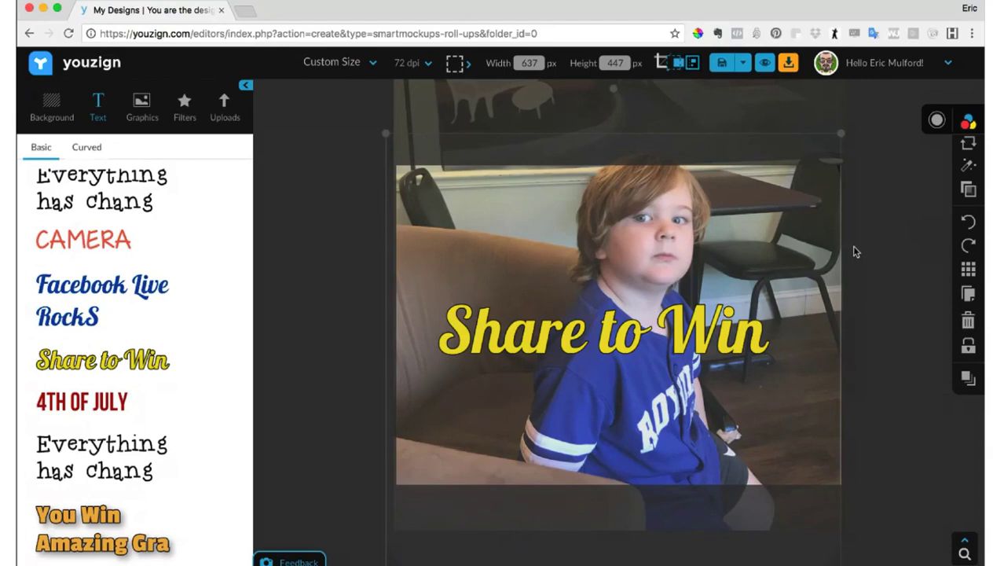
left_click_drag(840, 244, 856, 242)
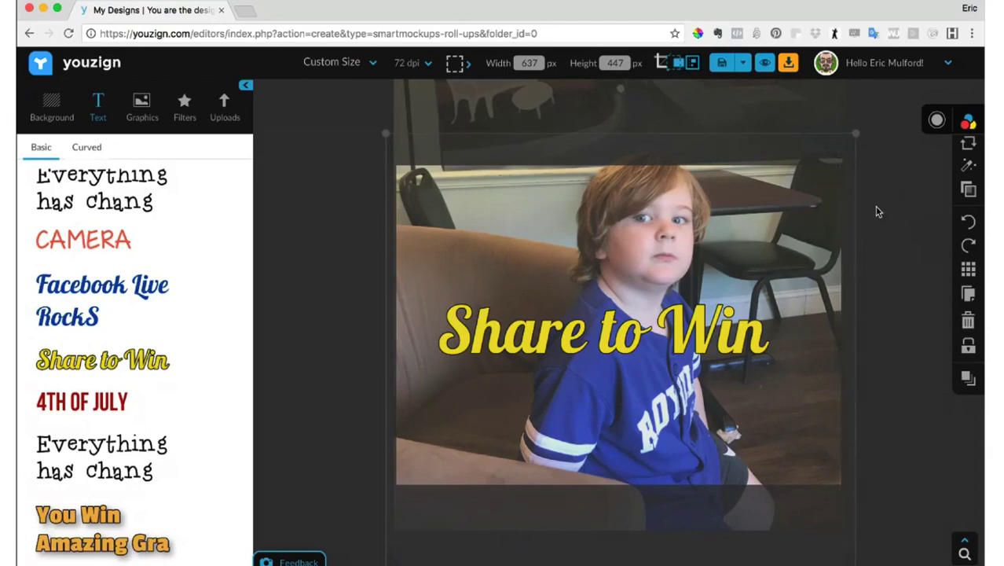
left_click(878, 211)
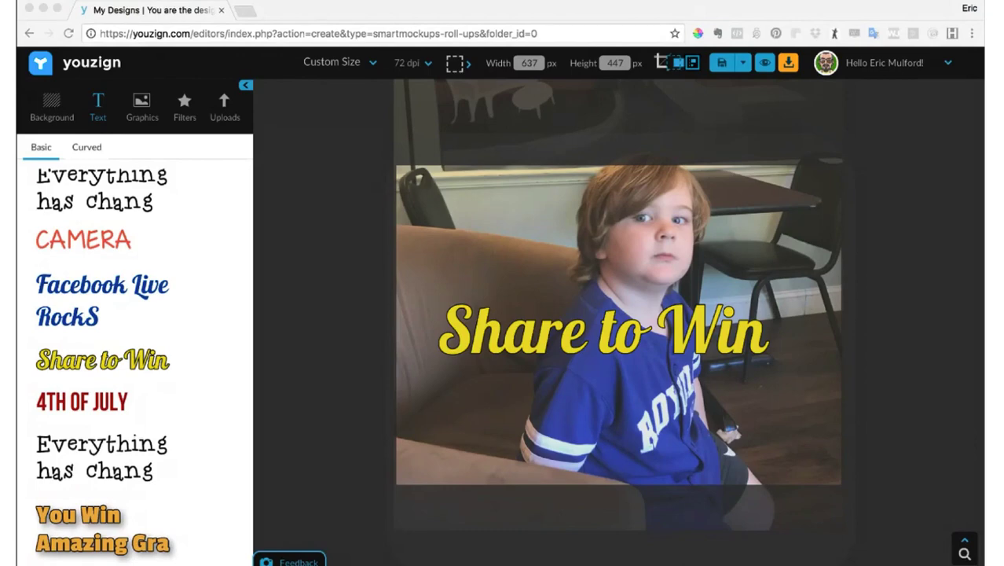
left_click(144, 57)
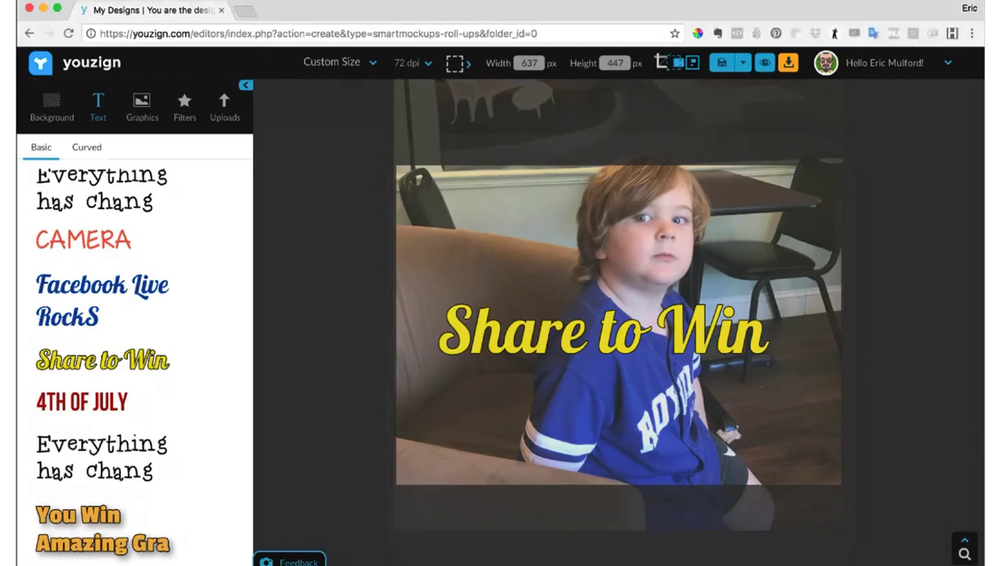
- Try the "Share to Win" text without its border and with No Fill, restoring both settings
left_click(701, 334)
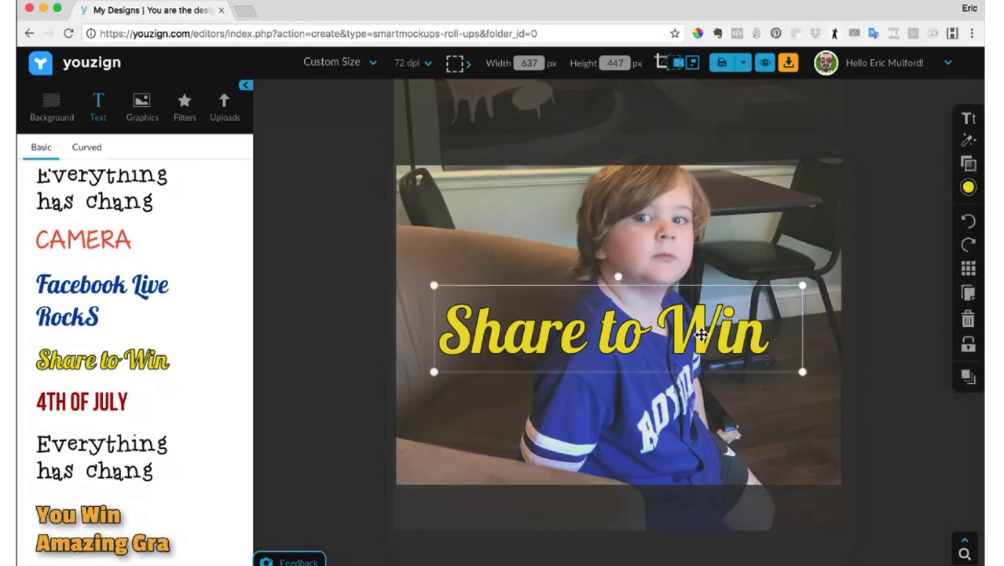
left_click(968, 139)
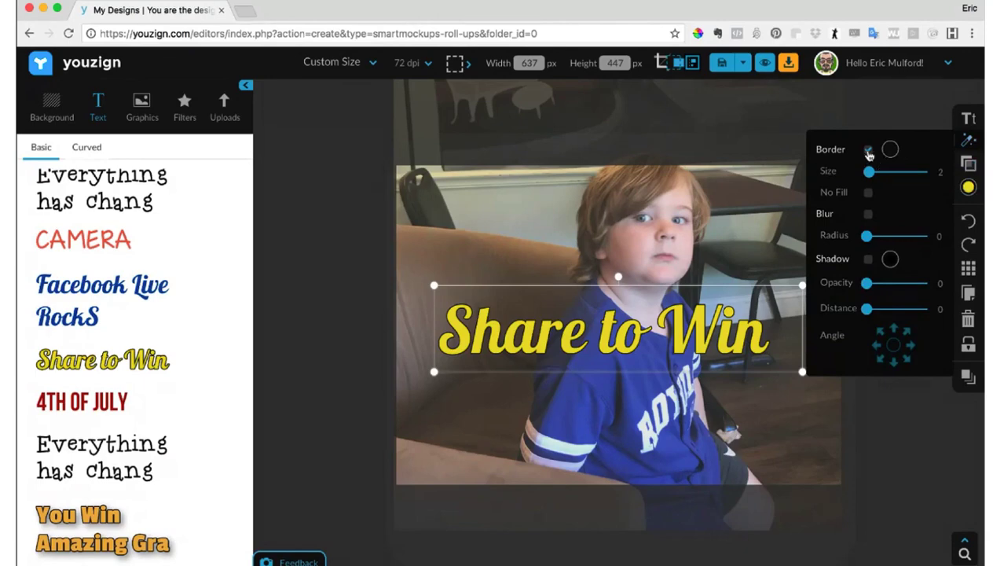
left_click(868, 150)
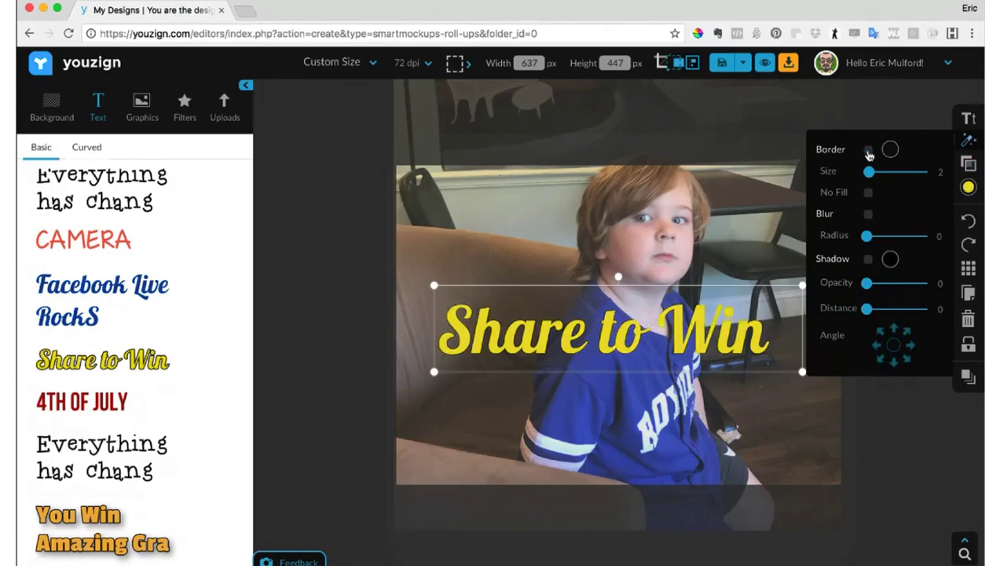
left_click(868, 151)
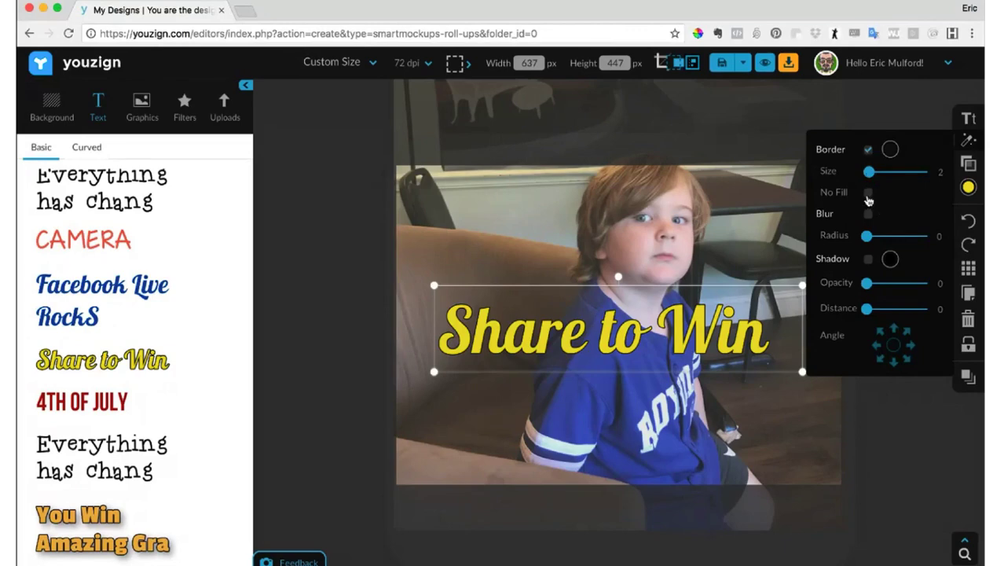
left_click(868, 194)
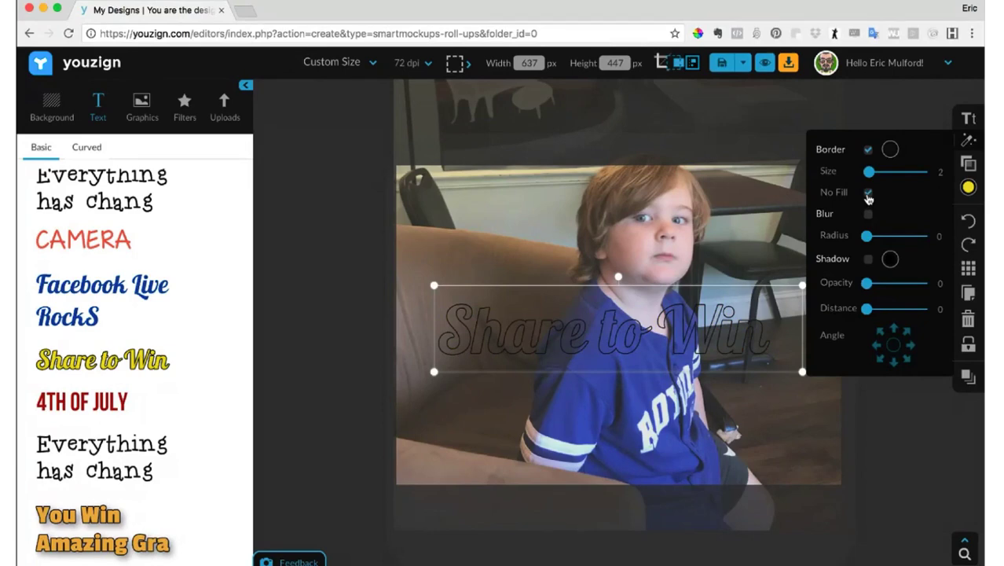
left_click(867, 193)
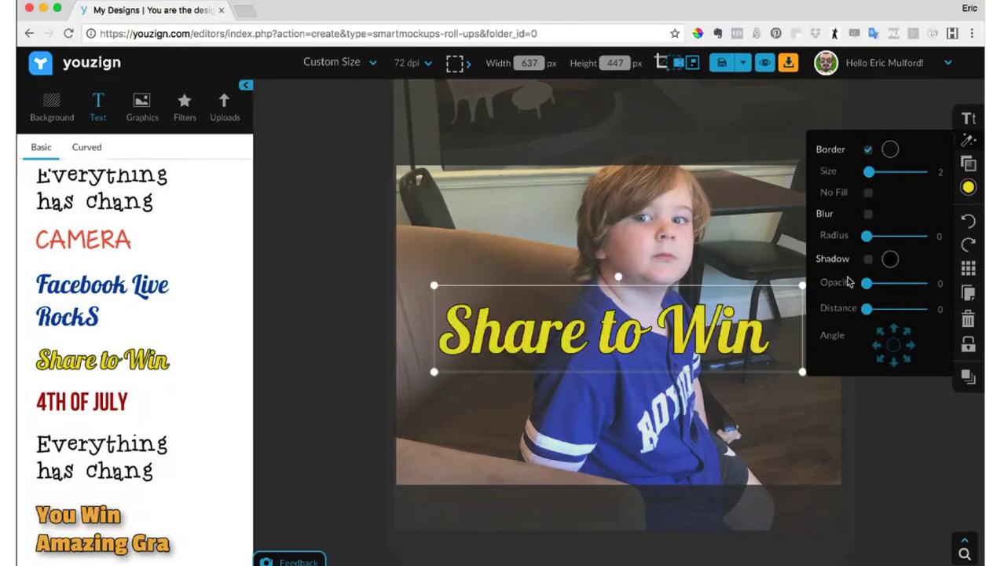
- Turn on the shadow of the "Share to Win" text and set its distance to 12
left_click(868, 259)
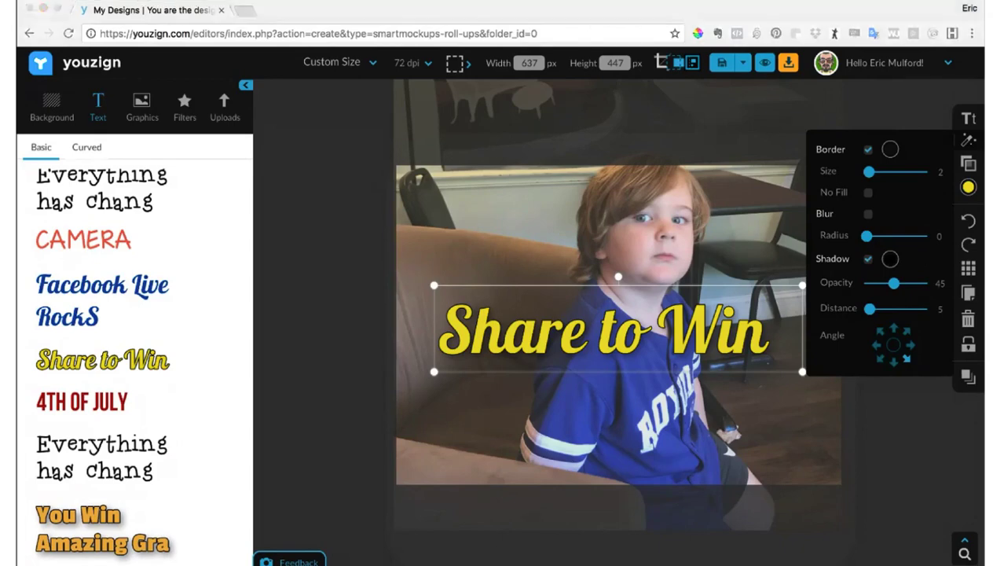
left_click(135, 65)
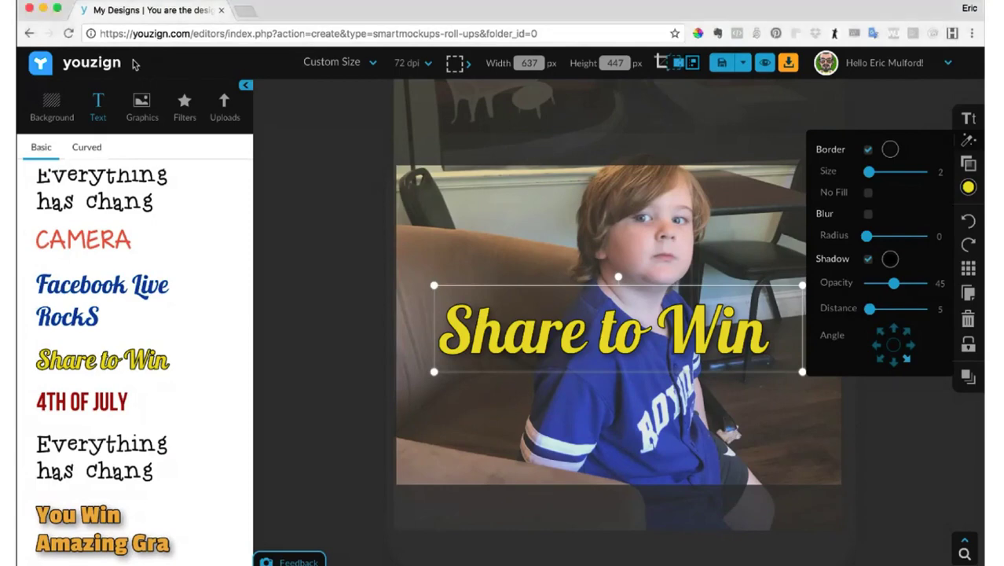
scroll(192, 192, "up", 1)
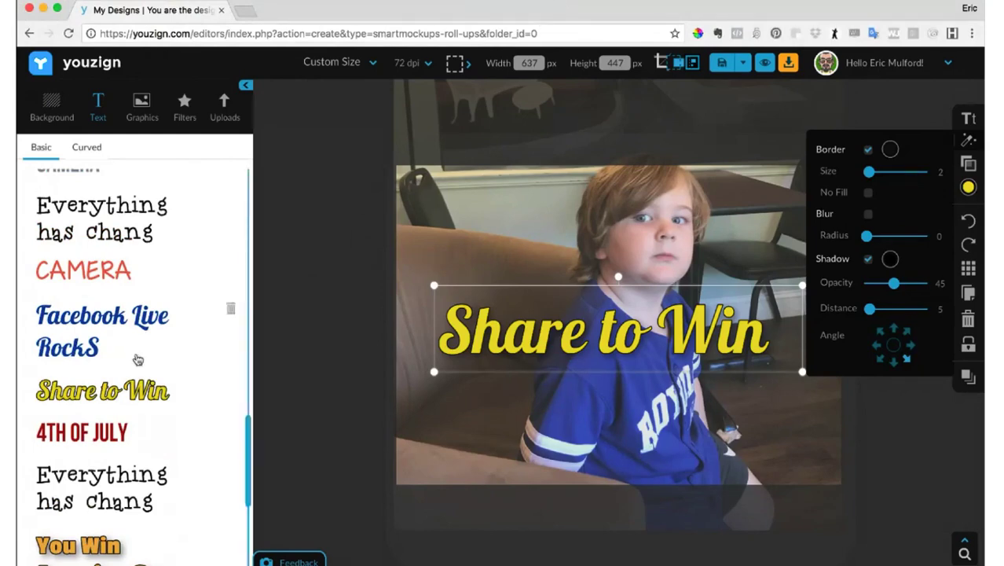
left_click(663, 437)
left_click(646, 333)
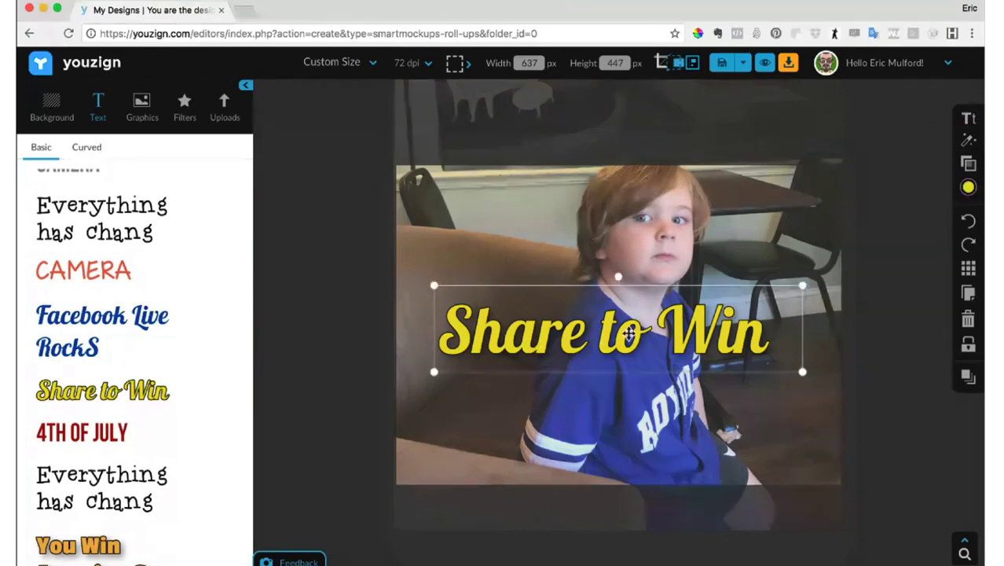
left_click(967, 163)
left_click(966, 141)
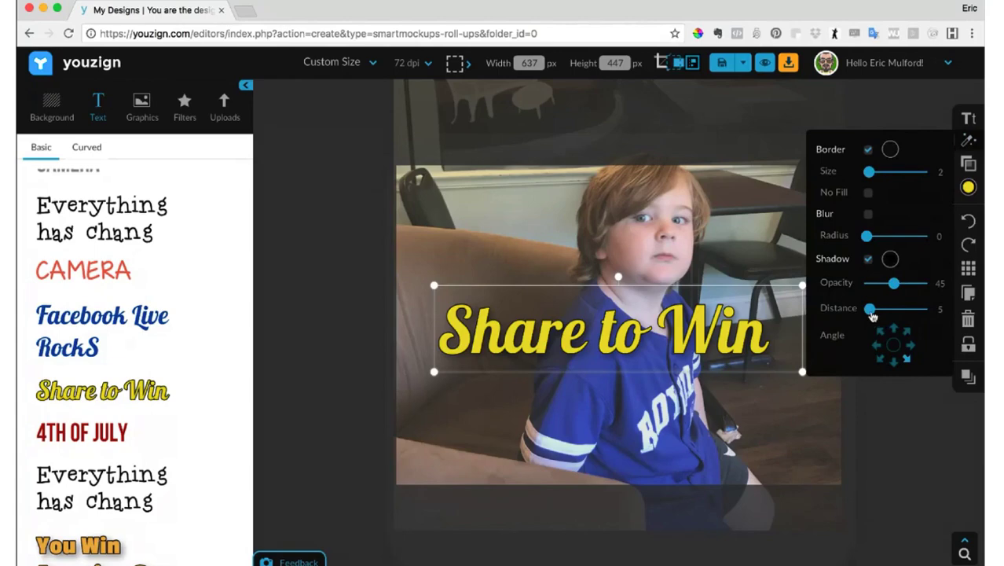
left_click_drag(871, 312, 875, 314)
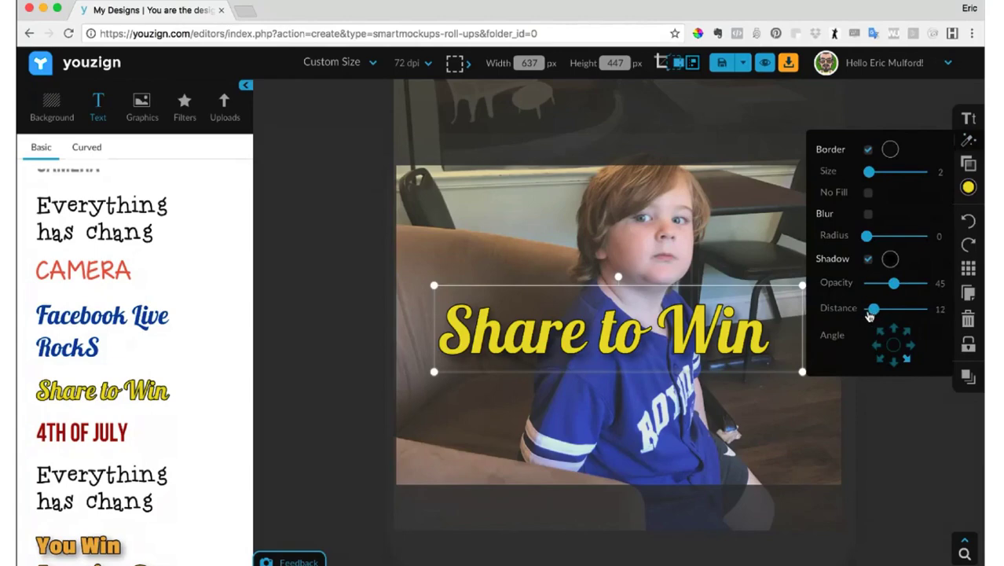
- Set the grey overlay shape's opacity to 52
left_click(769, 418)
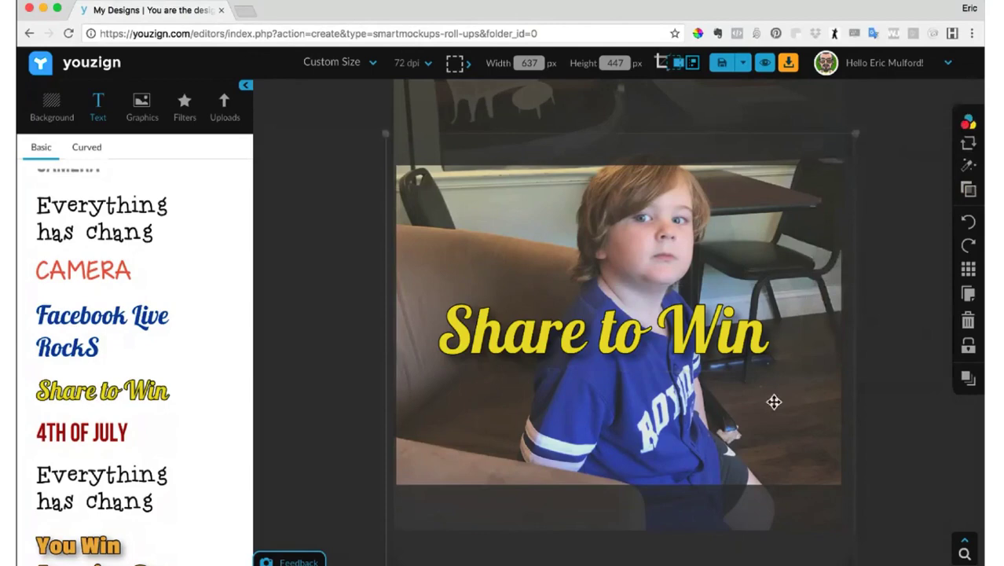
left_click(936, 121)
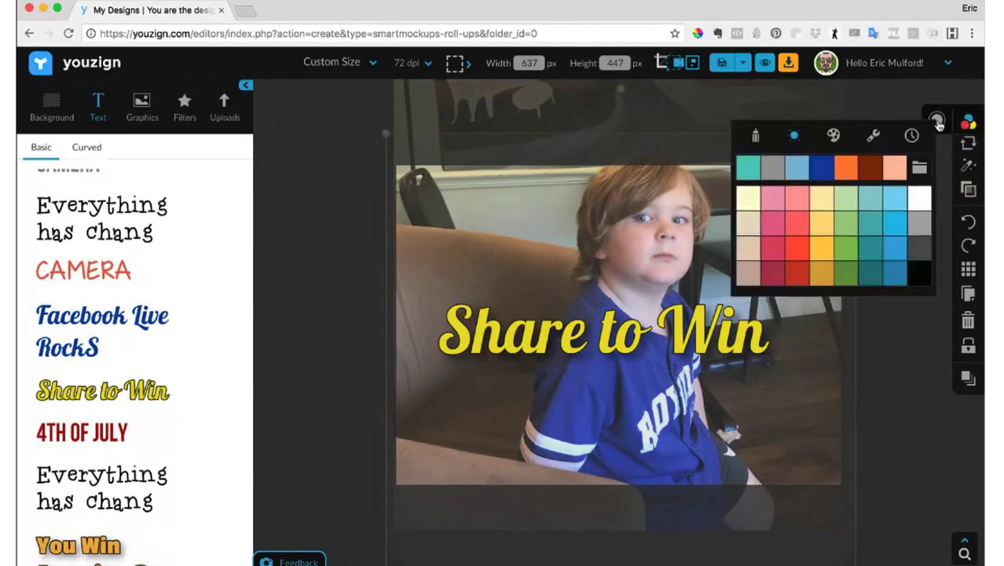
left_click(967, 189)
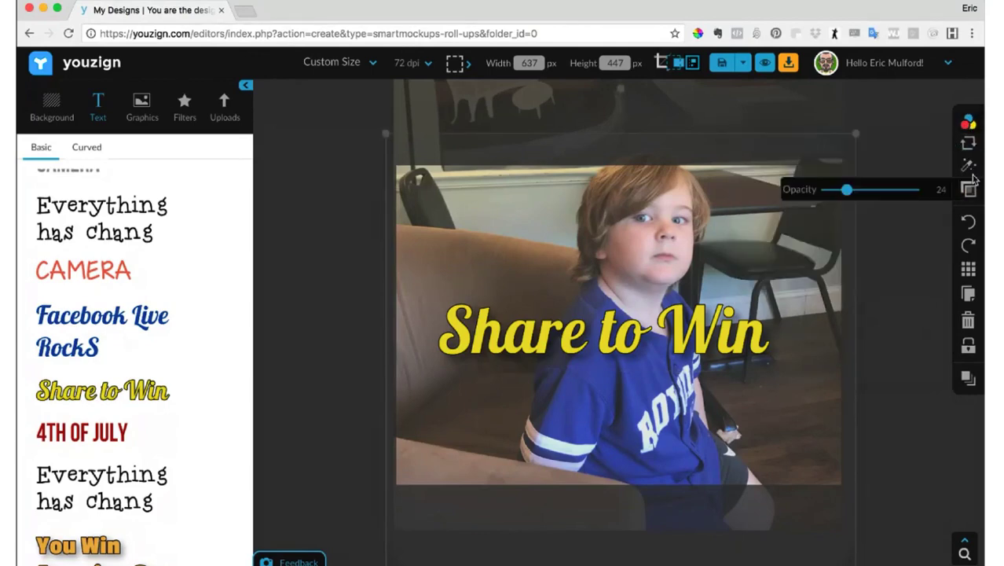
left_click_drag(847, 190, 877, 189)
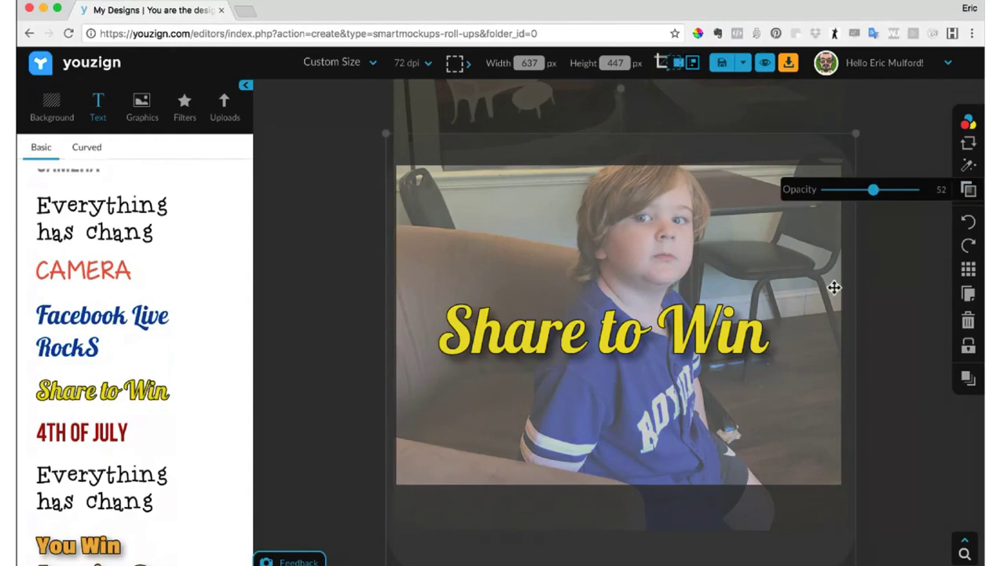
- Save the "Share to Win" text with its Lobster font and effects as a reusable text style
left_click(732, 340)
left_click(967, 118)
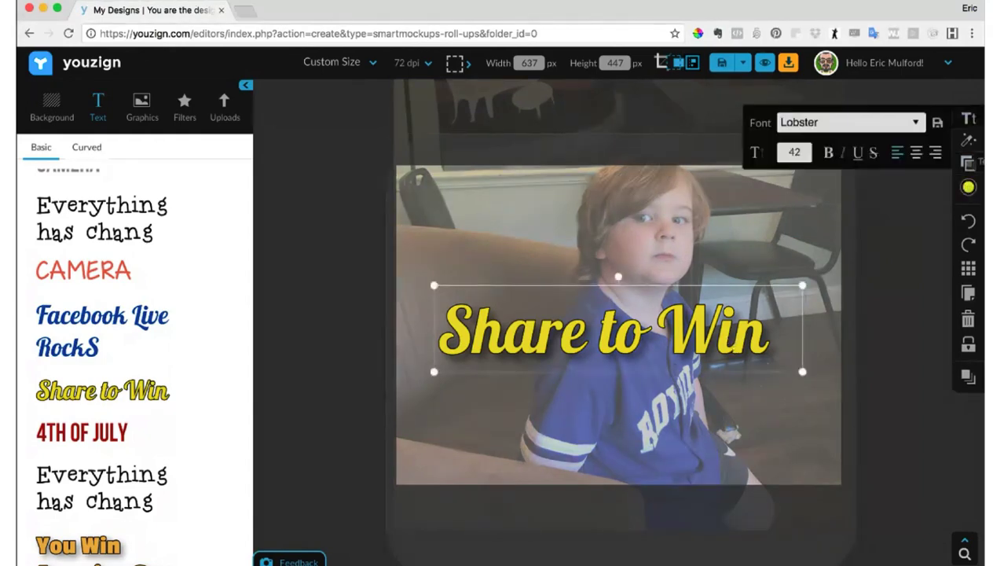
left_click(937, 124)
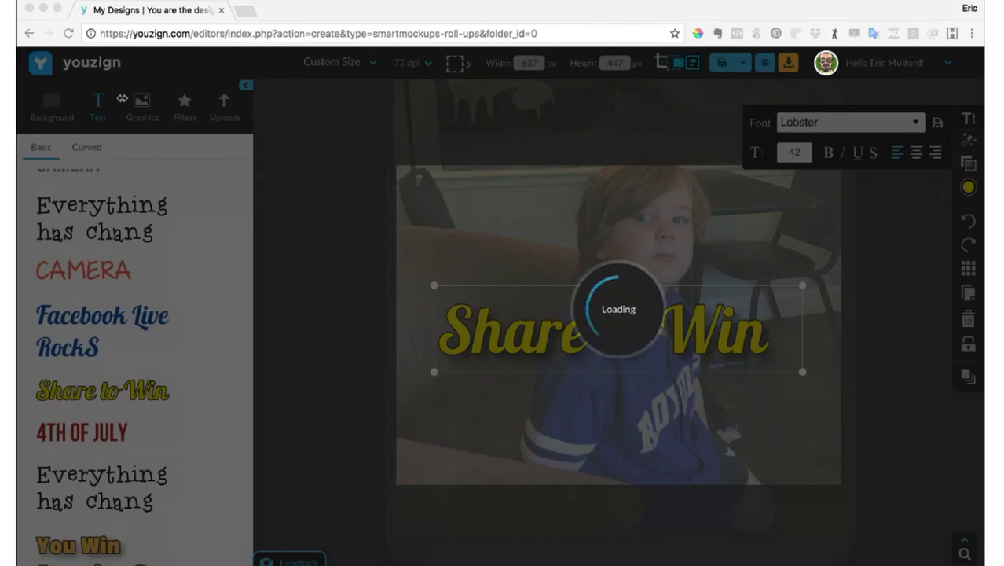
left_click(104, 78)
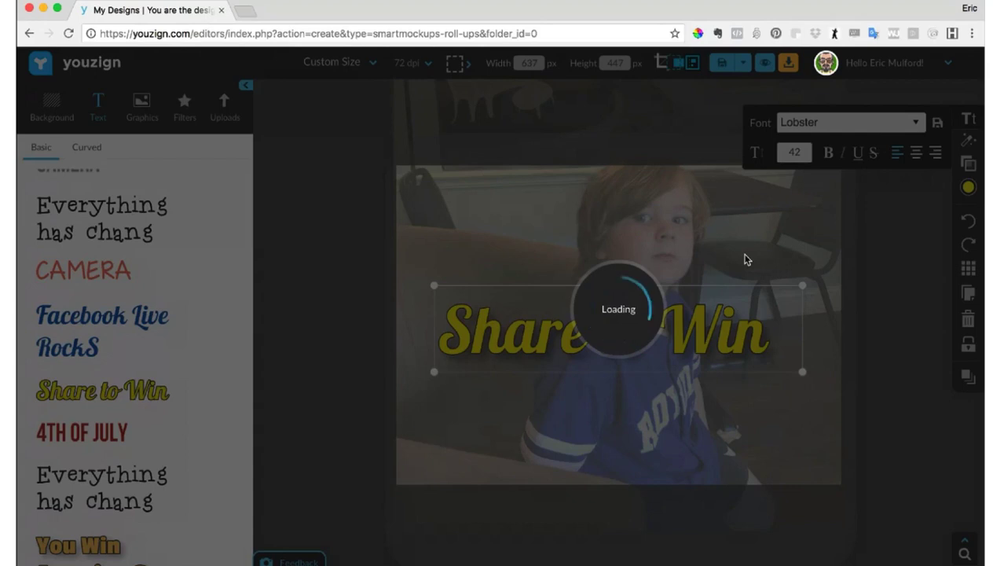
- Reload the editor page and try loading youzign.com in a second browser tab
left_click(68, 34)
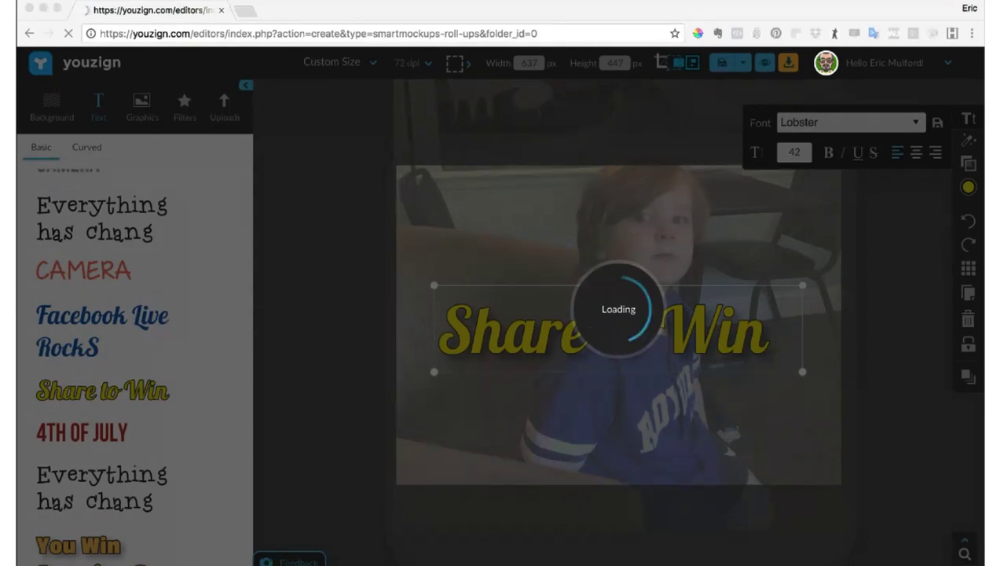
left_click(247, 10)
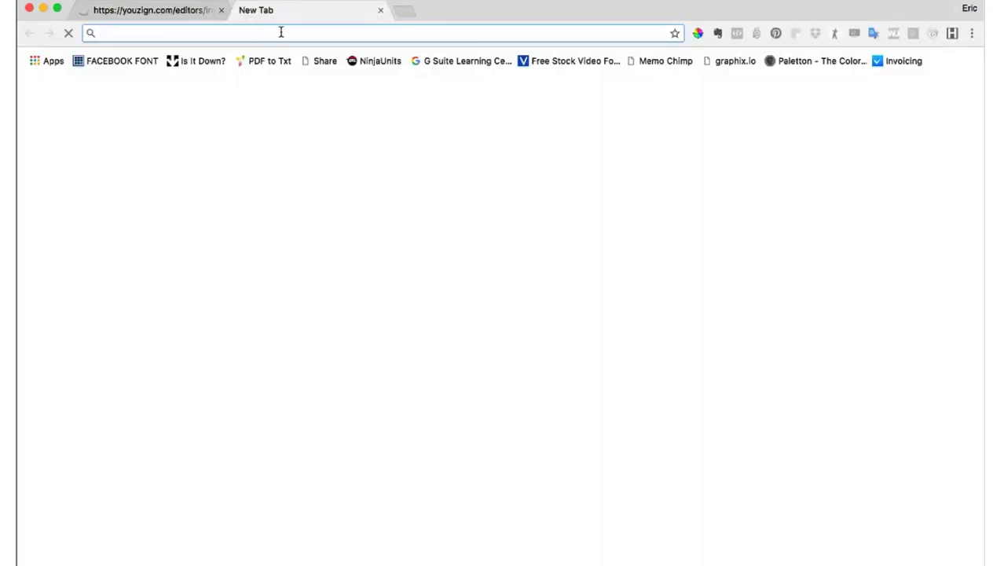
type("yuzign")
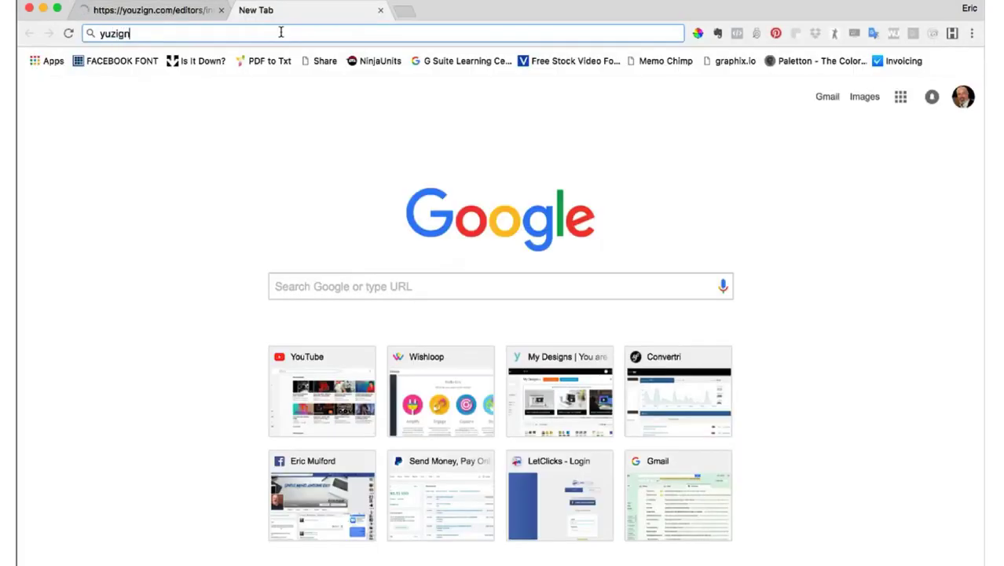
key("BackSpace")
key("BackSpace")
key("BackSpace")
key("BackSpace")
key("BackSpace")
type("ouzign")
key("Return")
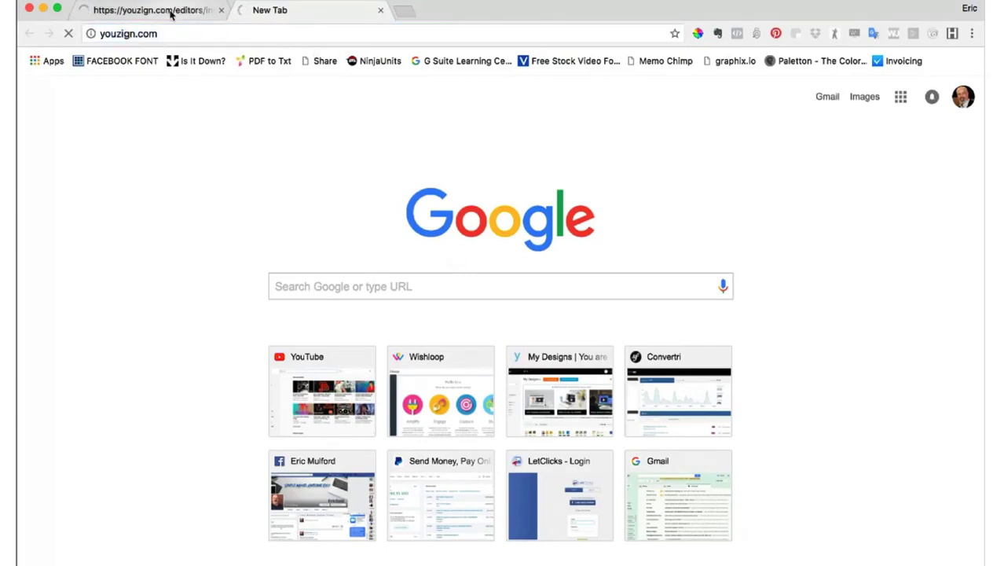
left_click(171, 14)
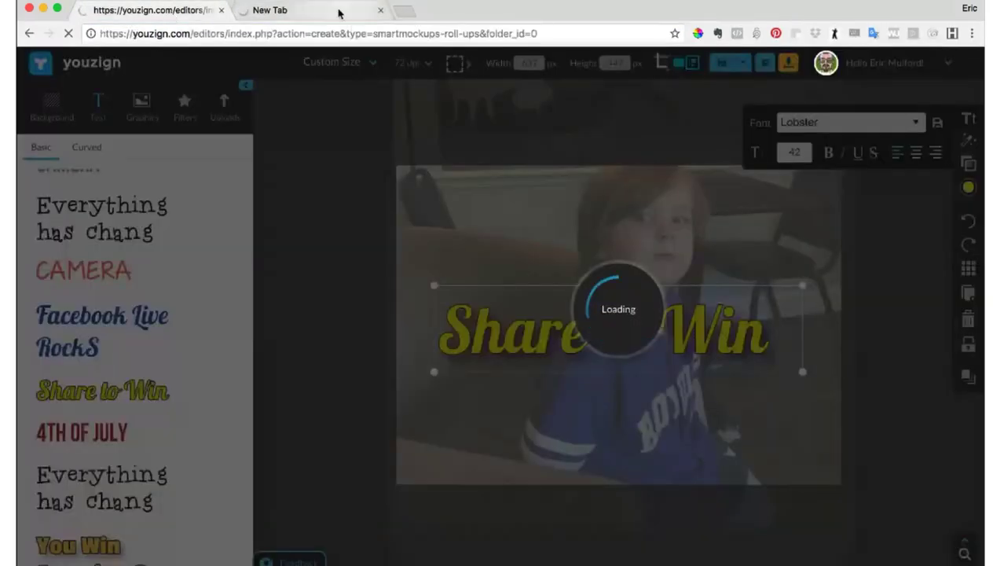
left_click(336, 11)
left_click(340, 35)
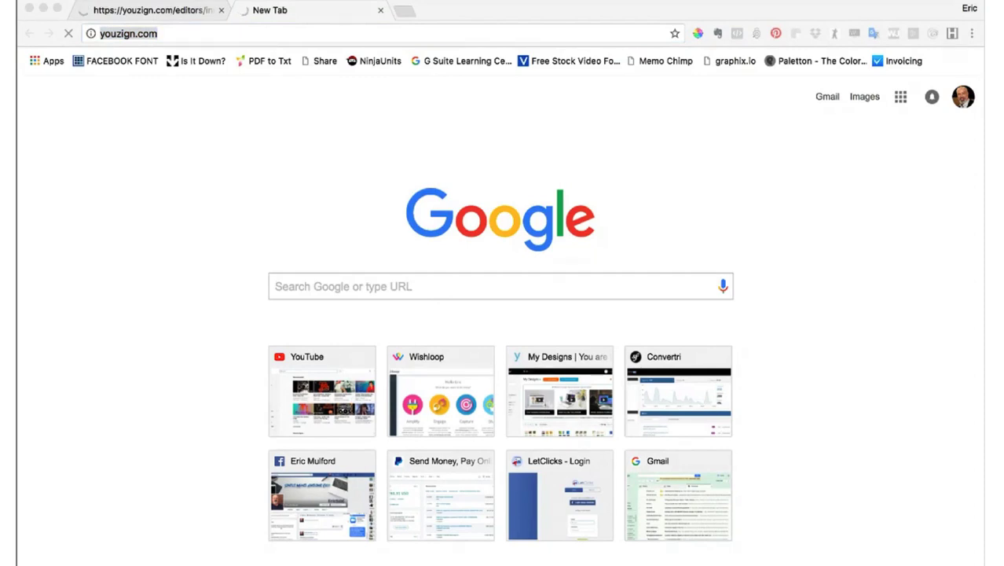
left_click(47, 133)
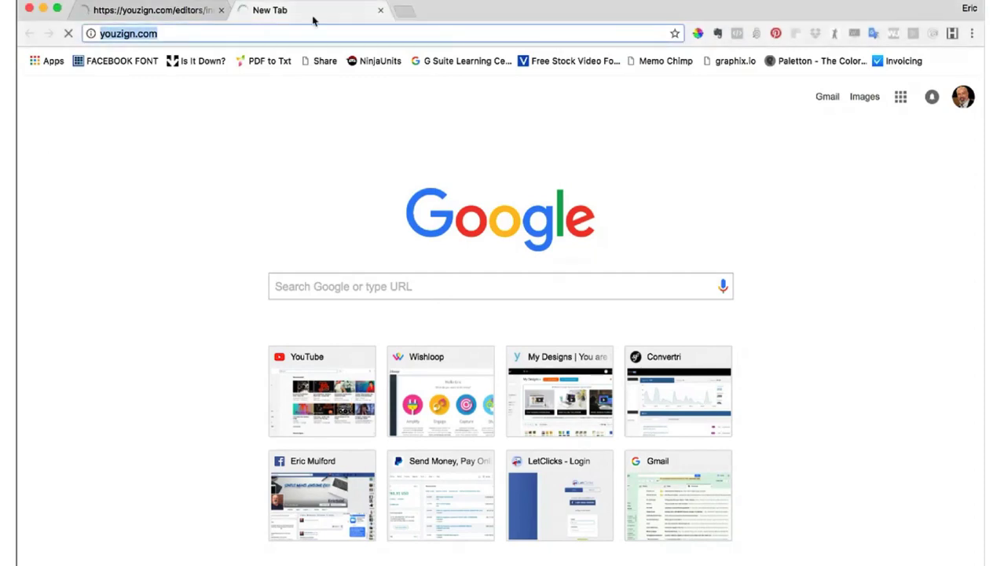
left_click(177, 11)
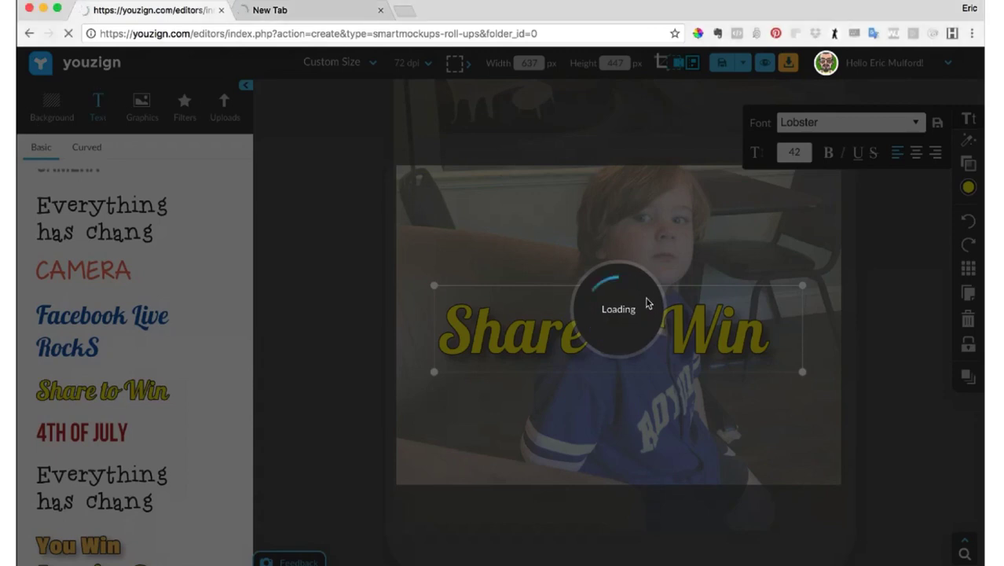
left_click(297, 12)
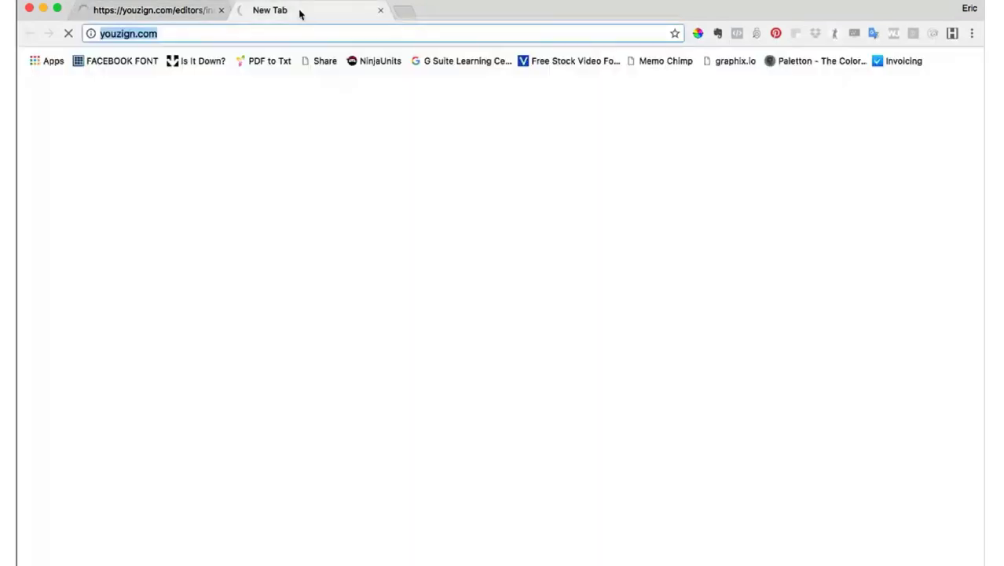
- Close the second browser tab, then stop the editor page's reload and dismiss its error dialog
left_click(380, 11)
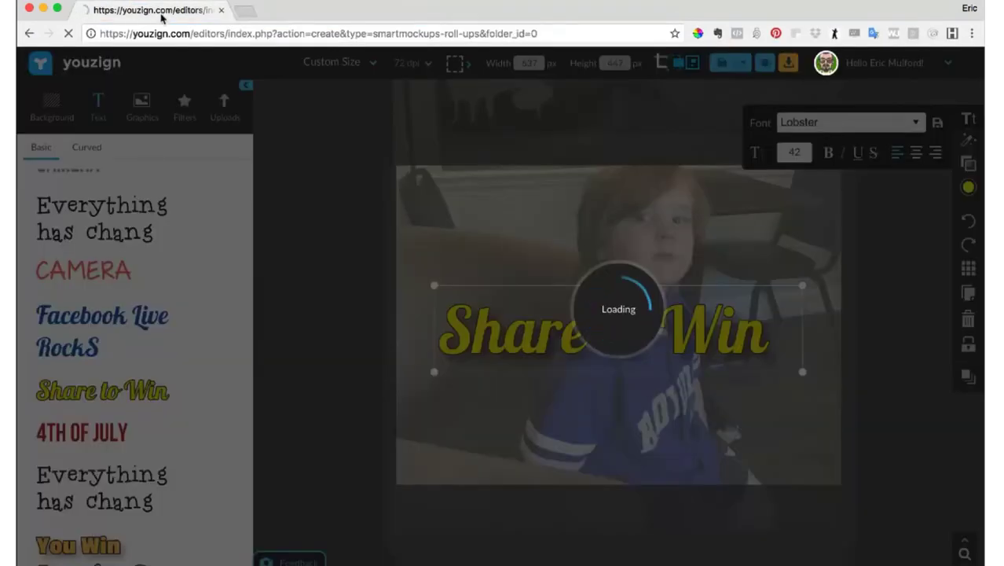
left_click(69, 34)
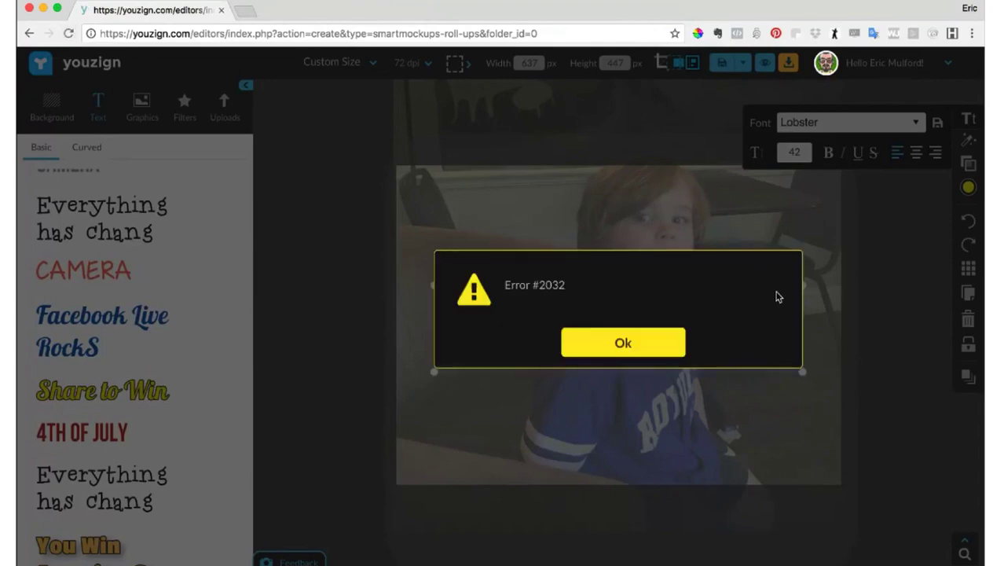
left_click(637, 343)
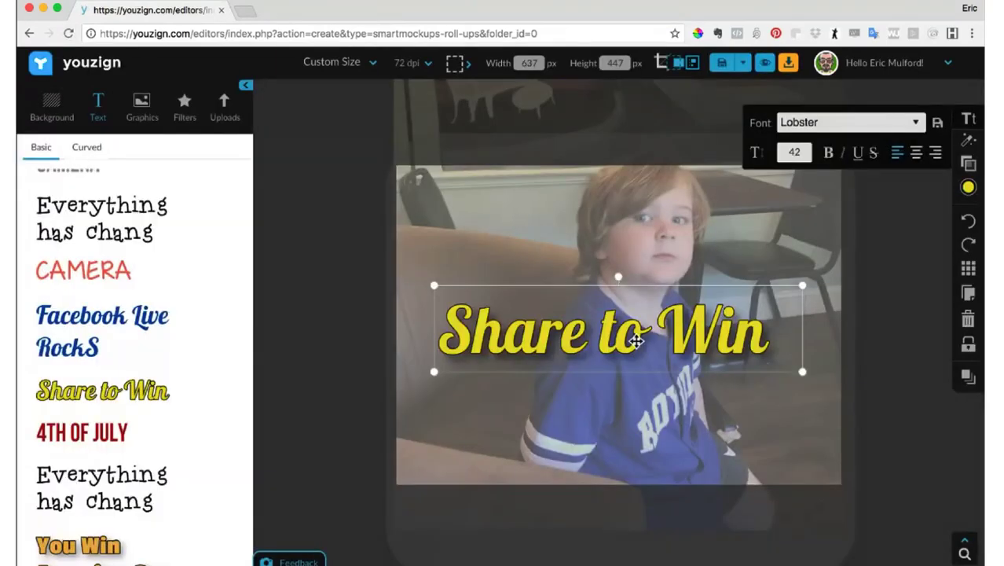
- Insert the saved "Bright Orange" text style, shrink it to fit the canvas and place it above the "Share to Win" text
scroll(202, 347, "down", 3)
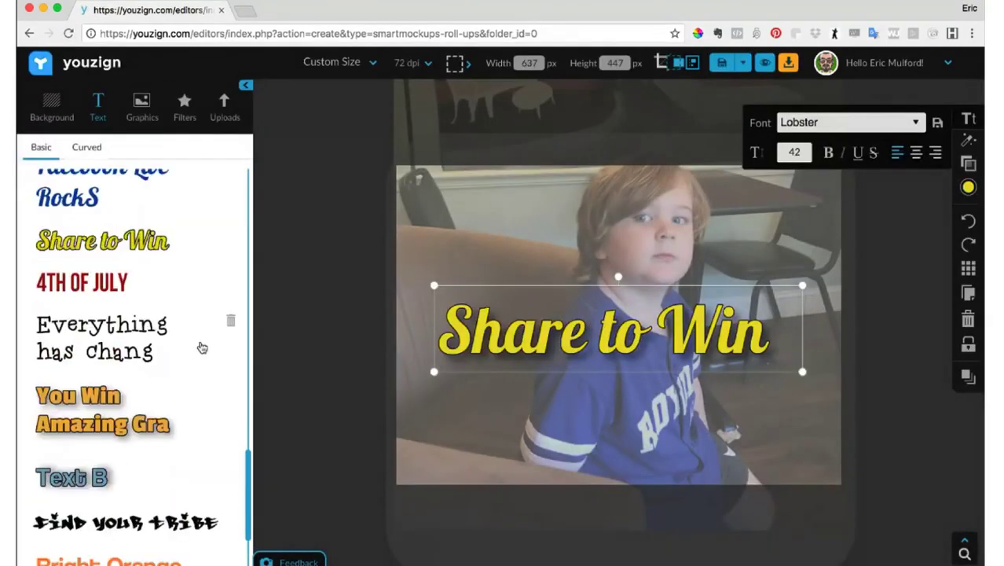
scroll(201, 347, "down", 3)
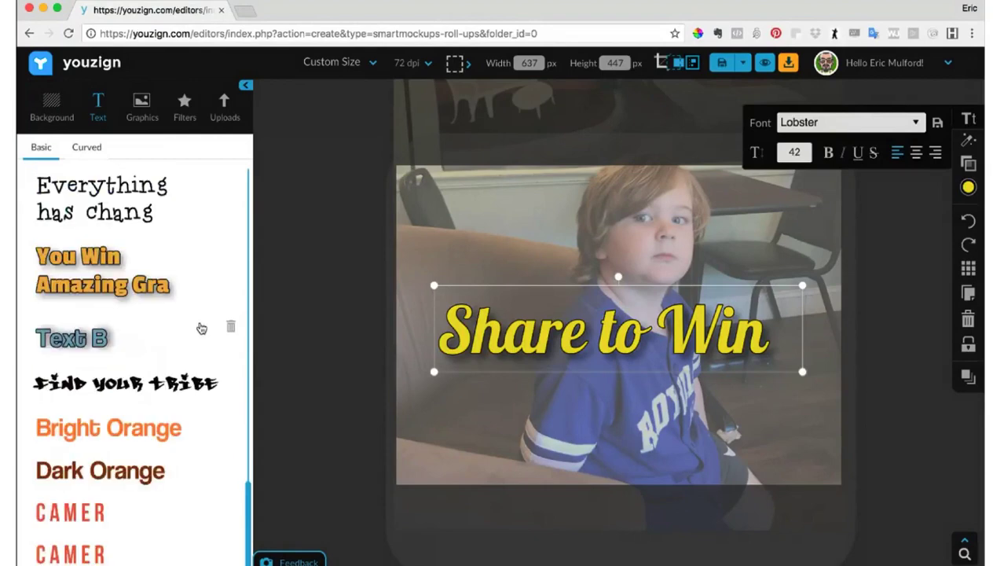
scroll(198, 321, "up", 1)
scroll(199, 320, "down", 1)
scroll(198, 321, "up", 3)
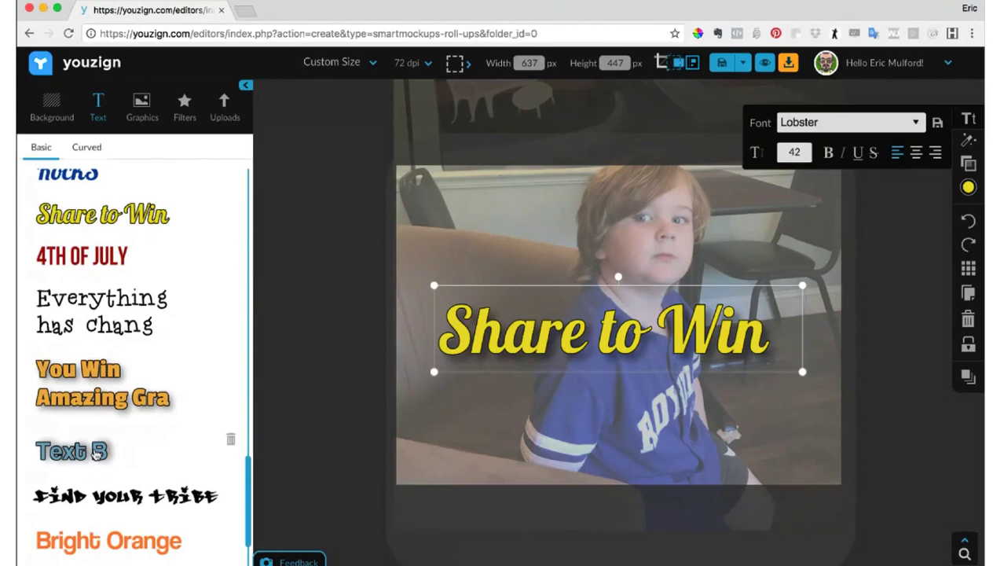
scroll(96, 454, "down", 3)
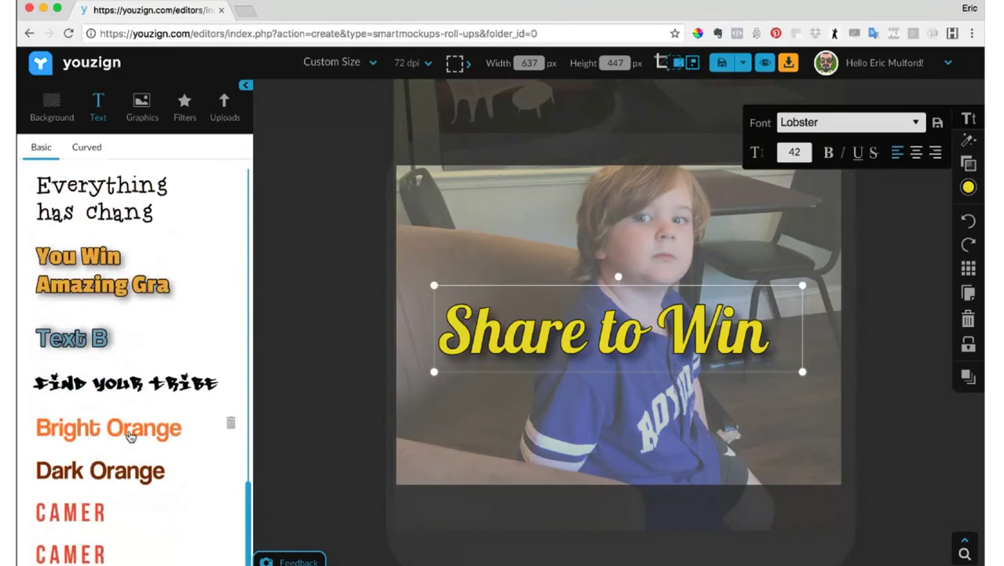
left_click(130, 437)
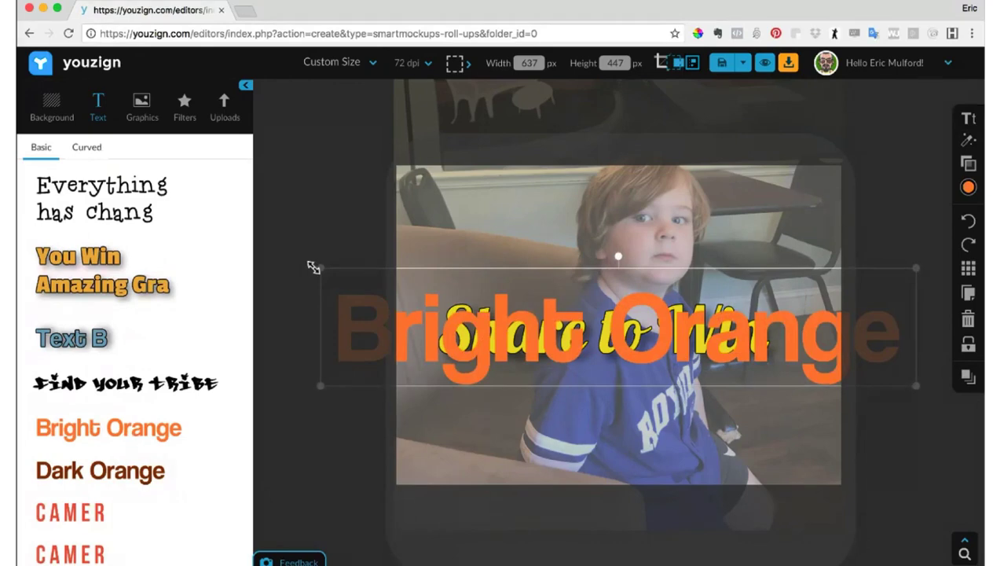
left_click_drag(318, 267, 491, 302)
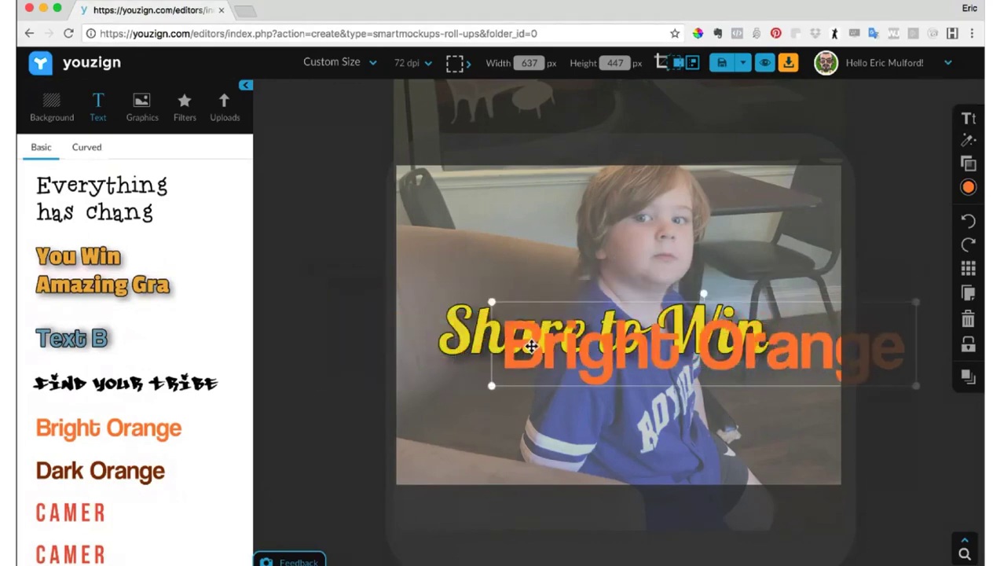
left_click_drag(604, 353, 567, 237)
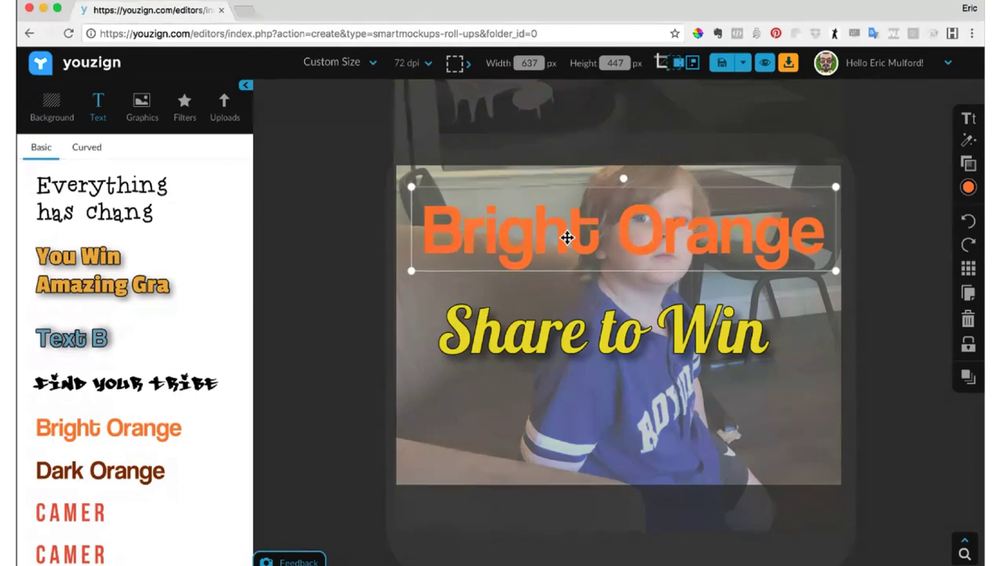
- Insert the saved "Dark Orange" text style, shrink it and place it below the "Share to Win" text
left_click(611, 313)
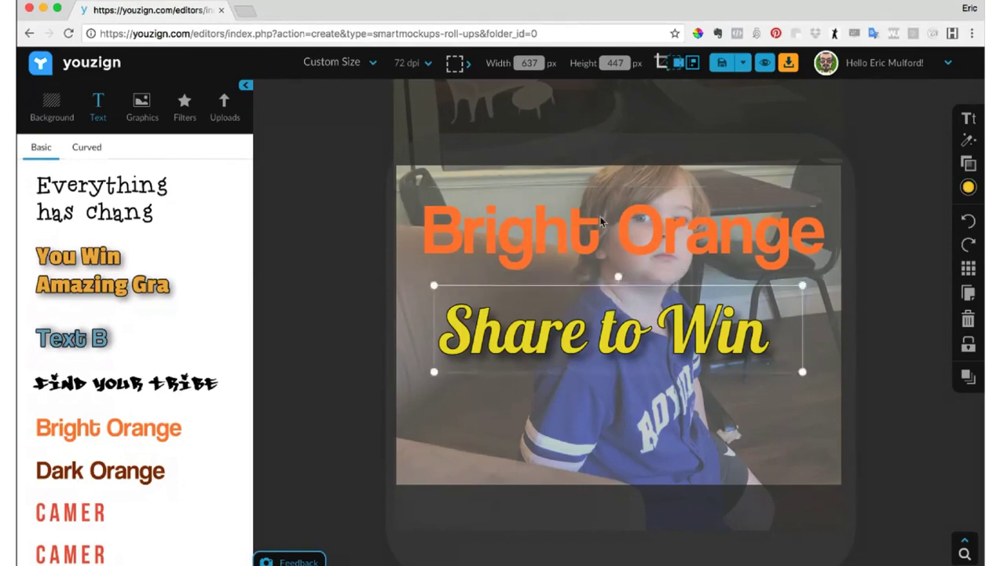
left_click(577, 223)
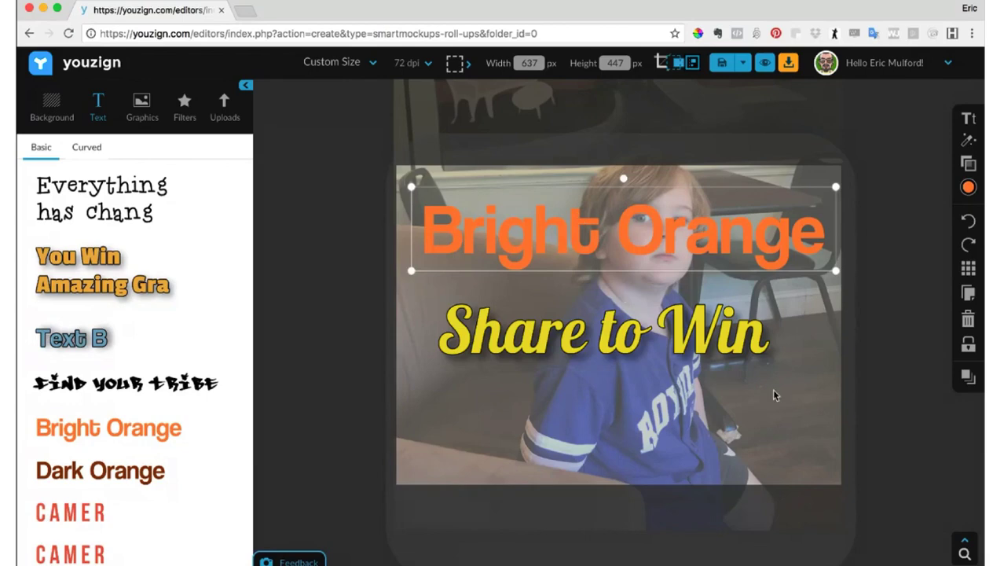
left_click(105, 481)
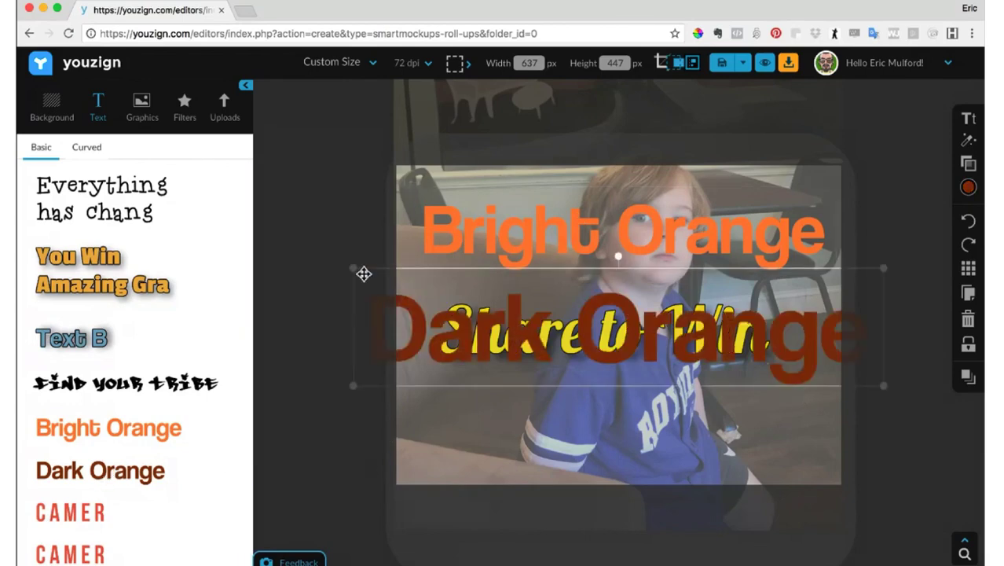
left_click_drag(349, 268, 504, 301)
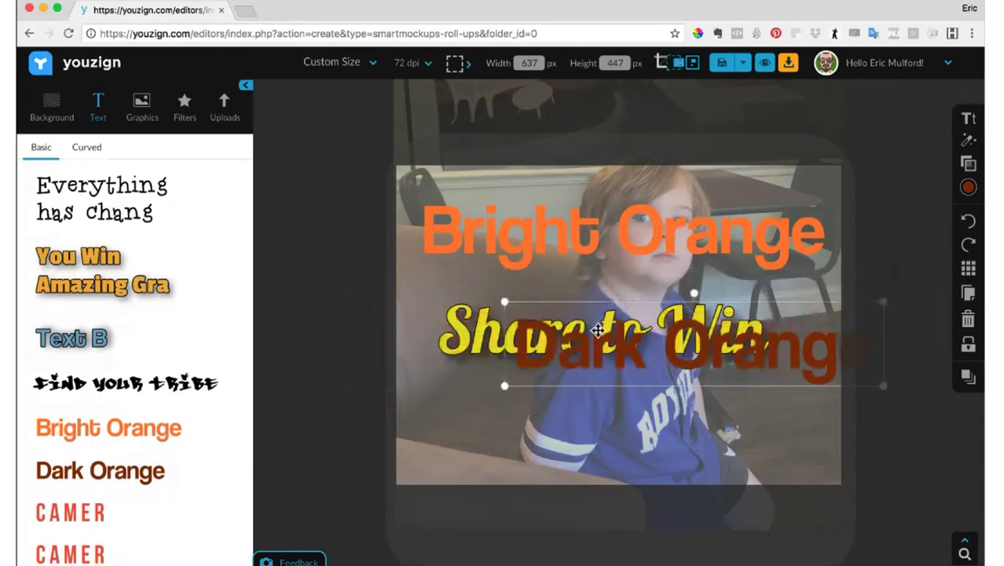
left_click_drag(598, 330, 617, 415)
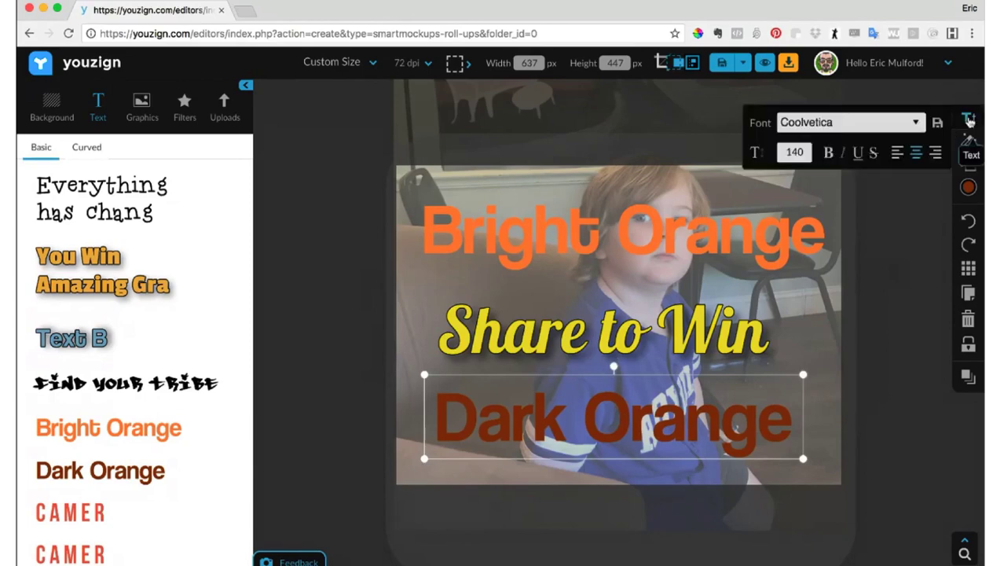
- View the font settings of the "Dark Orange" text, leaving the text deselected
left_click(966, 119)
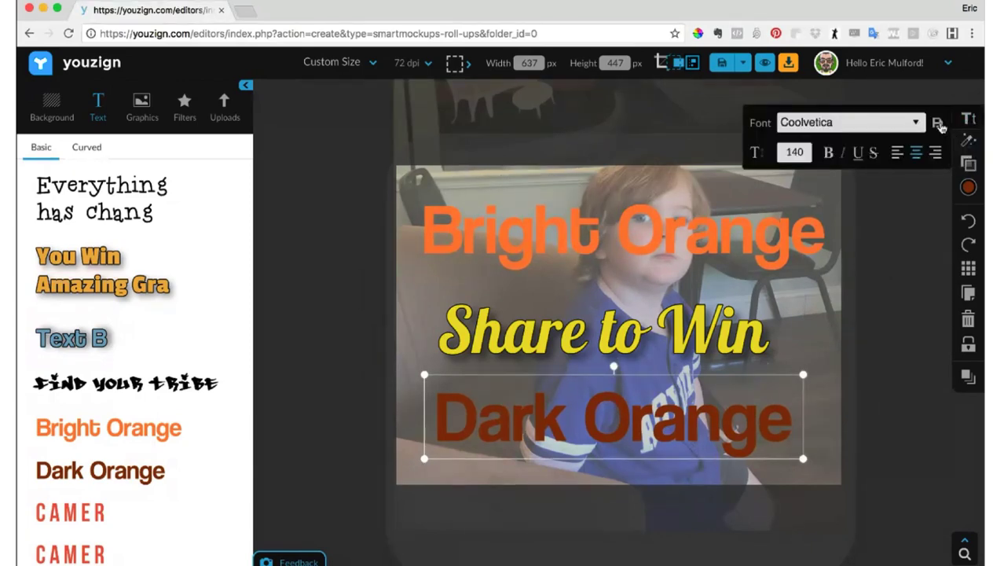
left_click(905, 249)
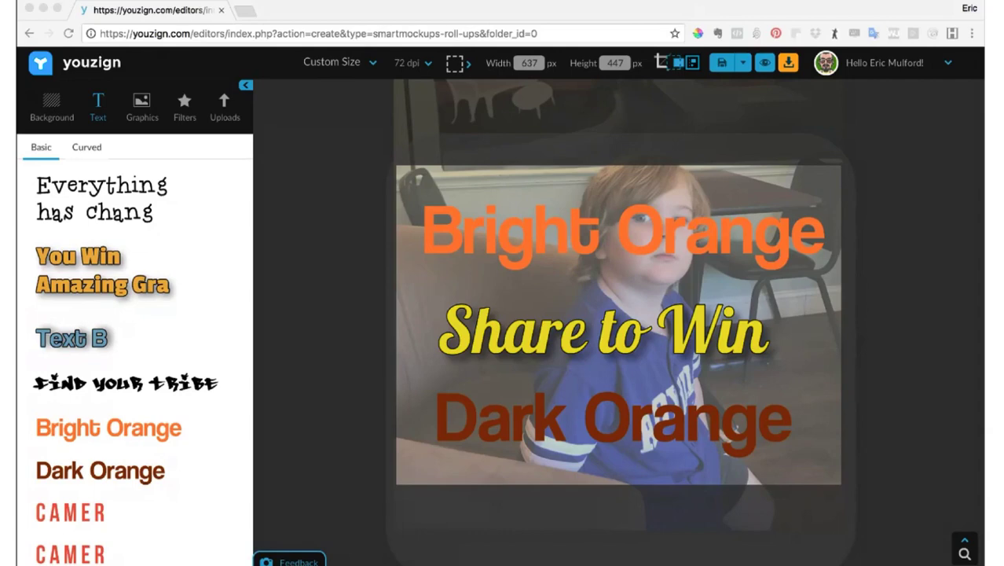
left_click(66, 142)
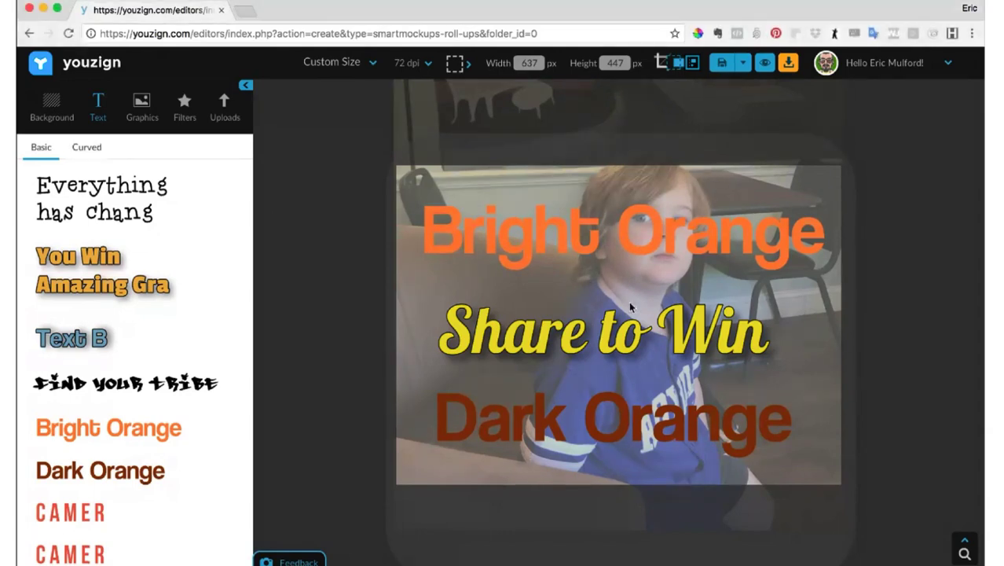
- Save the recently used light yellow as a custom colour, using the colour picker of the "Bright Orange" text
left_click(668, 227)
left_click(968, 166)
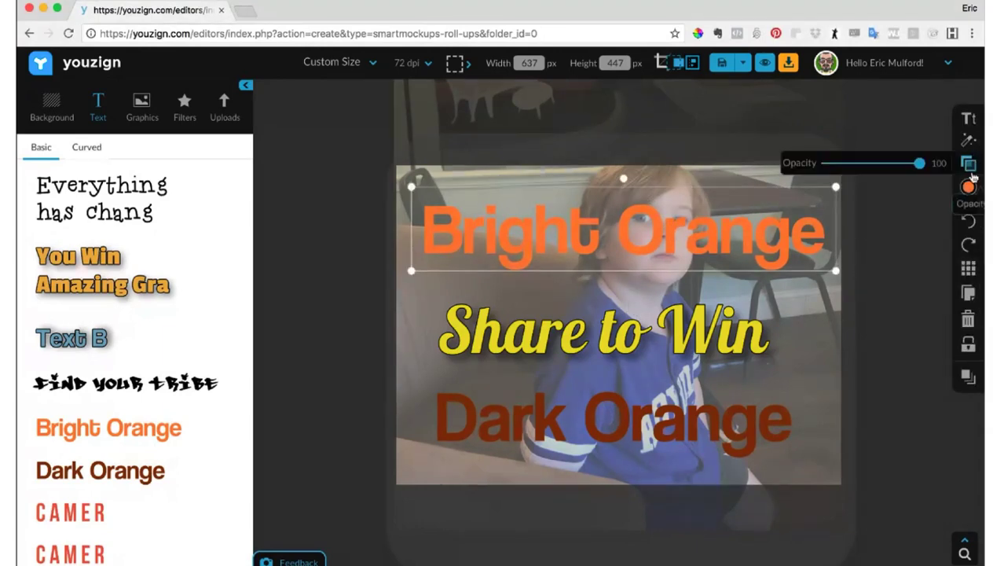
left_click(967, 190)
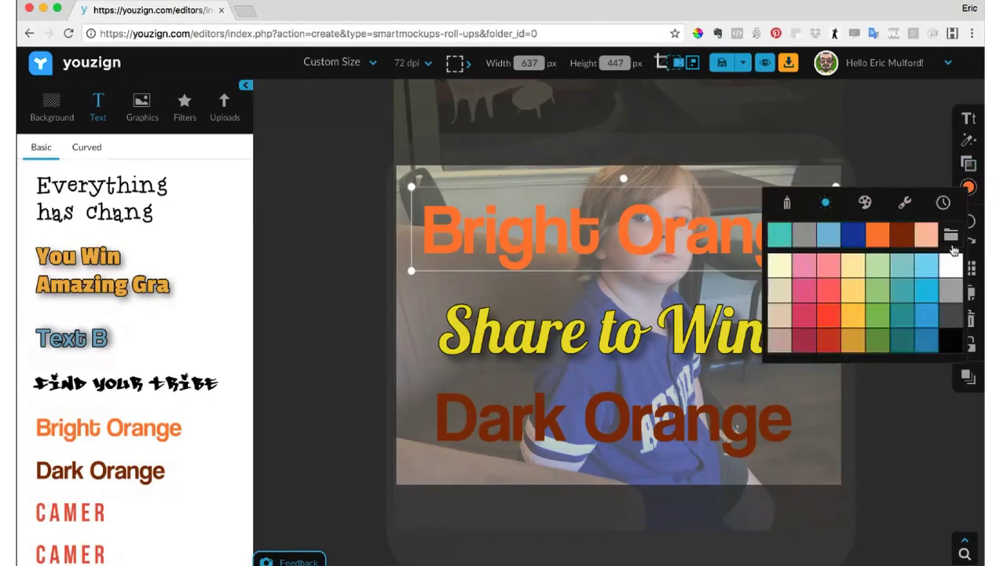
left_click(949, 238)
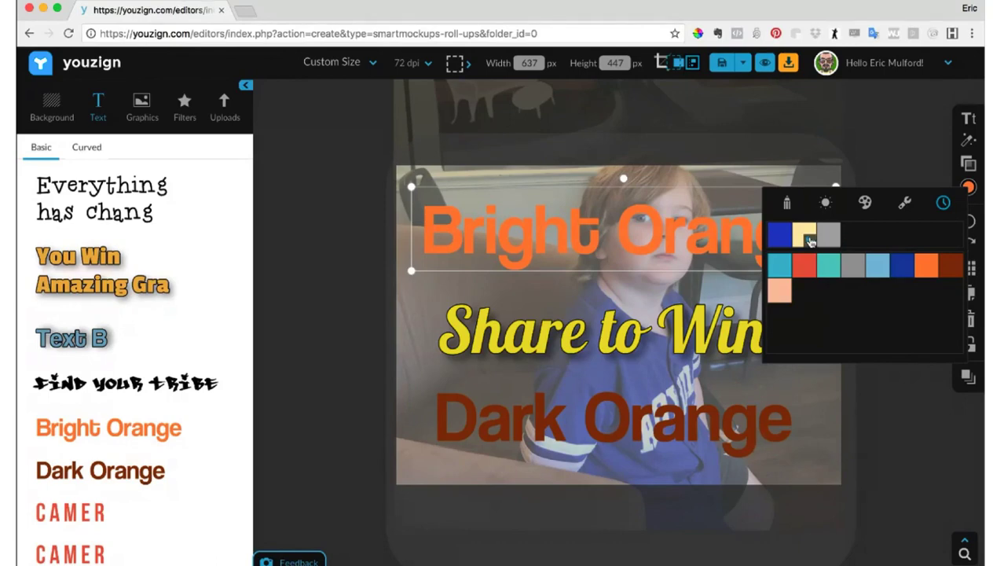
left_click(811, 241)
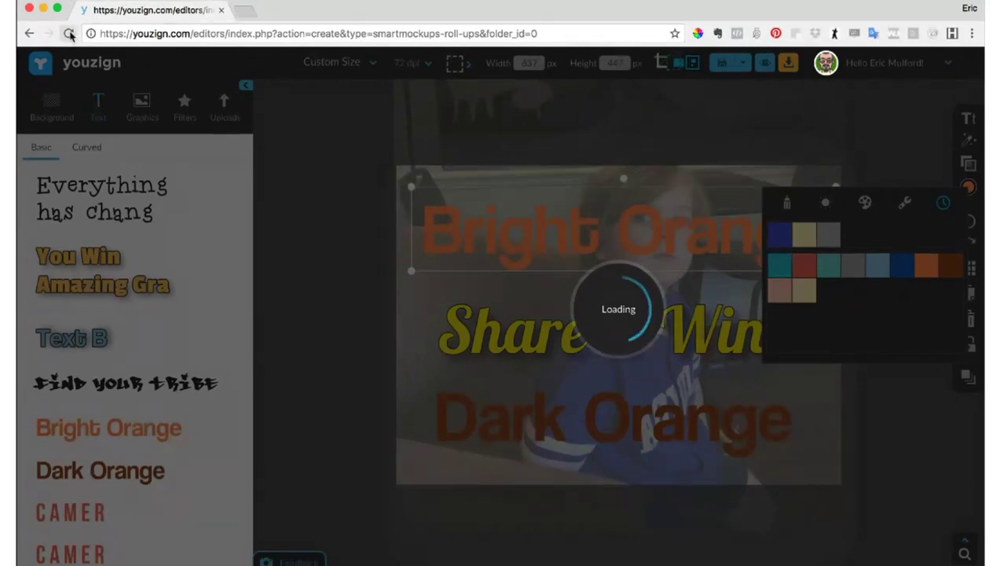
- Interrupt the editor's loading by reloading the page and stopping the reload, and dismiss the error dialog
left_click(69, 34)
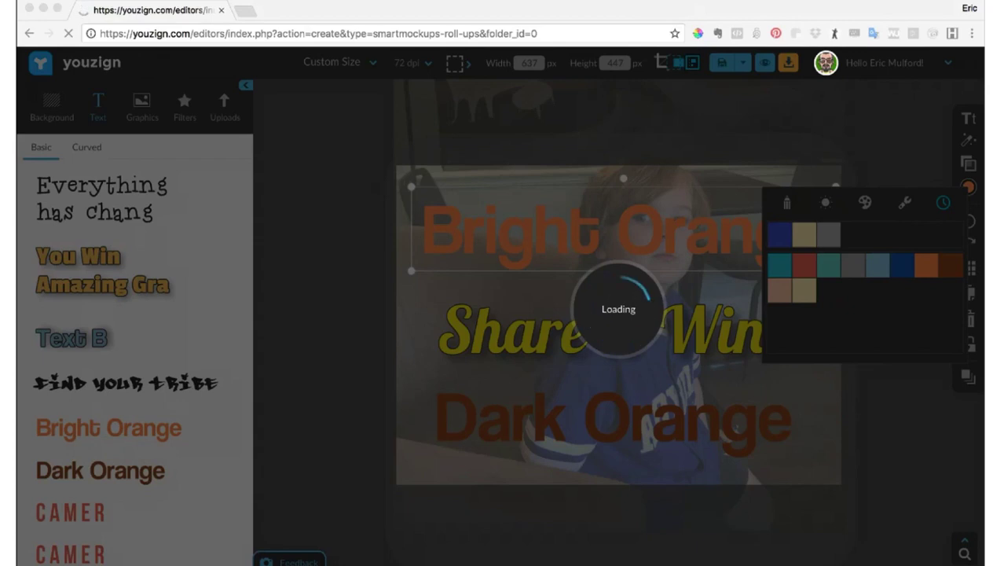
left_click(88, 89)
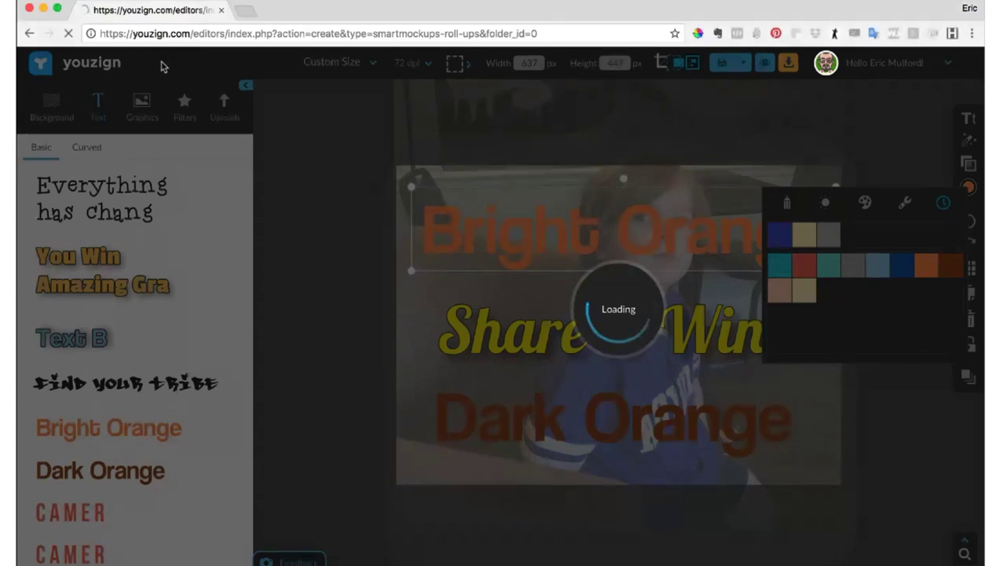
left_click(69, 33)
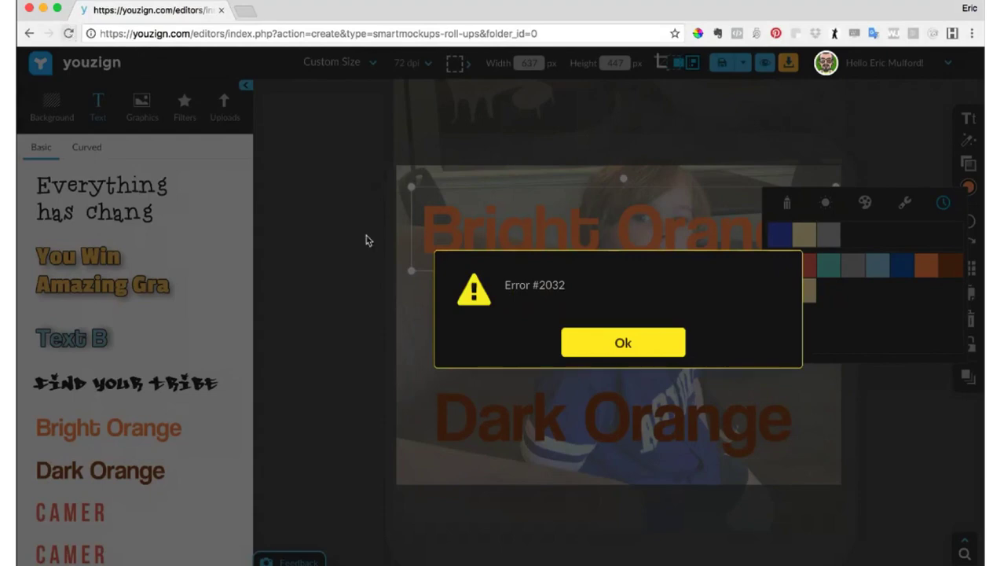
left_click(646, 343)
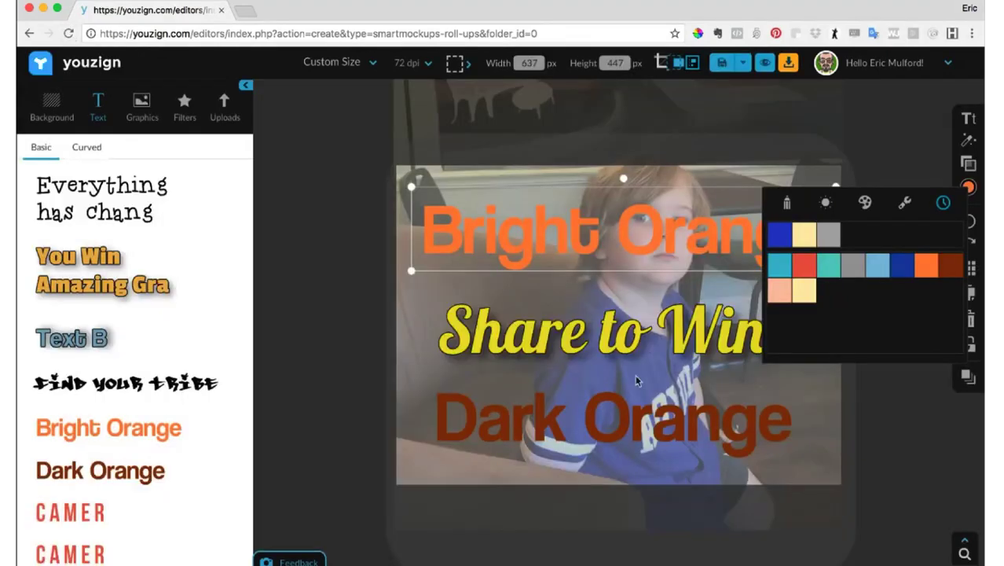
- Close the colour picker and delete the "Bright Orange", "Share to Win" and "Dark Orange" texts from the photo
left_click(938, 145)
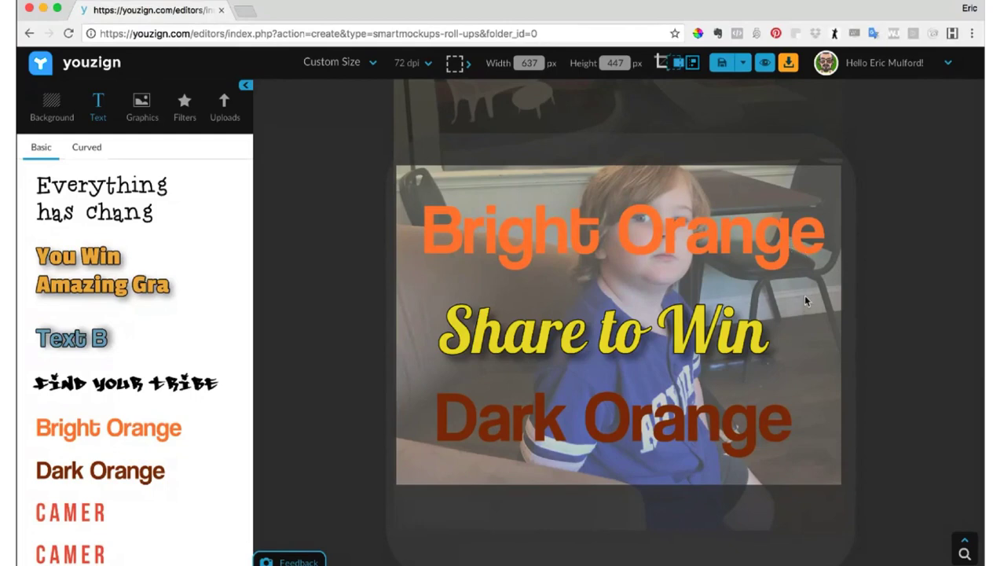
left_click(722, 247)
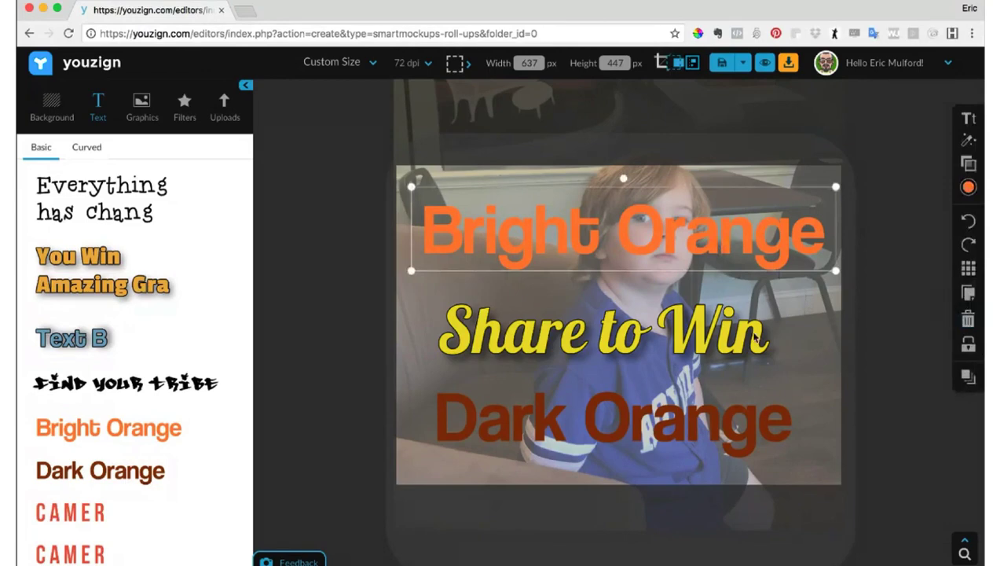
left_click(967, 318)
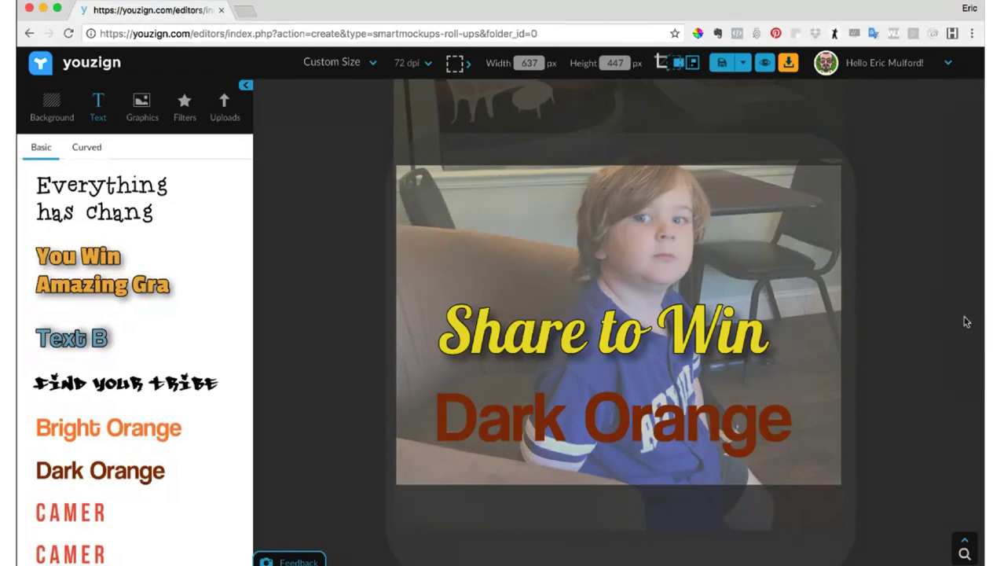
left_click(774, 342)
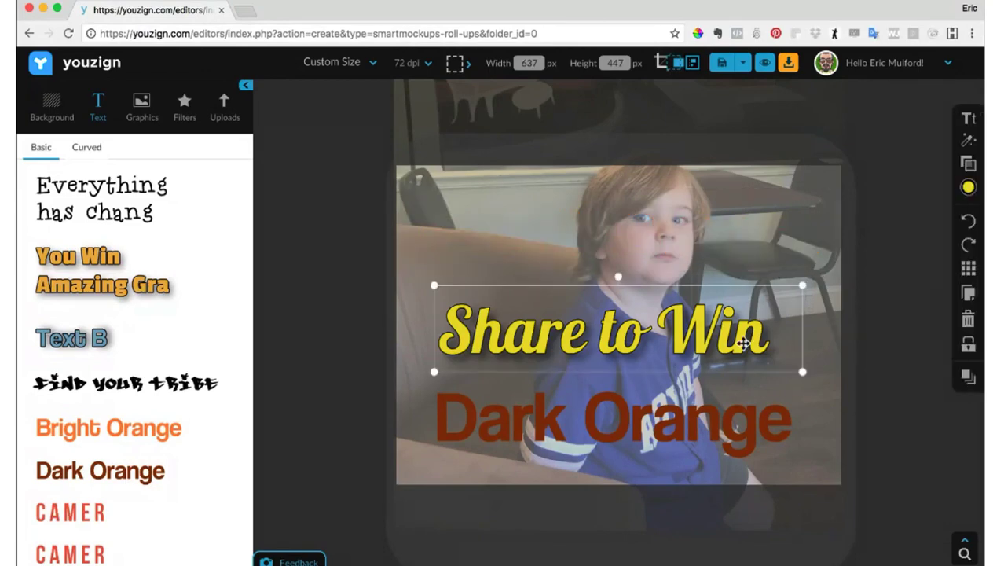
left_click(967, 319)
left_click(758, 425)
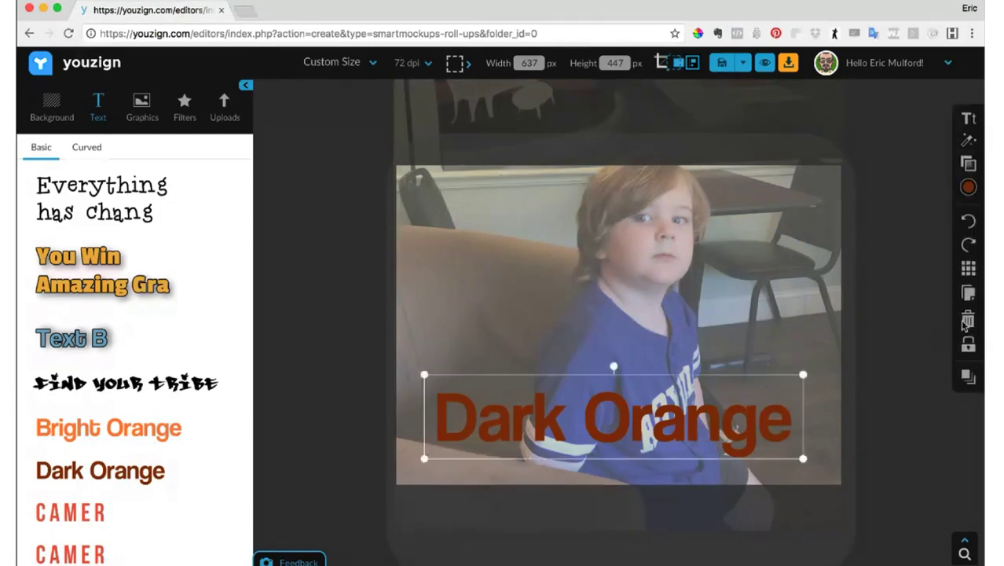
left_click(968, 319)
- Tint the transparent overlay on the photo with the saved light yellow and lower its opacity to 27
left_click(695, 319)
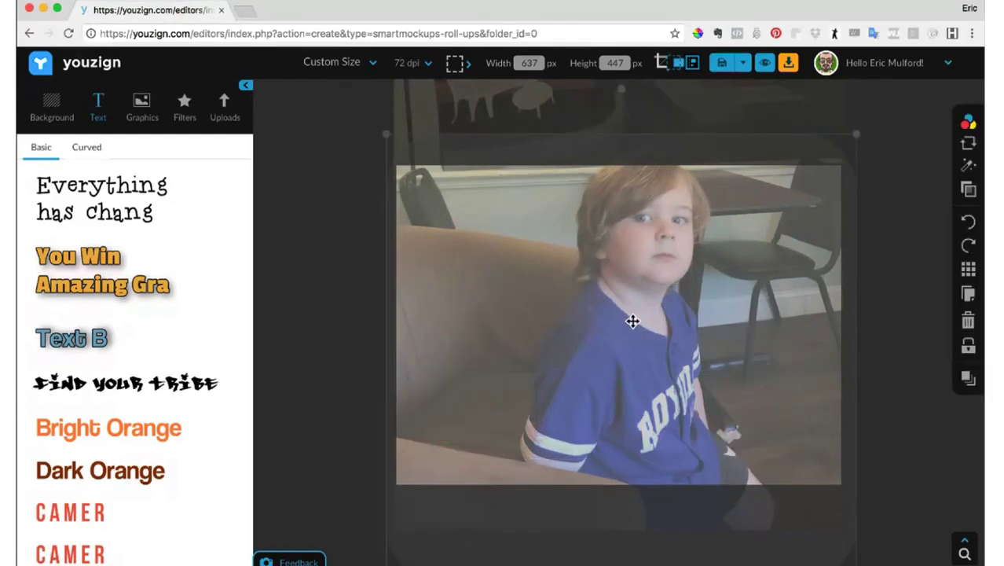
mouse_move(633, 321)
left_mouse_down()
mouse_move(723, 346)
mouse_move(619, 325)
mouse_move(626, 322)
left_mouse_up()
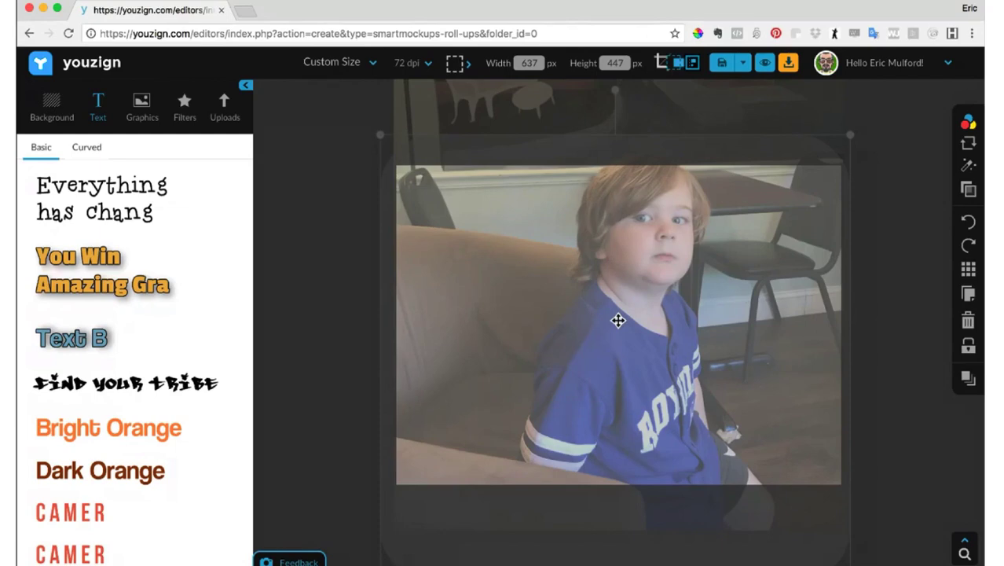
left_click(936, 121)
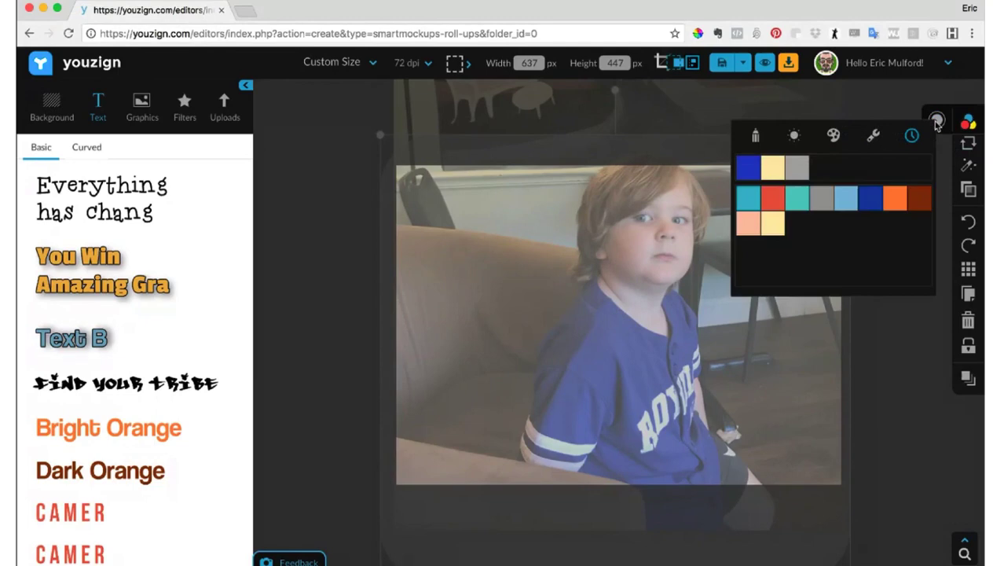
left_click(770, 164)
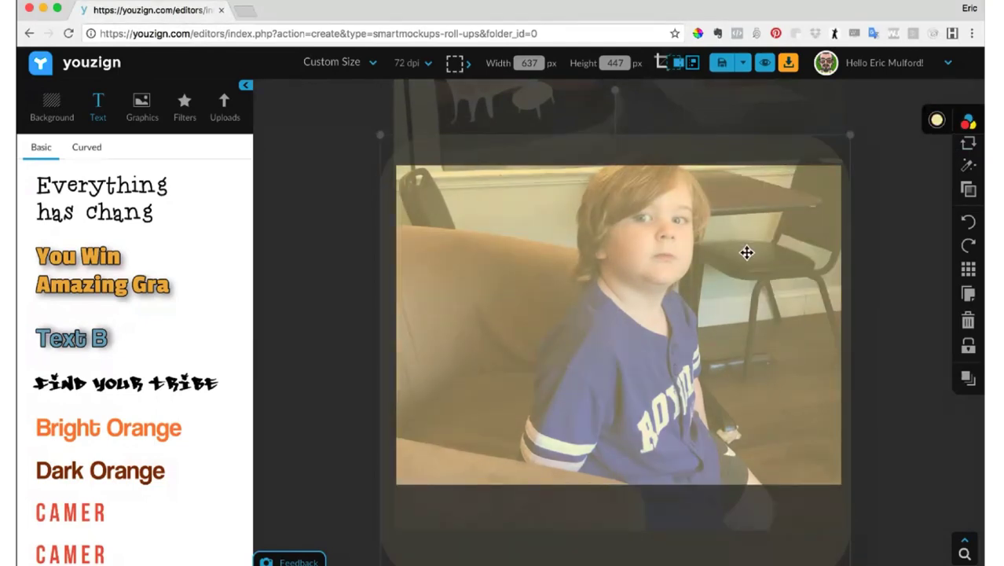
left_click(965, 190)
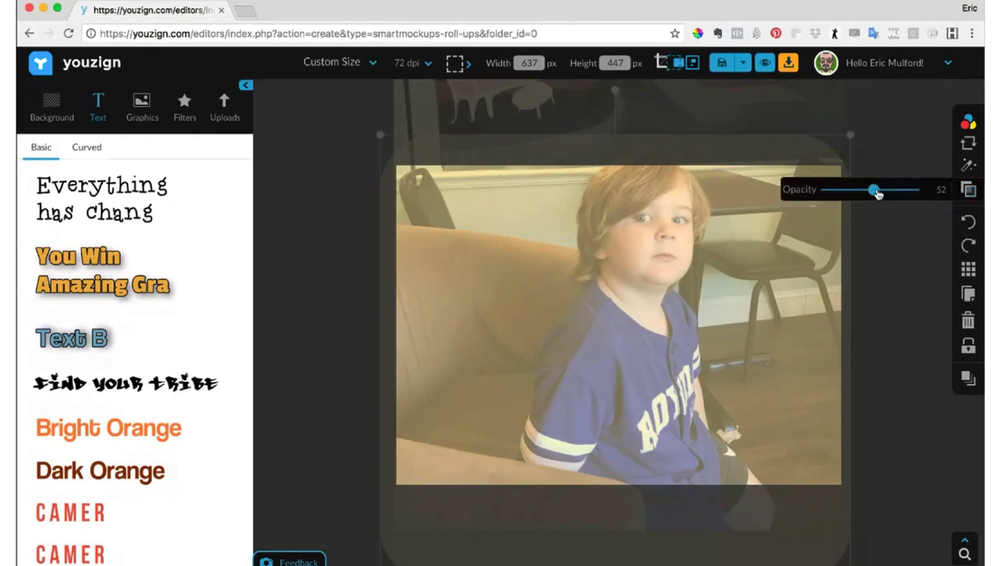
left_click_drag(874, 194, 853, 198)
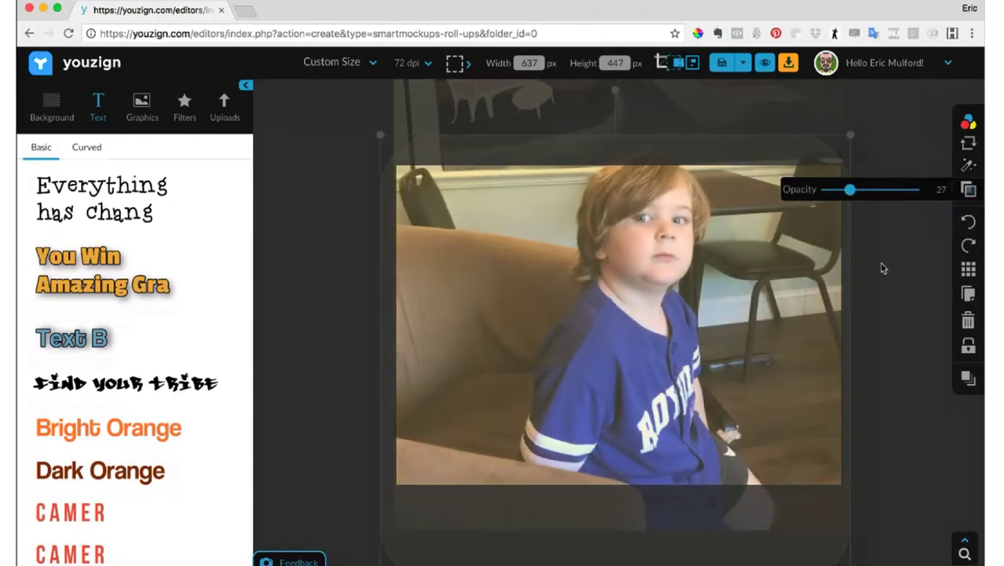
- Recolour the photo overlay with the saved dark blue, lower its opacity to 10 and deselect it
left_click(966, 122)
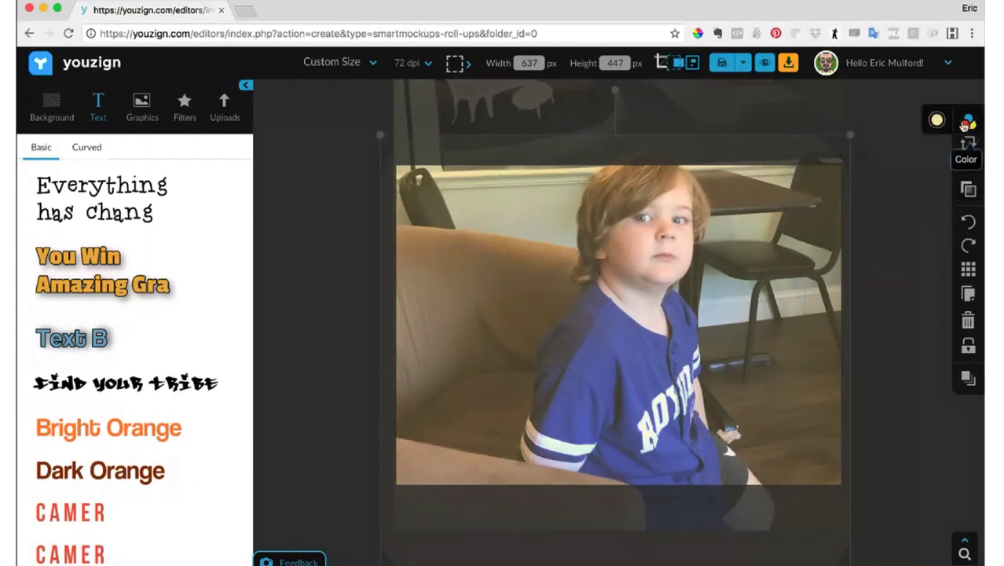
left_click(936, 120)
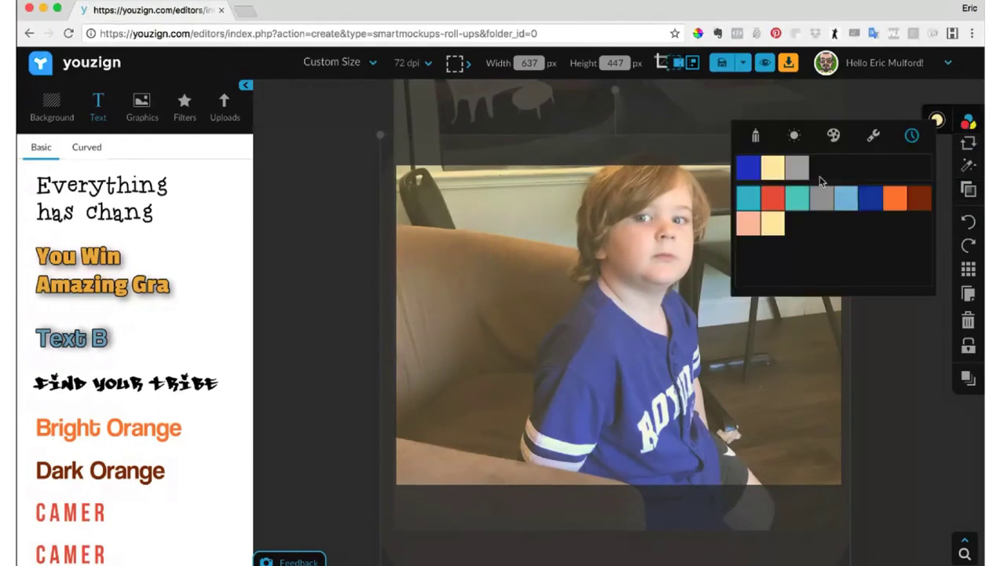
left_click(740, 168)
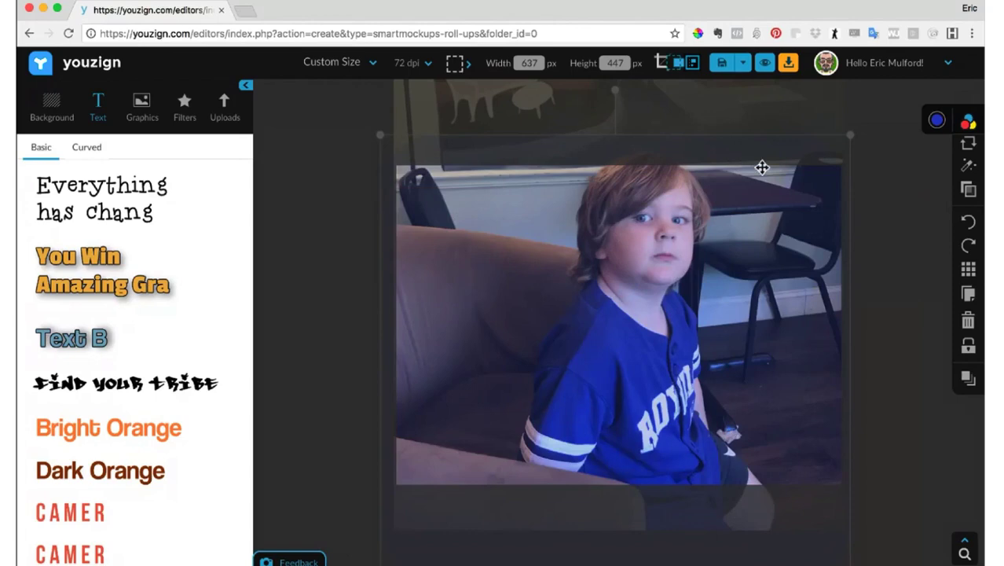
left_click(963, 192)
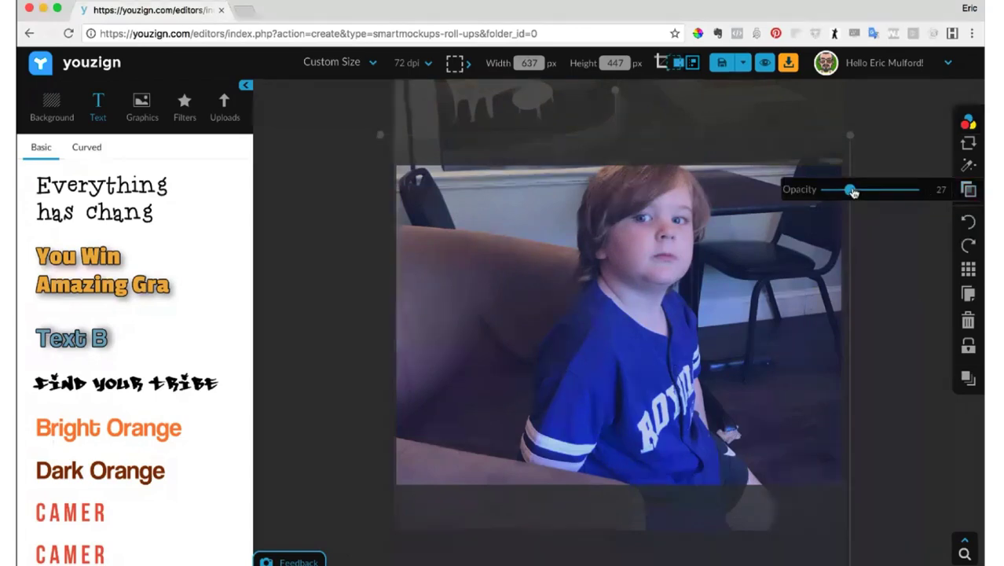
left_click_drag(845, 194, 838, 194)
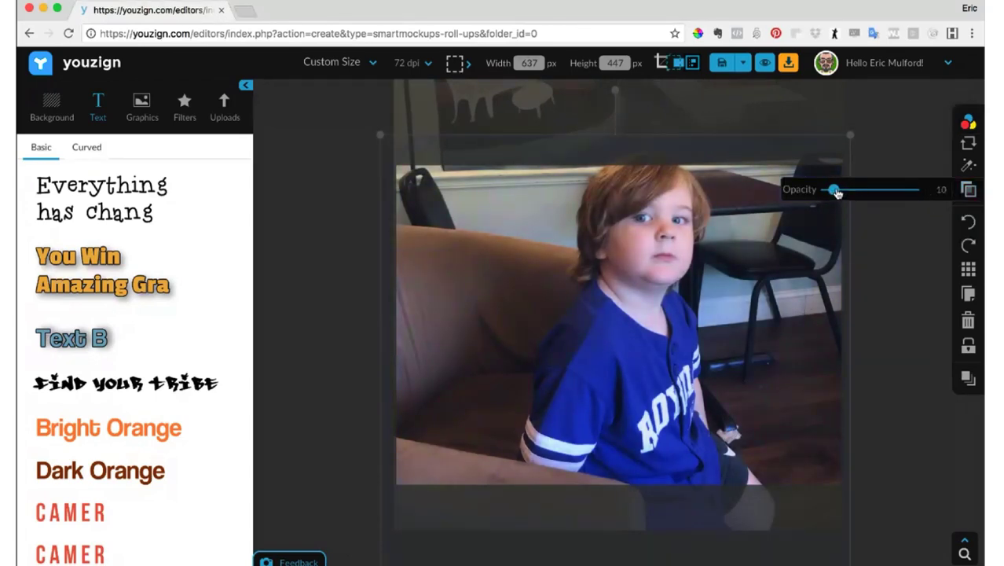
left_click(898, 244)
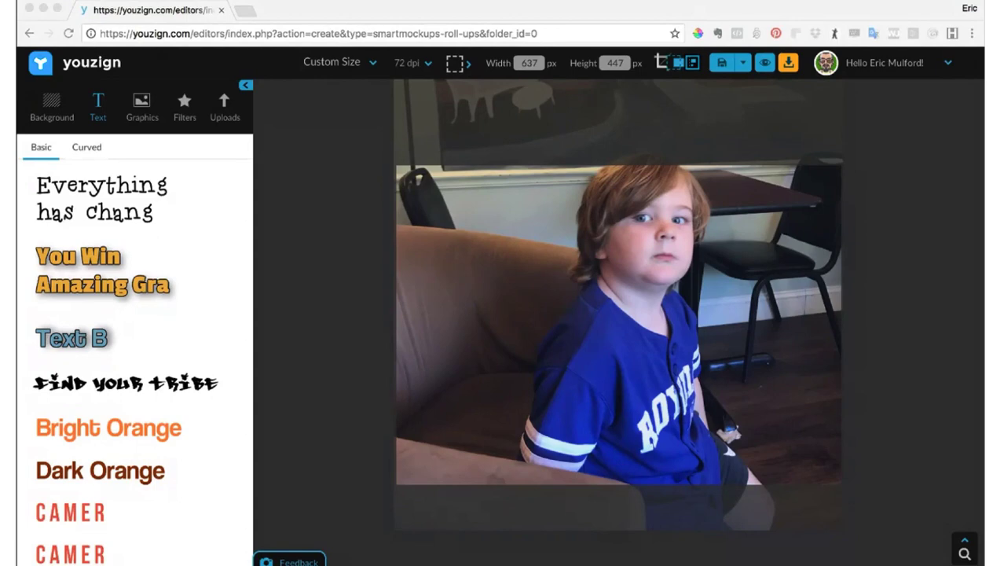
- Nudge the overlay slightly, insert the saved "Find Your Tribe" text style and move it down onto the boy's shirt
left_click(83, 73)
left_click(676, 279)
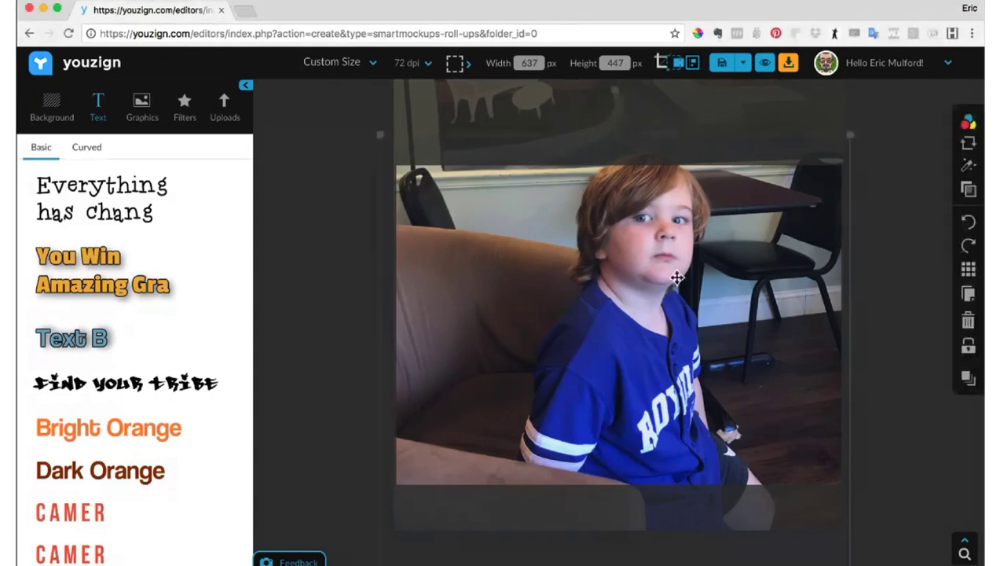
mouse_move(676, 278)
left_mouse_down()
mouse_move(813, 287)
mouse_move(673, 274)
left_mouse_up()
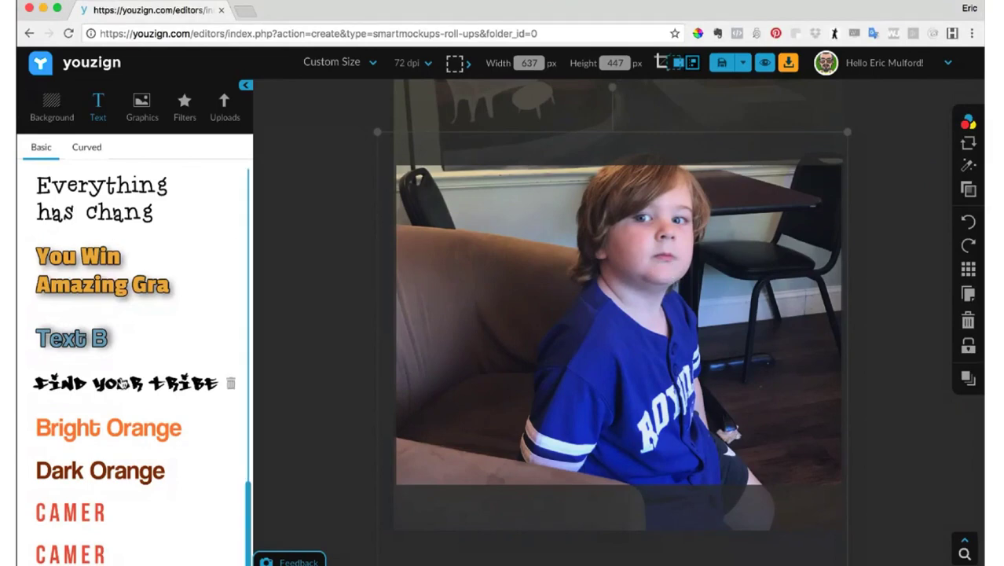
left_click(122, 383)
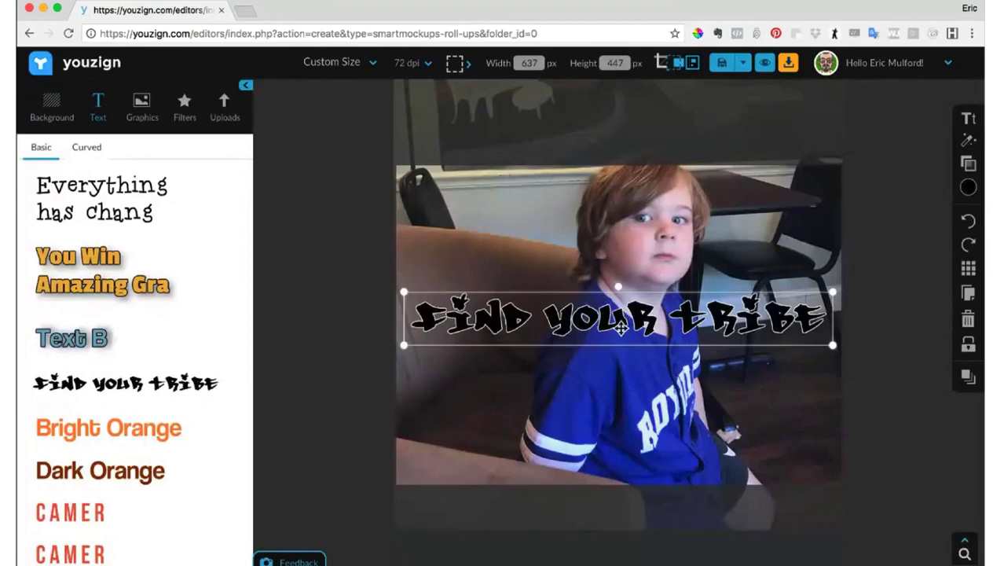
left_click_drag(621, 327, 620, 357)
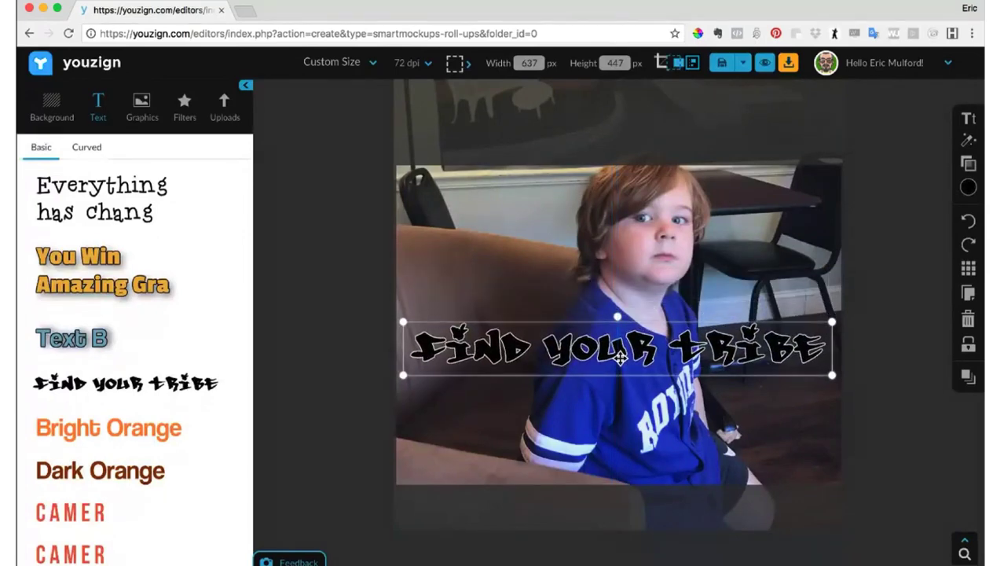
- Look through the saved text styles and view the font settings of the "Find Your Tribe" text
scroll(139, 453, "up", 3)
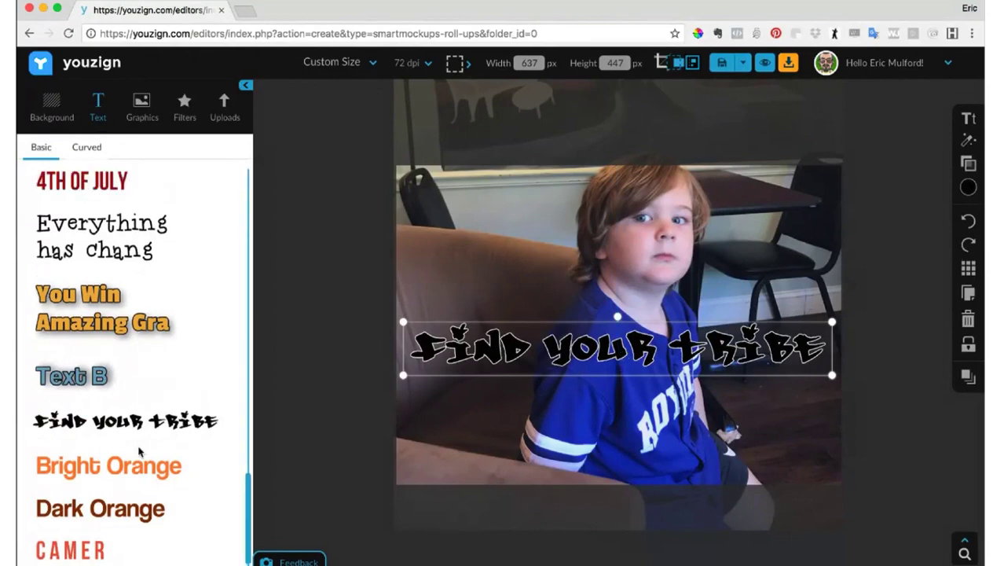
scroll(139, 454, "up", 1)
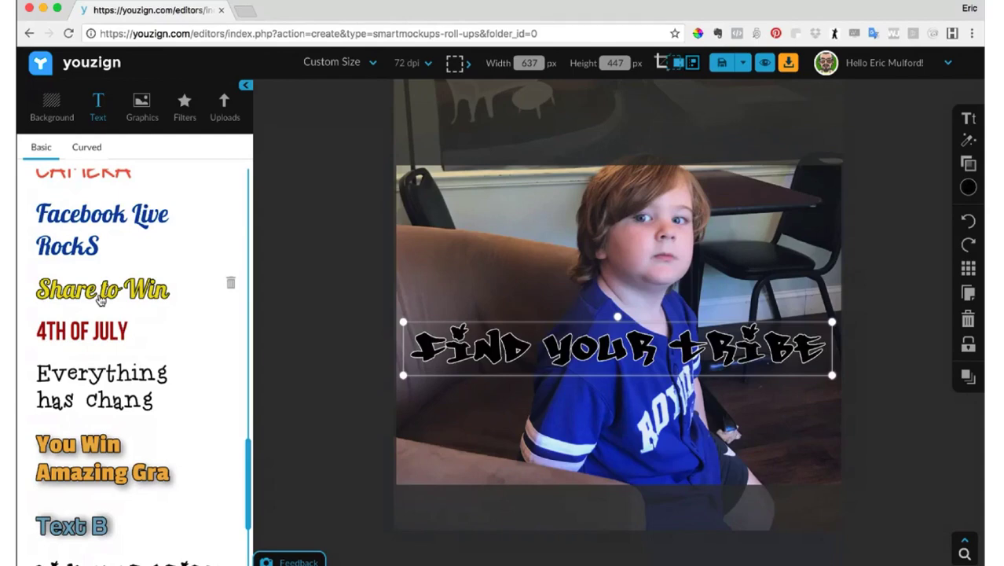
left_click(969, 118)
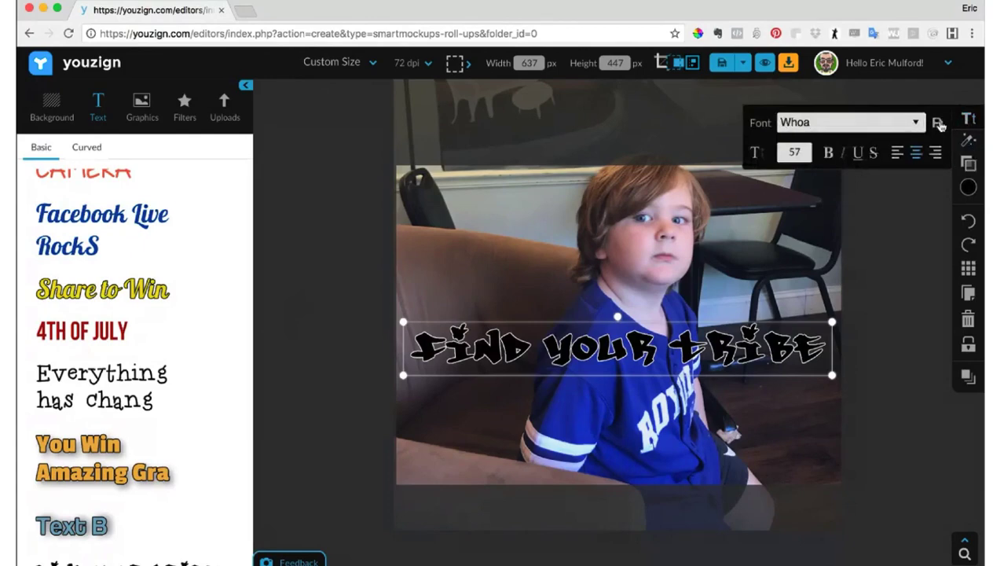
- Try the No Fill border option on the "Find Your Tribe" text, restore the fill and view its opacity setting
left_click(963, 142)
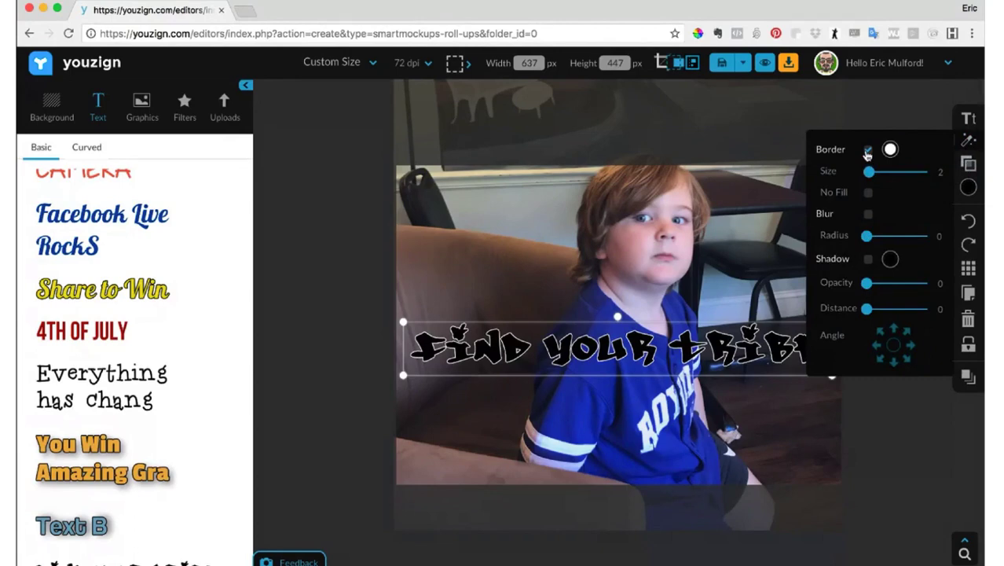
left_click(868, 194)
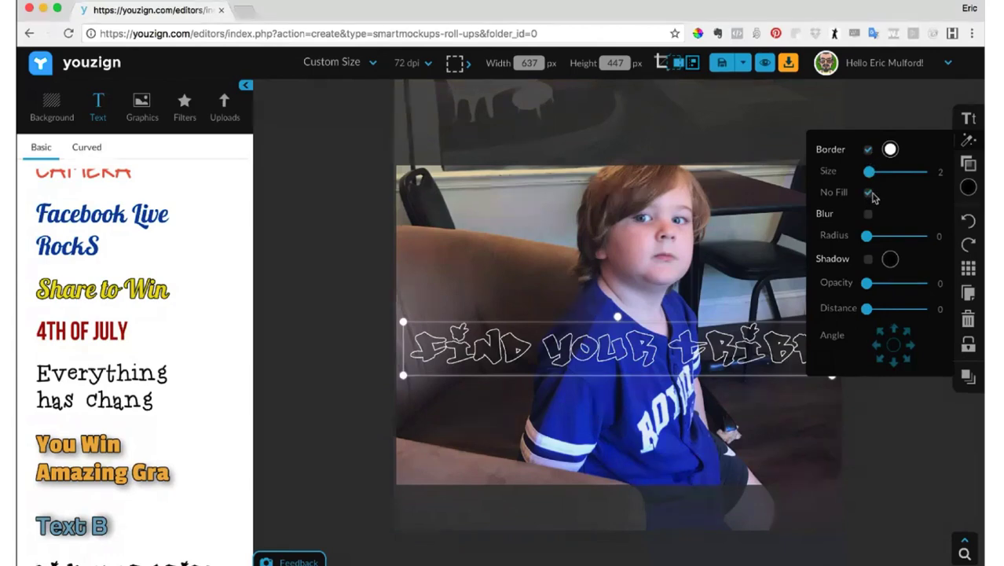
left_click(869, 194)
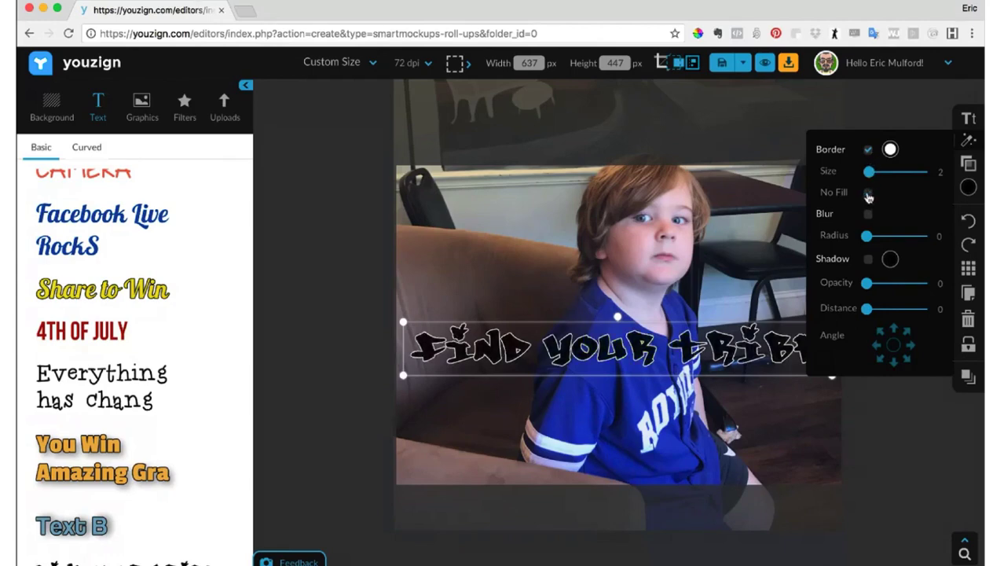
left_click(968, 165)
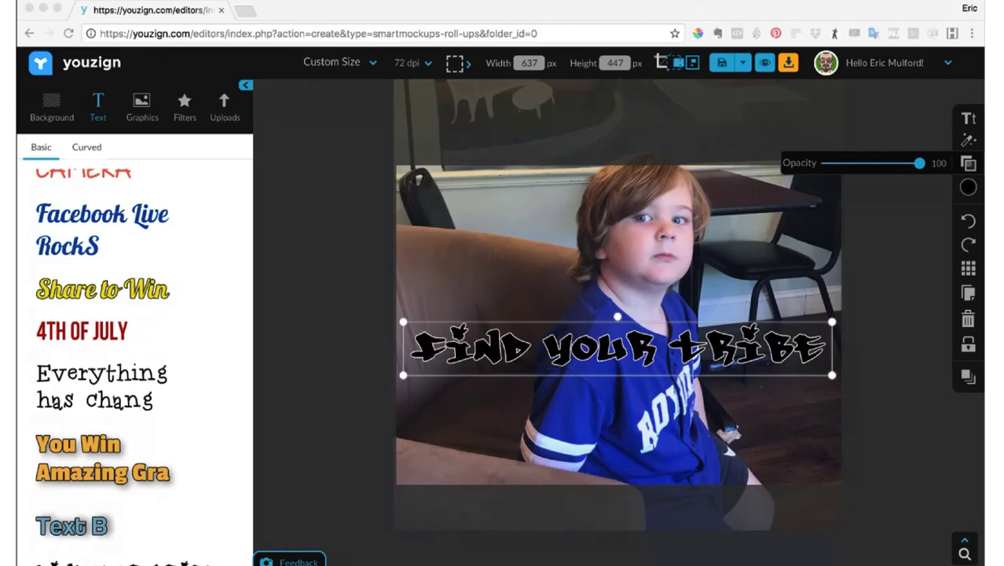
left_click(99, 181)
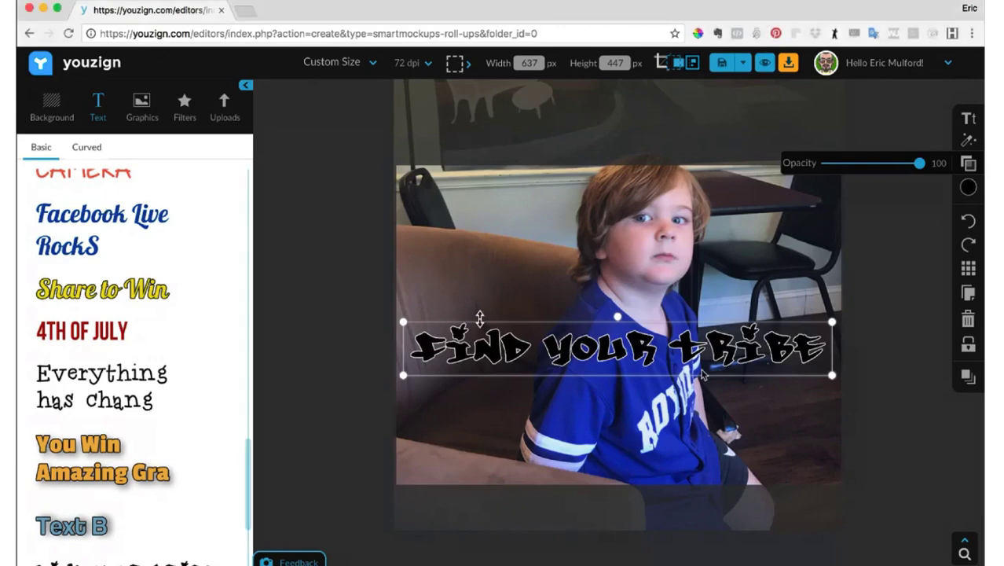
- Turn on No Fill for the "Find Your Tribe" text and reposition the outlined text across the boy's collar
left_click_drag(707, 343, 706, 342)
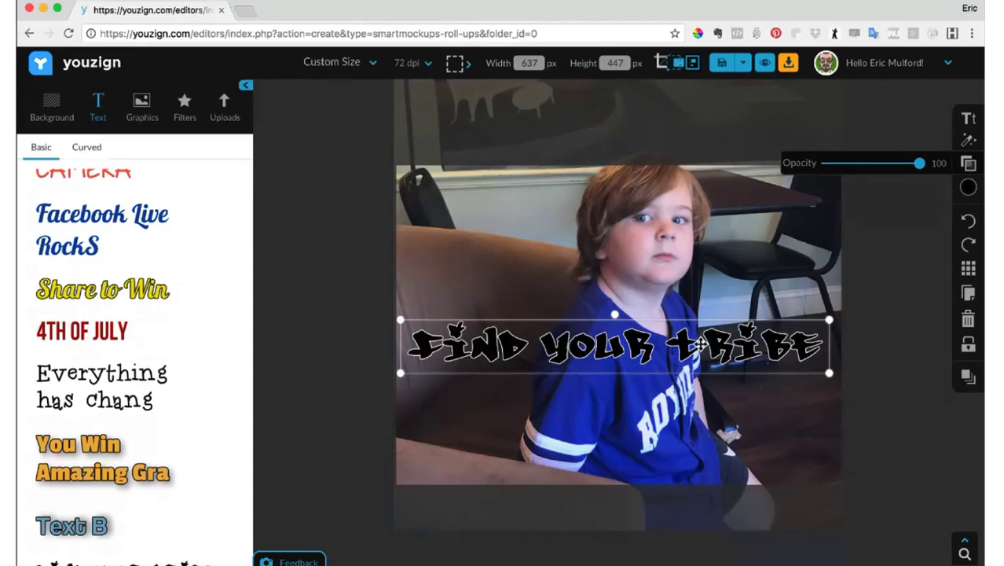
mouse_move(699, 339)
left_mouse_down()
mouse_move(691, 322)
mouse_move(707, 341)
left_mouse_up()
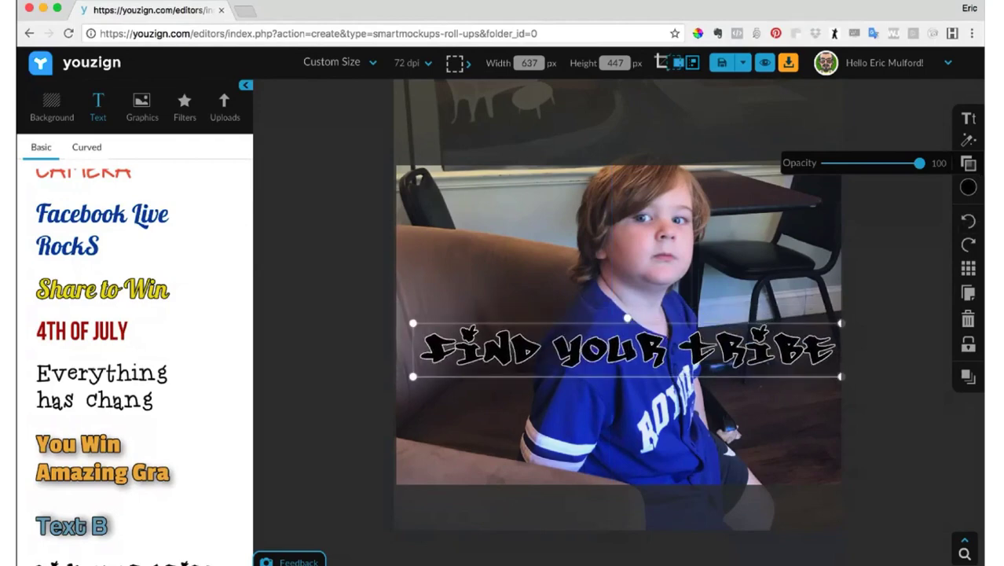
left_click(967, 140)
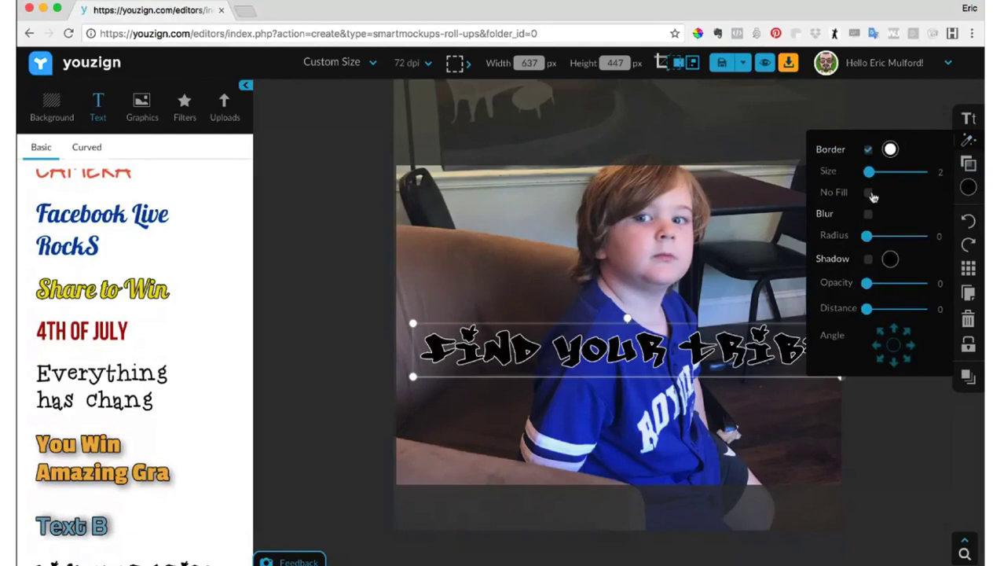
left_click(869, 193)
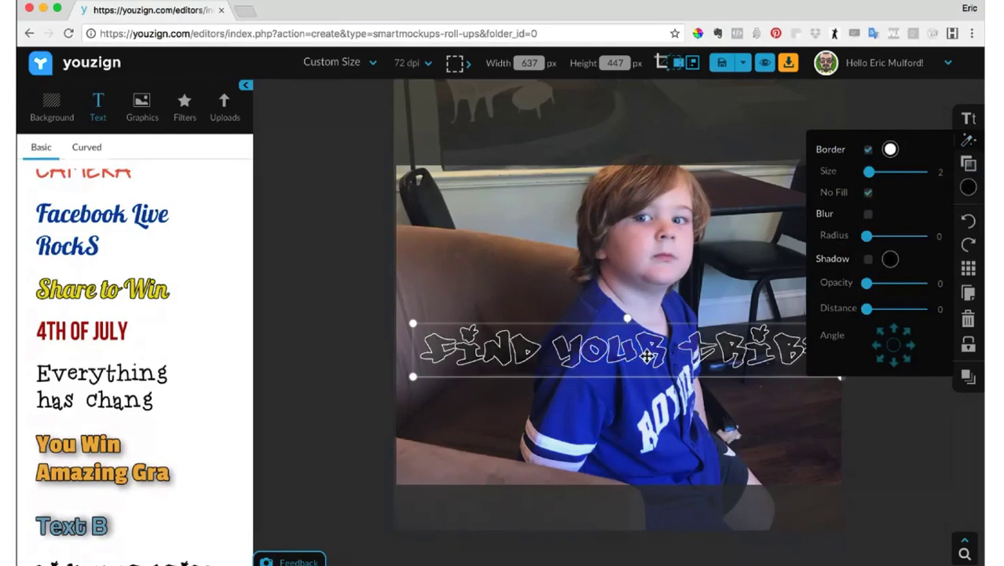
left_click_drag(646, 356, 639, 397)
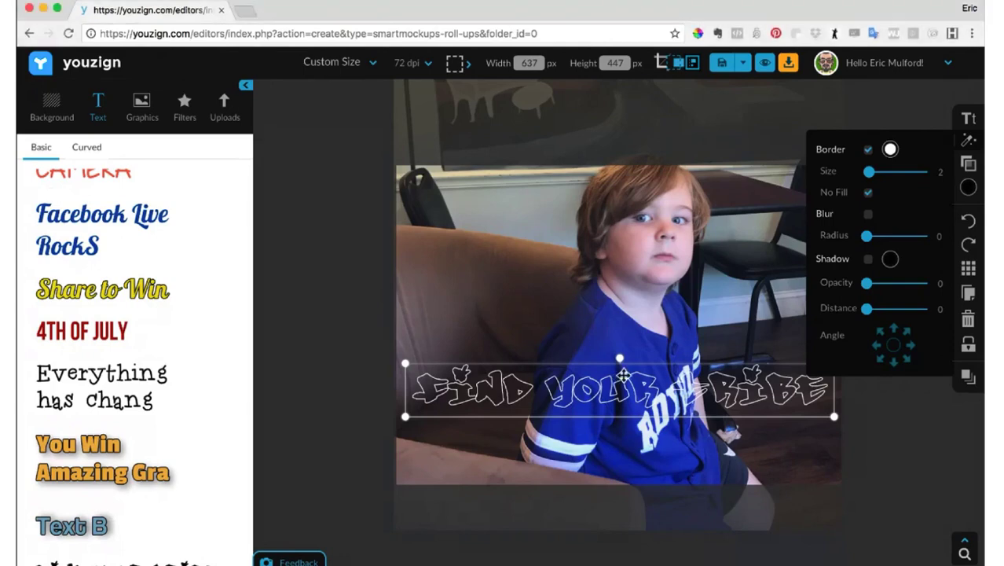
left_click_drag(622, 375, 630, 305)
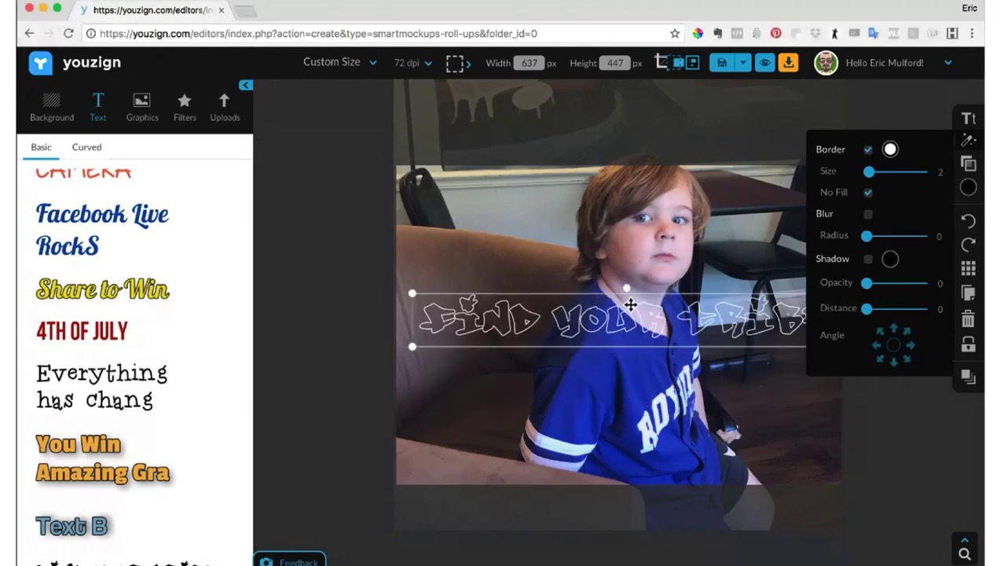
- Restore the fill of the "Find Your Tribe" text and move it down across the boy's lower shirt
left_click(869, 194)
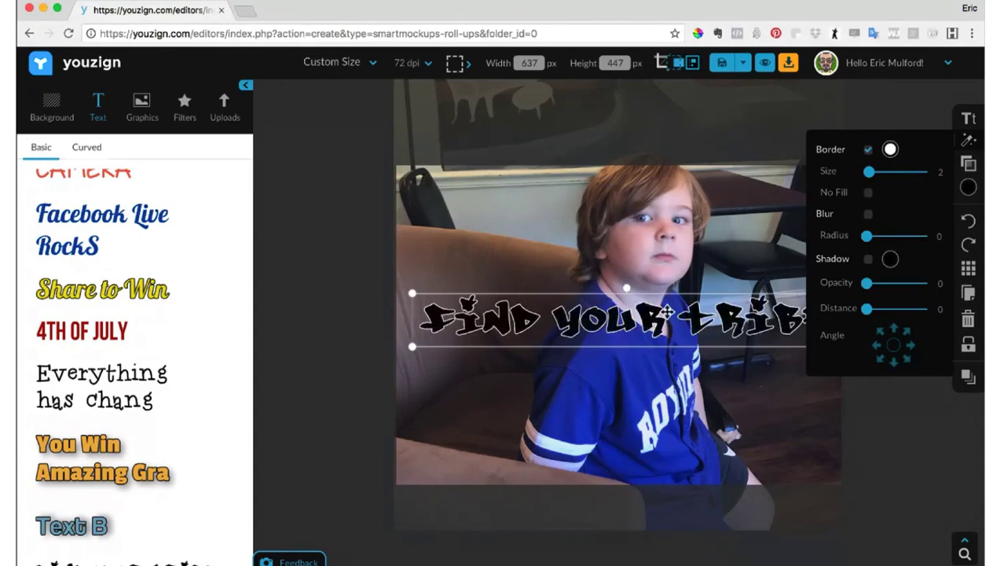
left_click_drag(624, 314, 618, 403)
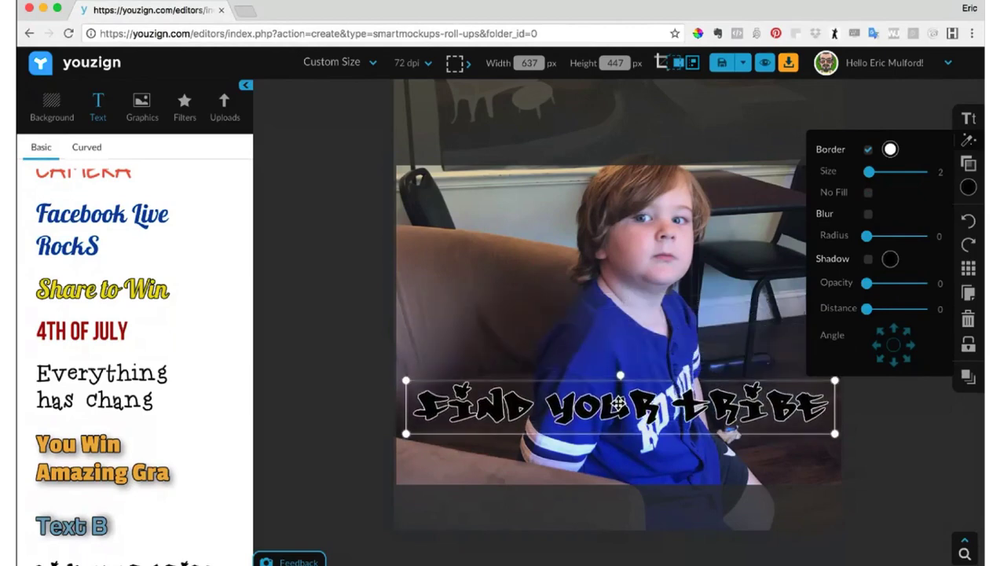
- Delete the transparent overlay covering the boy's photo
left_click(642, 237)
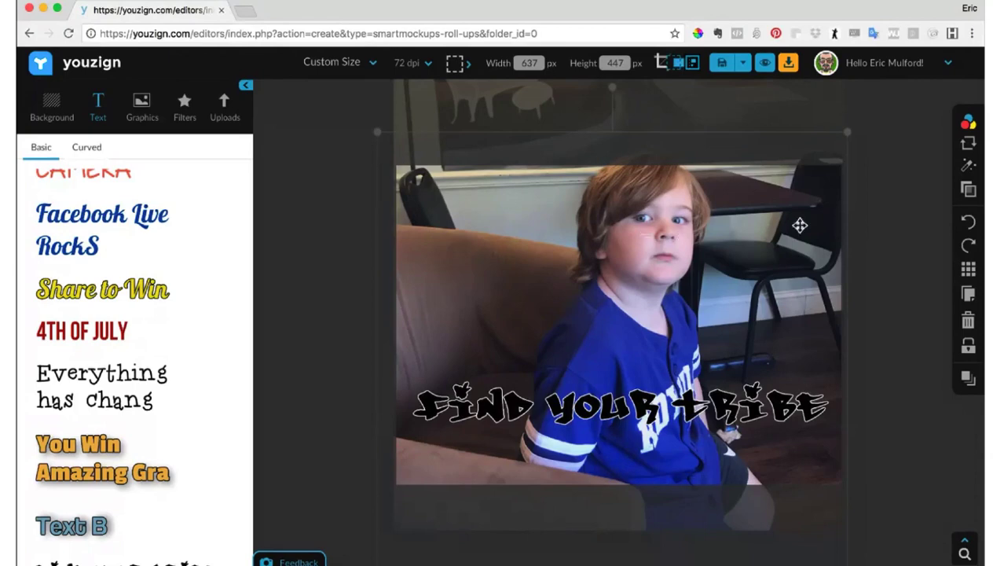
left_click(967, 321)
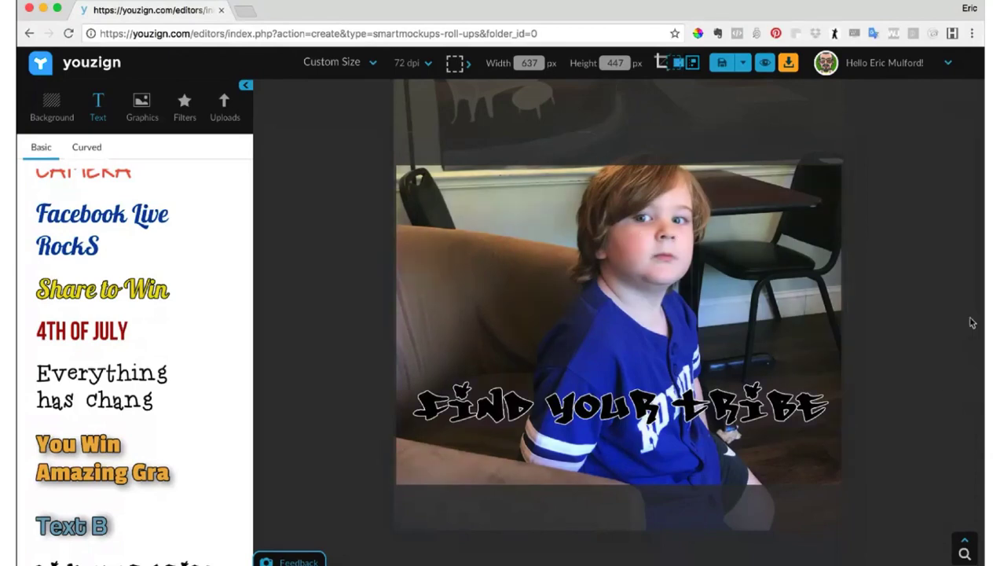
left_click(690, 315)
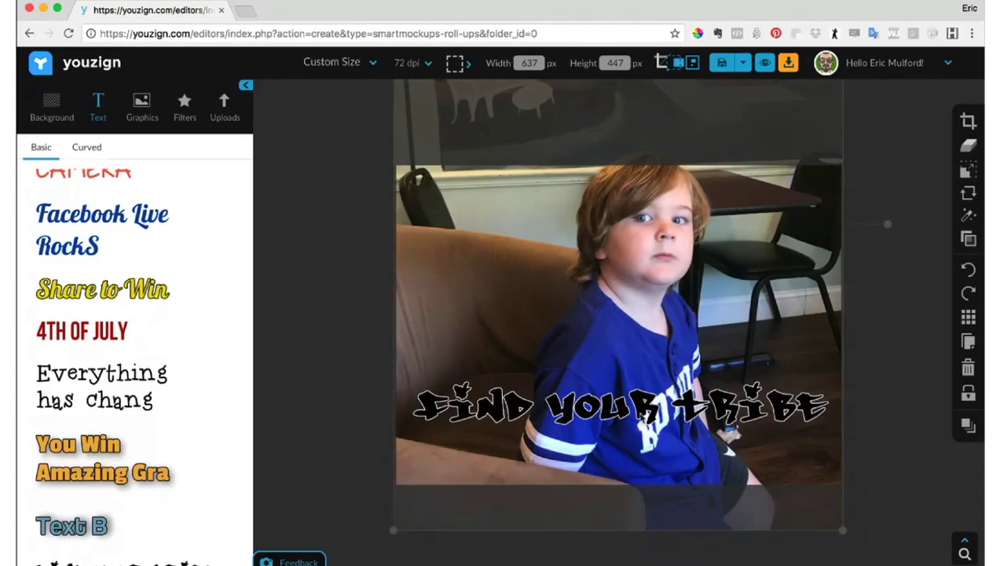
- Recolour the "Find Your Tribe" text with the saved orange and move it up to the boy's neck
left_click(642, 417)
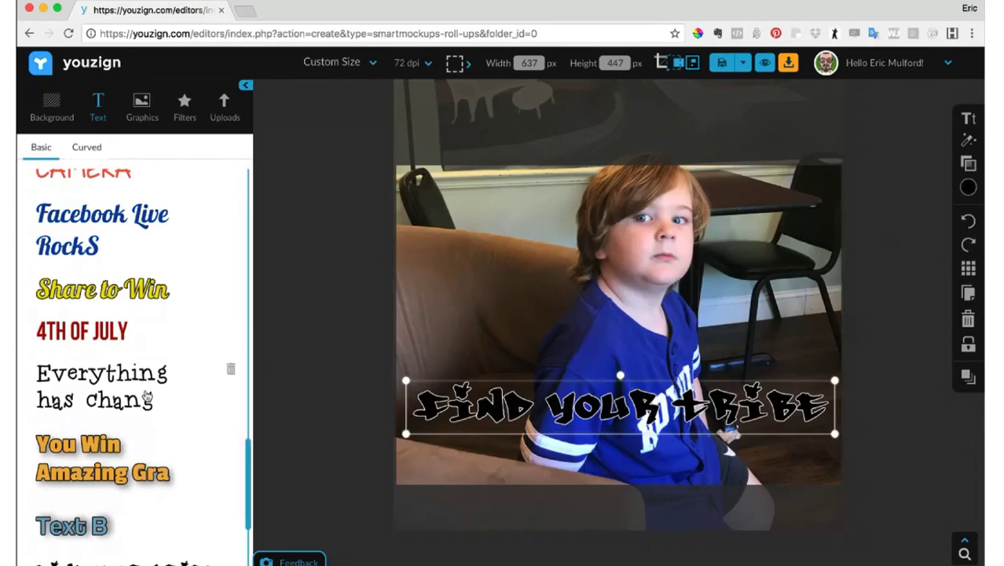
scroll(146, 400, "down", 2)
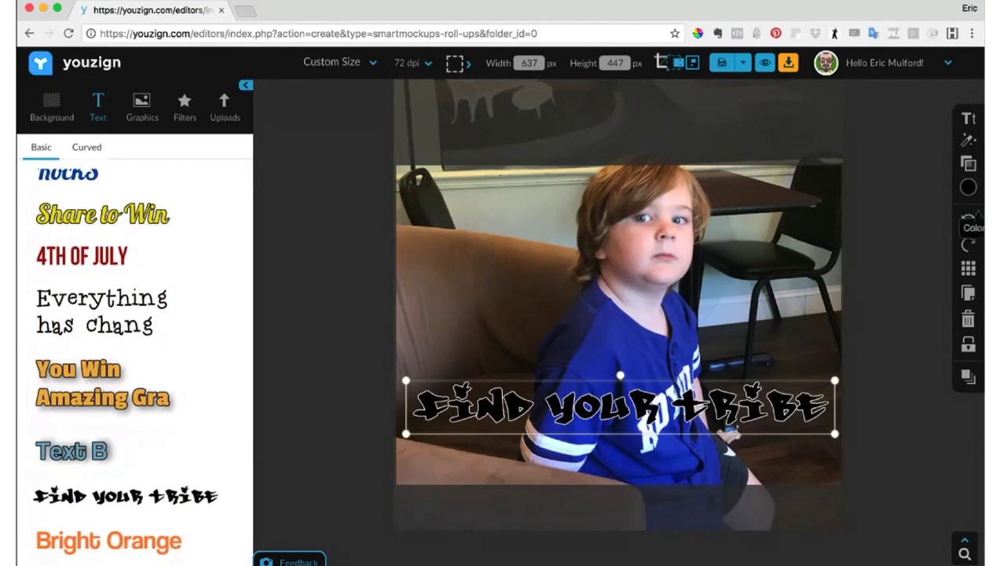
left_click(968, 189)
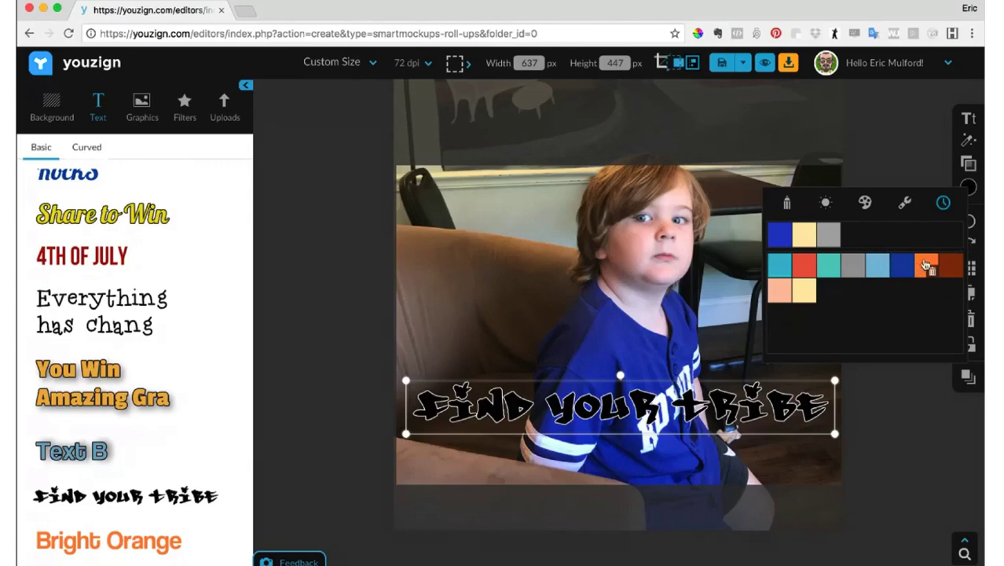
left_click(926, 266)
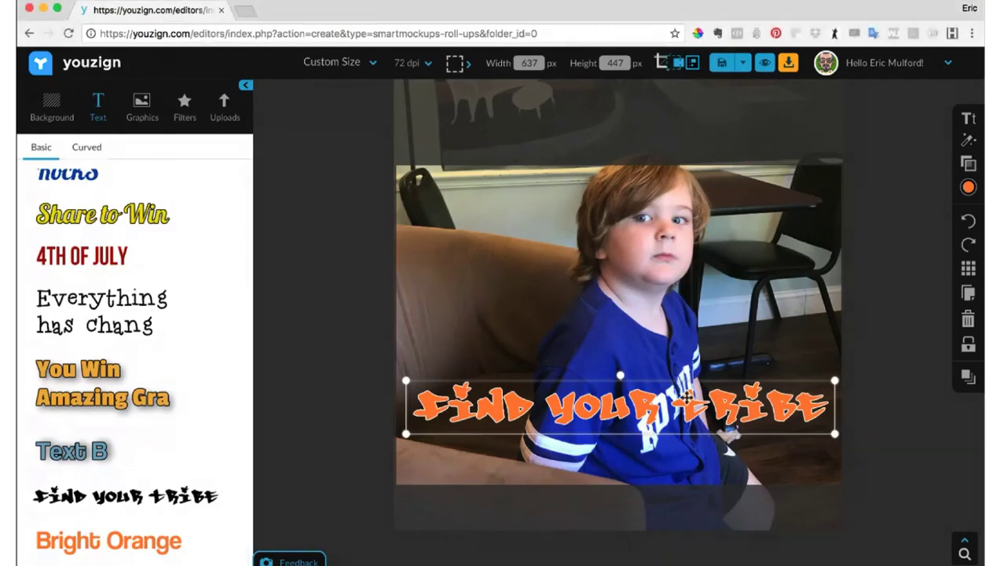
left_click_drag(685, 399, 684, 281)
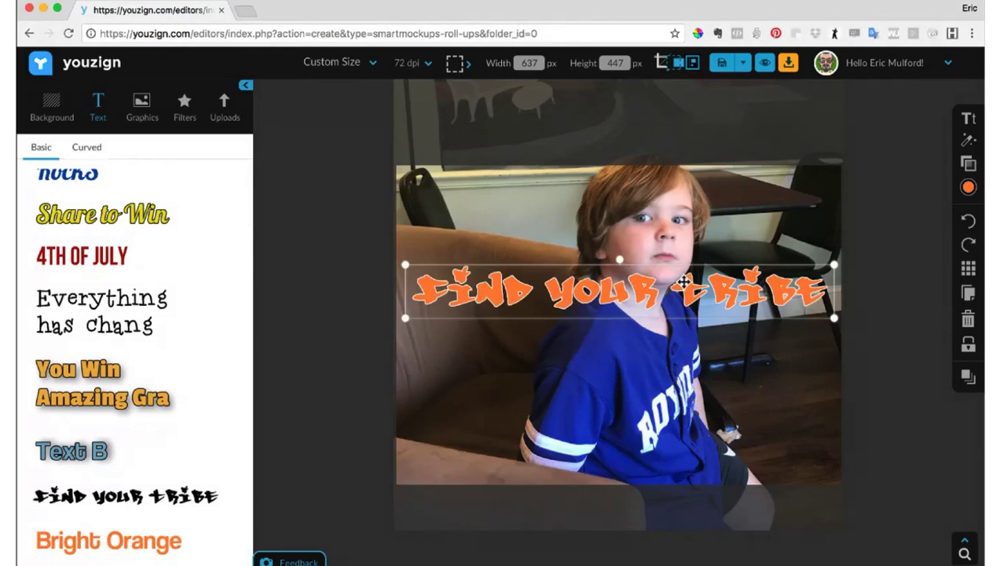
- Delete the orange "Find Your Tribe" text and try to open the eraser tool on the boy's photo
left_click(968, 319)
left_click(669, 347)
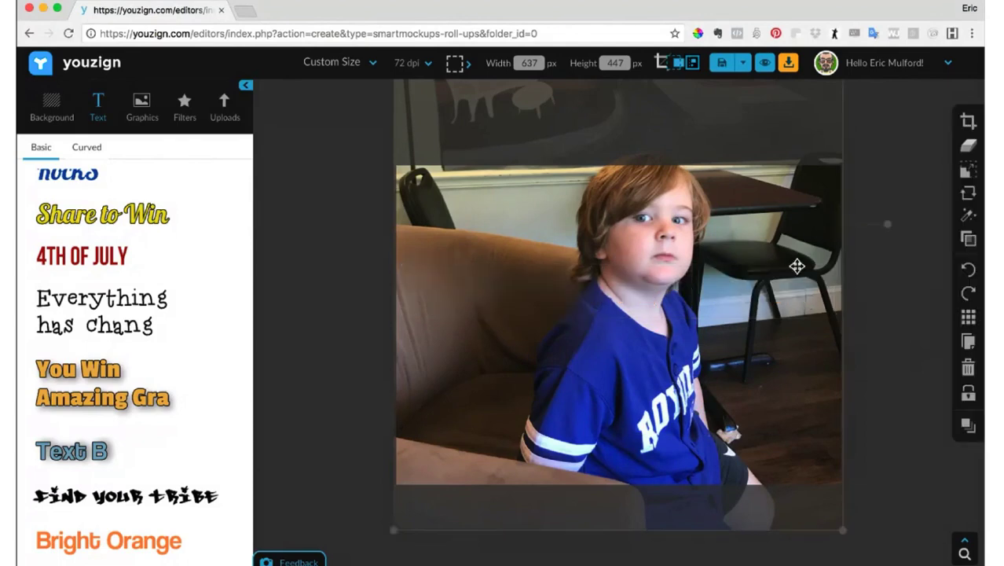
left_click(968, 148)
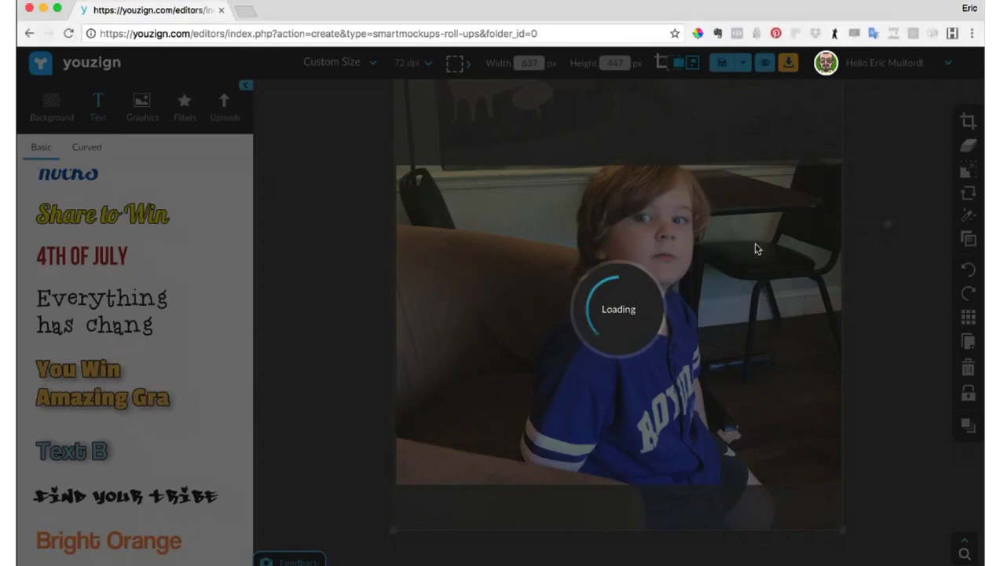
- Reload the stalled design editor page, repeating the reload while it is still loading
left_click(67, 33)
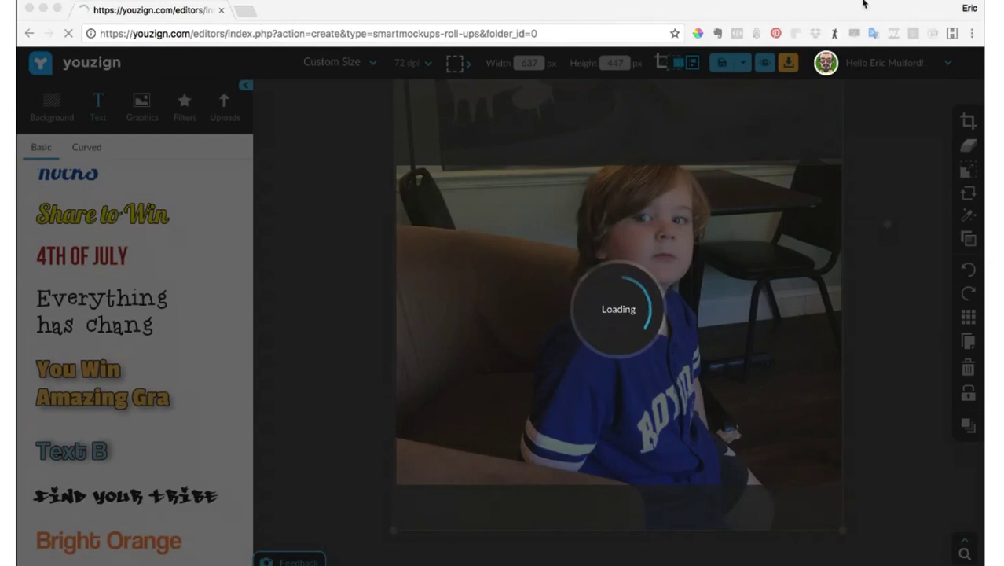
left_click(864, 4)
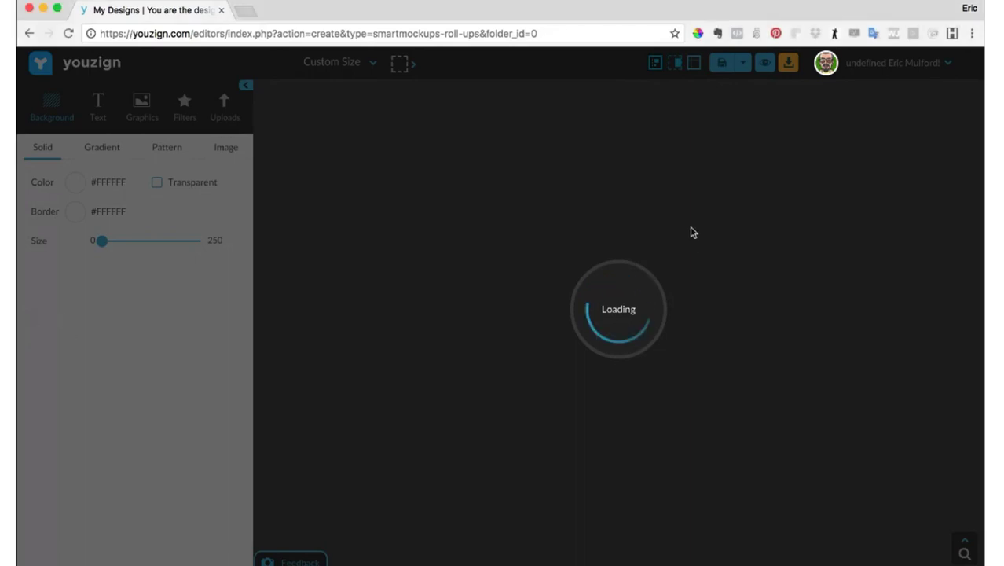
left_click(68, 33)
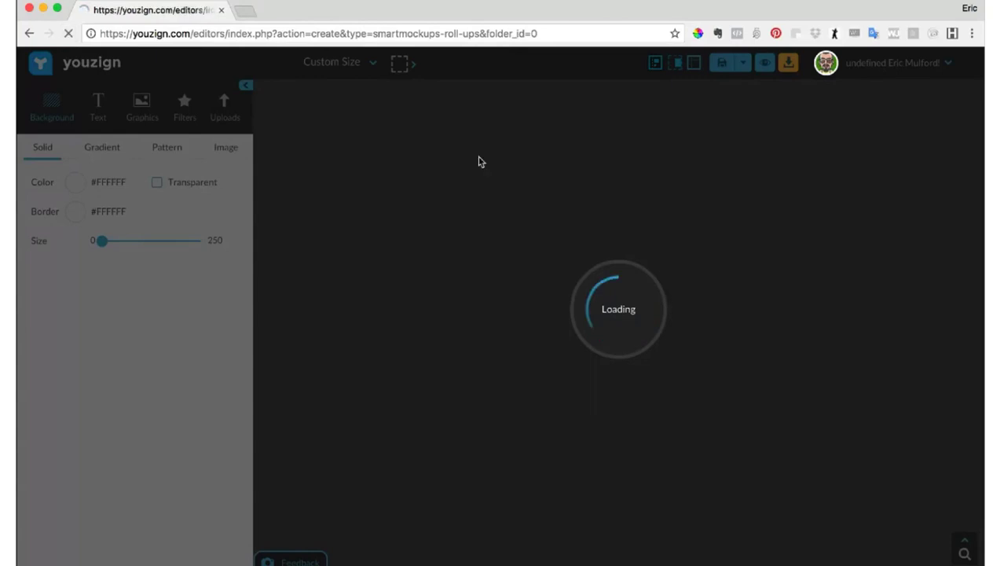
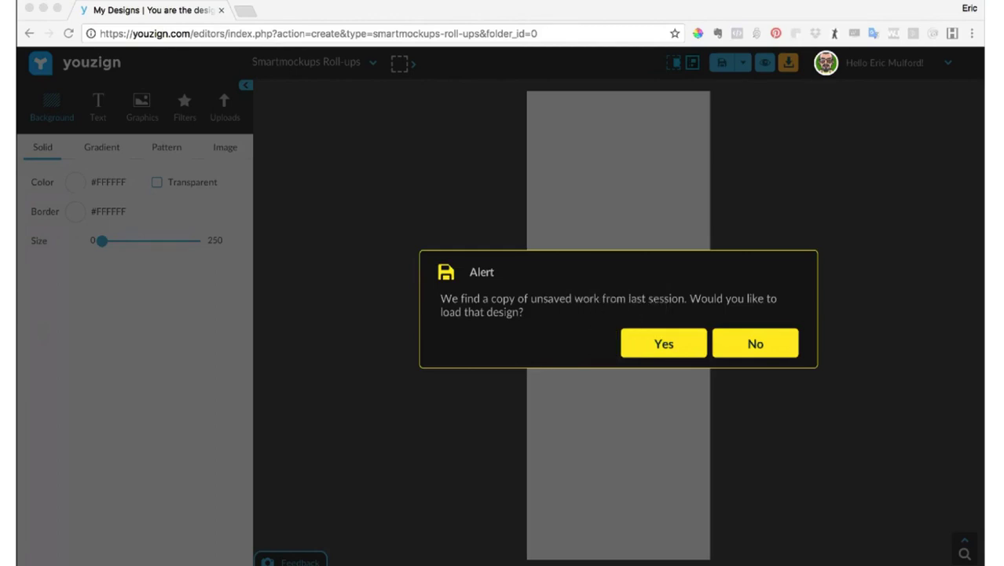
- Decline restoring the unsaved design from the last session and open the templates page
left_click(755, 343)
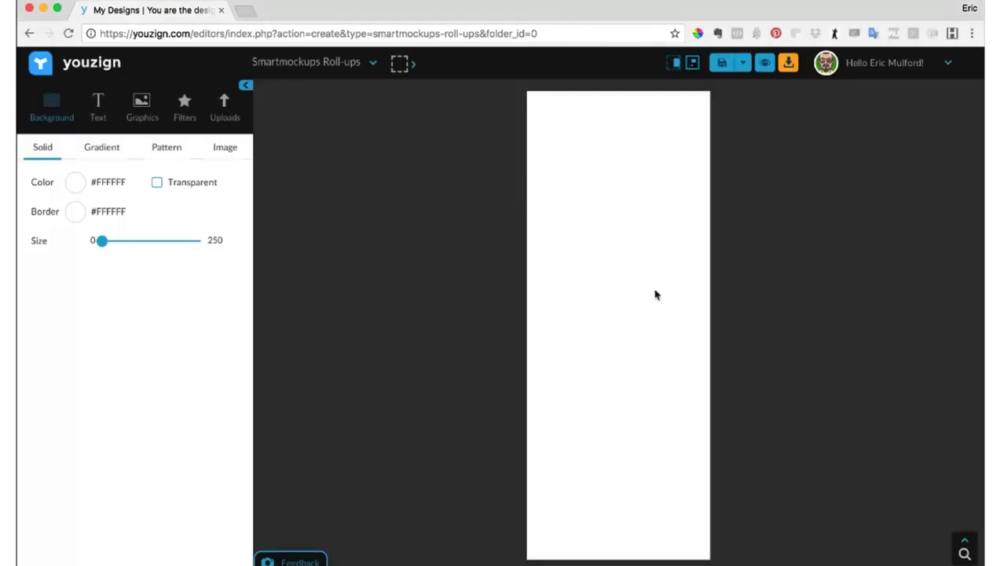
left_click(901, 66)
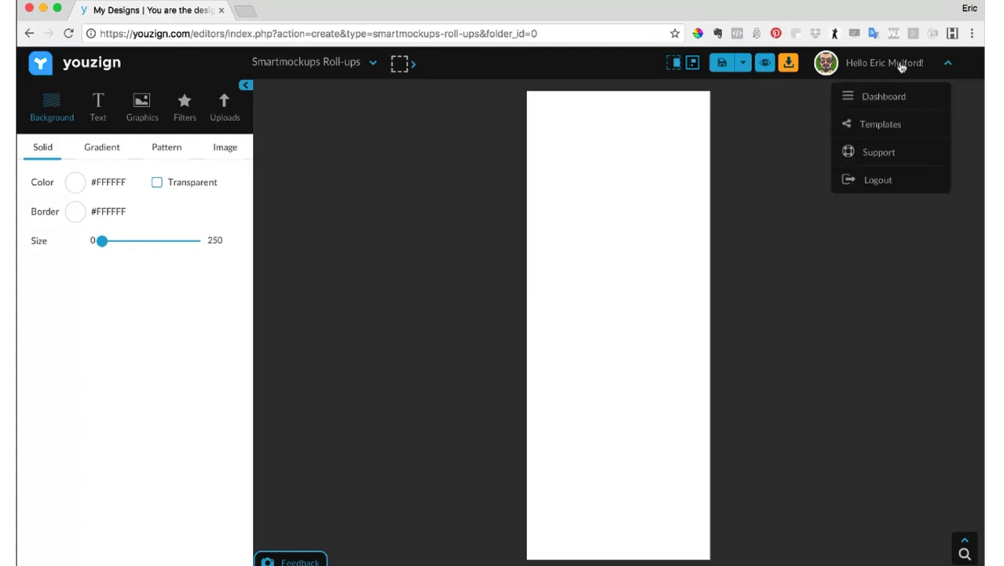
left_click(877, 130)
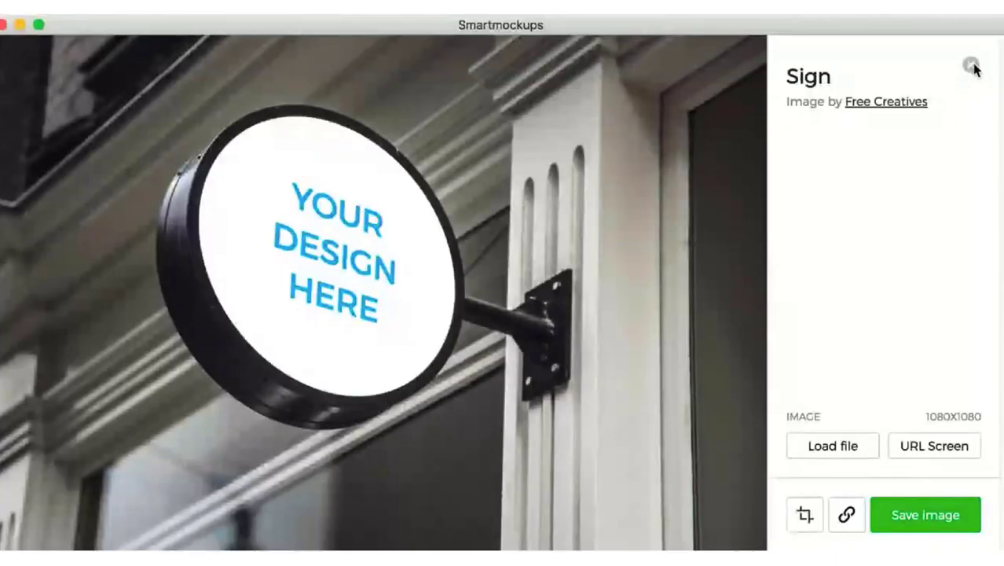
- In Smartmockups, close the round sign mockup and browse the Branding and Magazines & books mockup categories
left_click(971, 66)
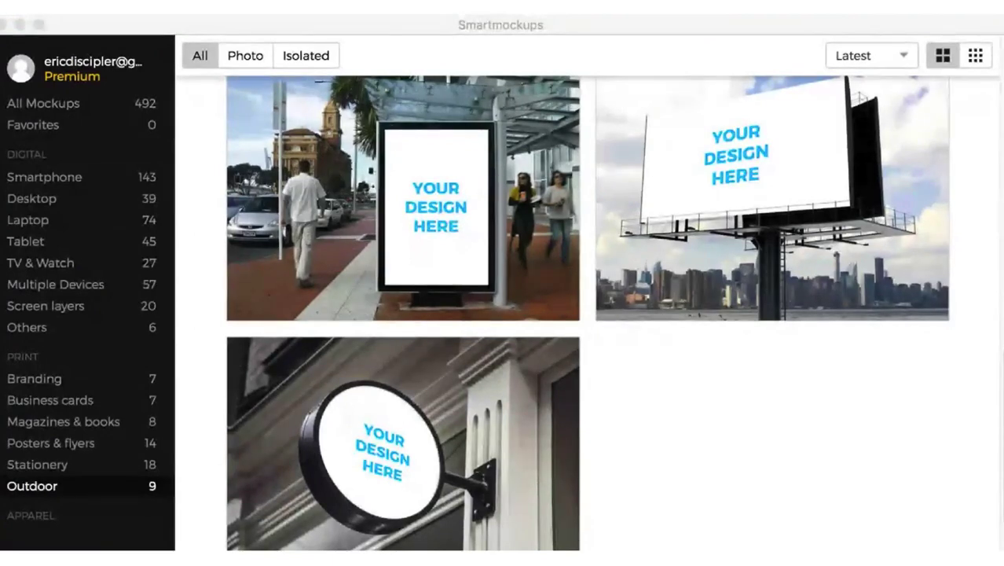
left_click(426, 204)
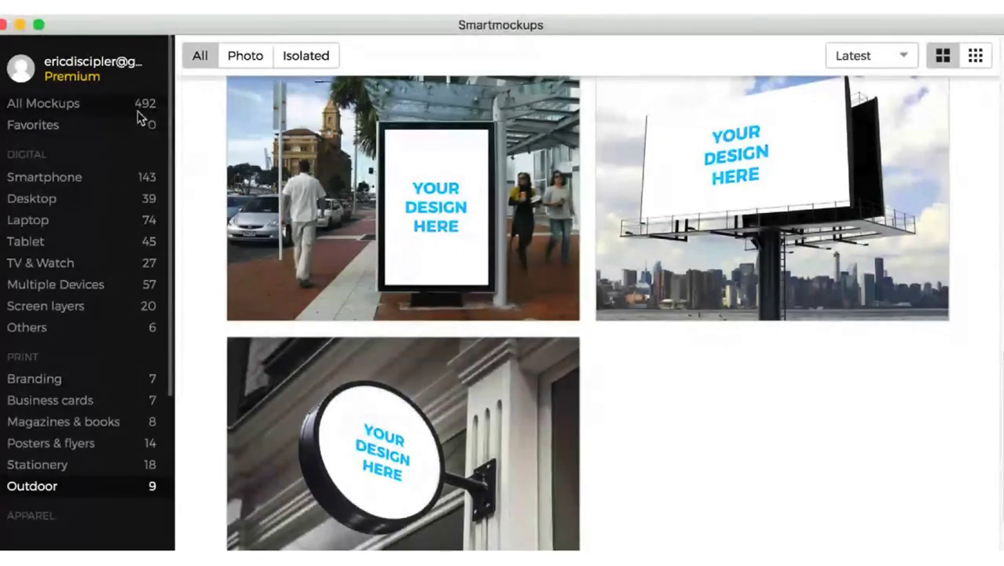
left_click(35, 382)
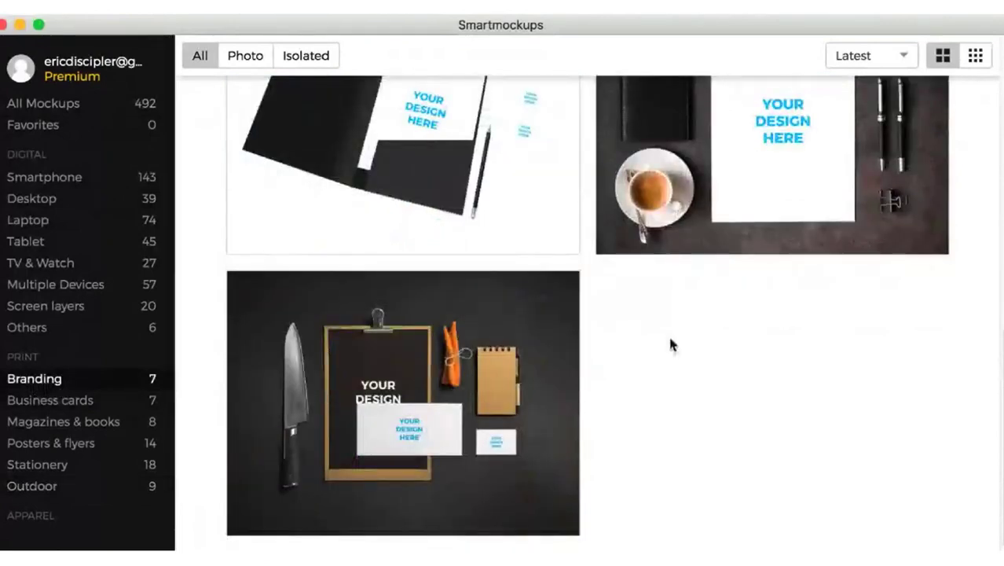
scroll(678, 270, "up", 10)
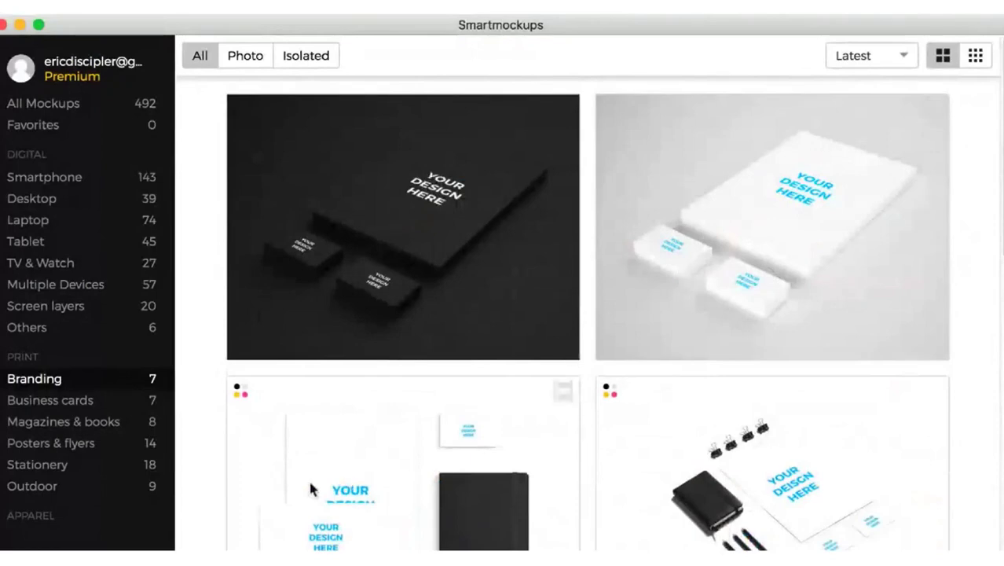
left_click(79, 422)
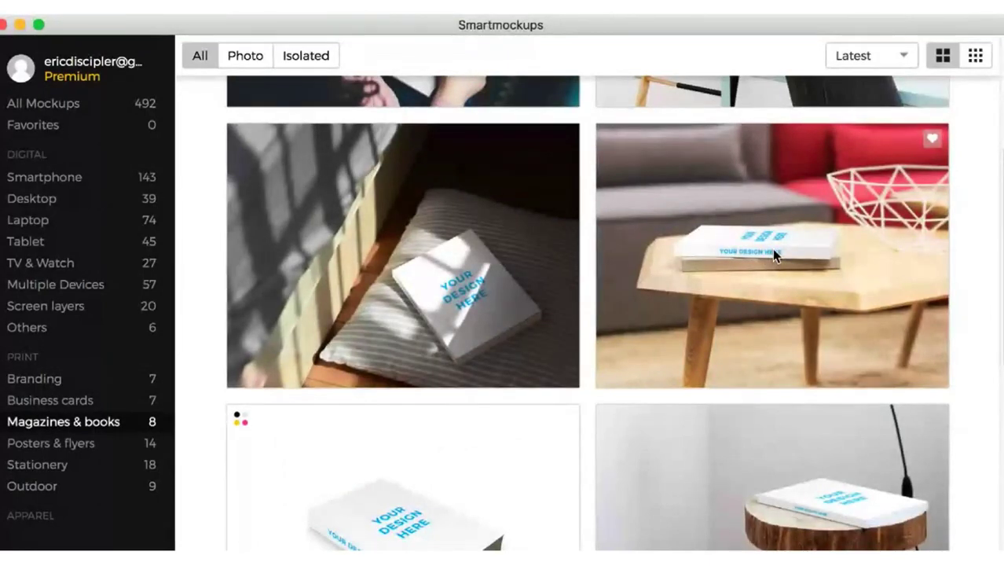
scroll(548, 450, "down", 2)
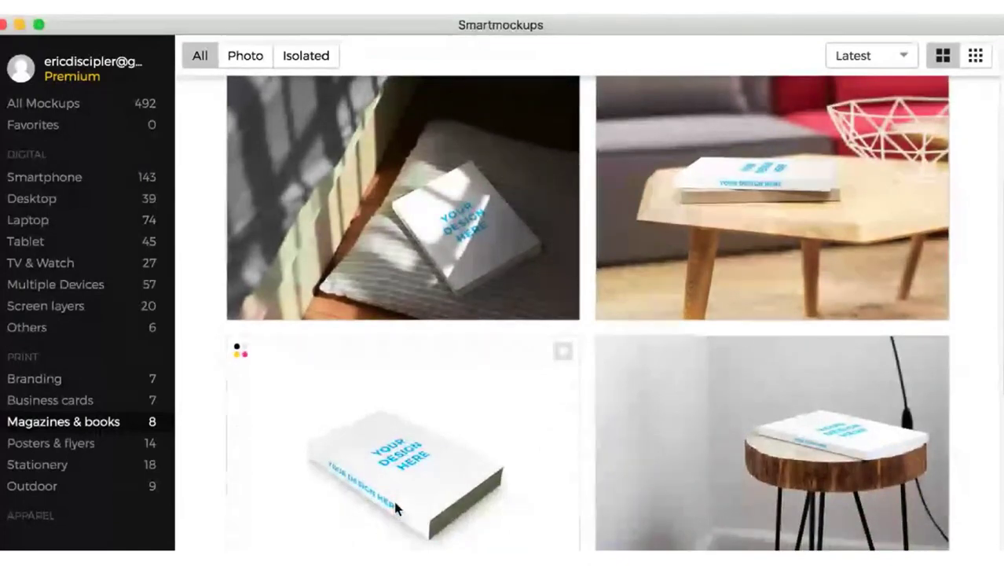
- Inspect the isolated white book mockup, close it, and open the mockup of books on the wooden table by the red sofa
left_click(422, 465)
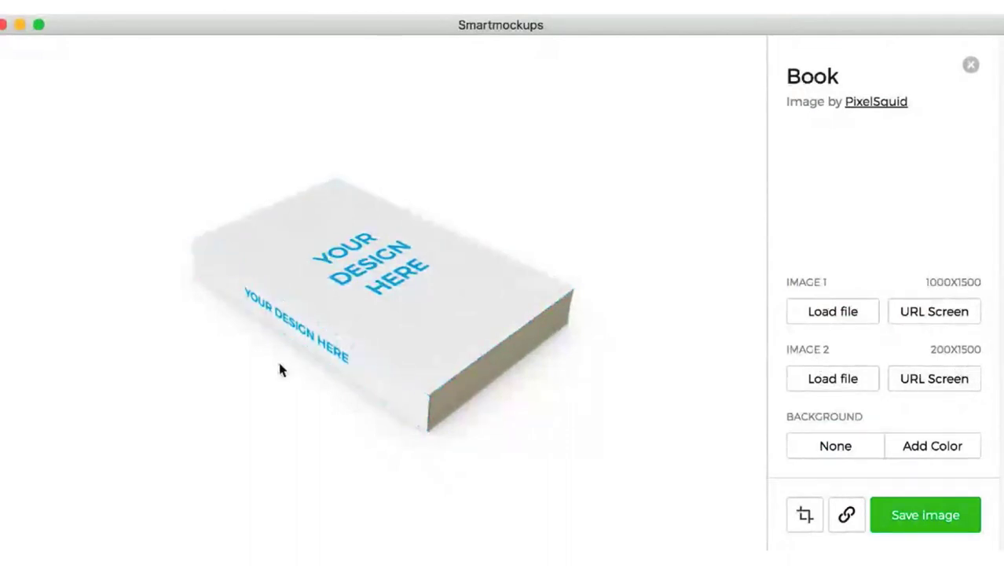
left_click(970, 66)
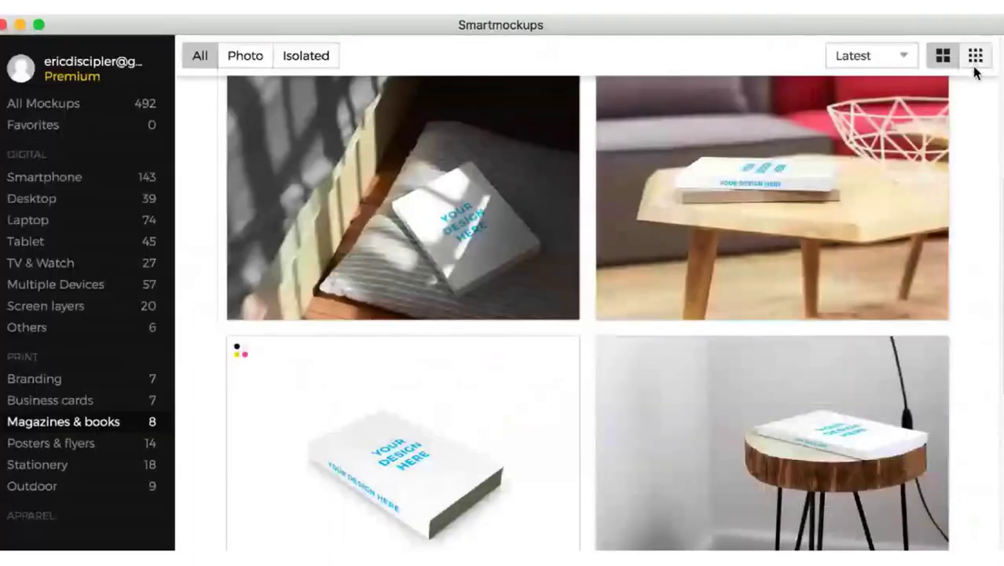
left_click(807, 184)
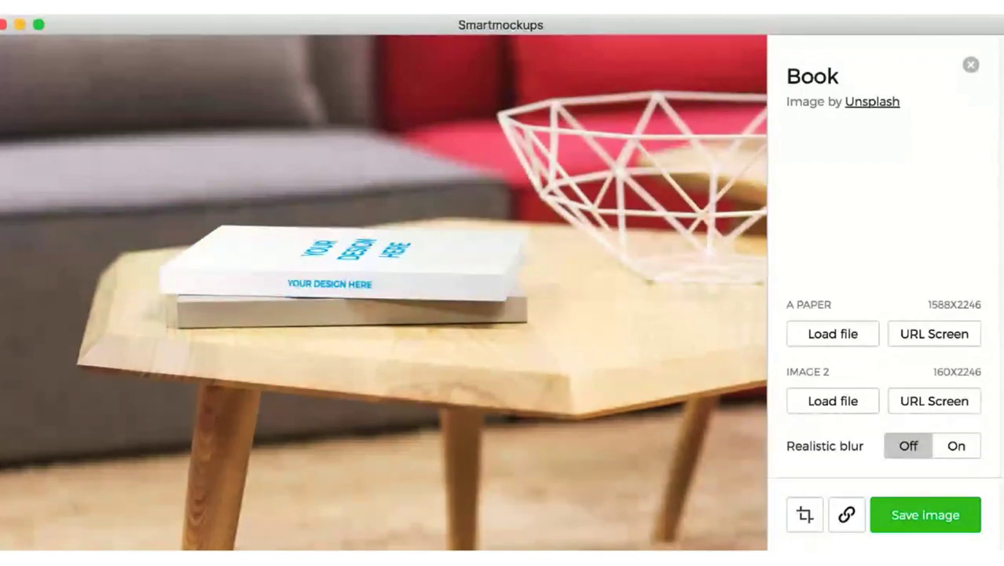
- Switch to Youzign in the browser and save the Spine Art design as a template
key("super+Tab")
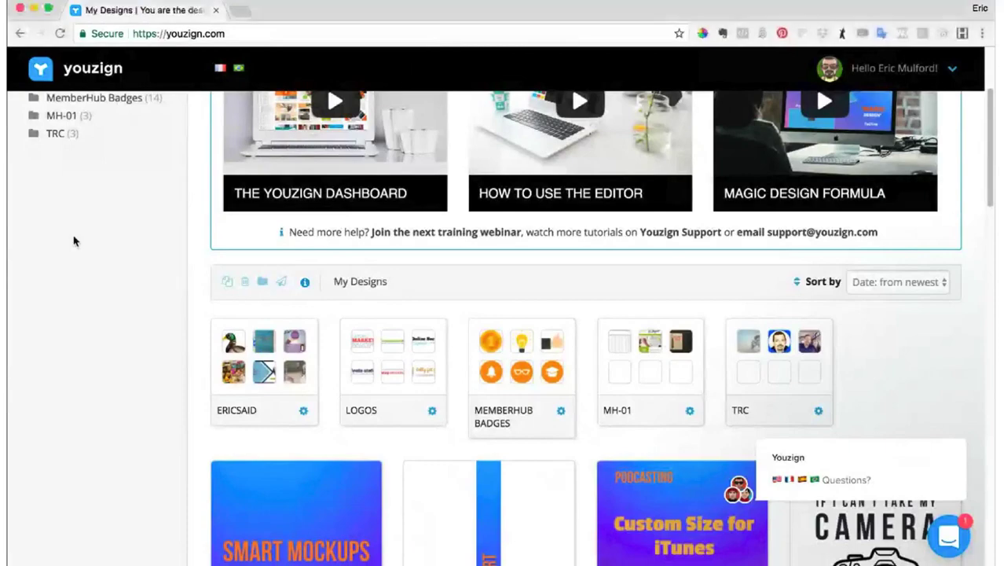
scroll(366, 404, "down", 2)
scroll(366, 404, "down", 6)
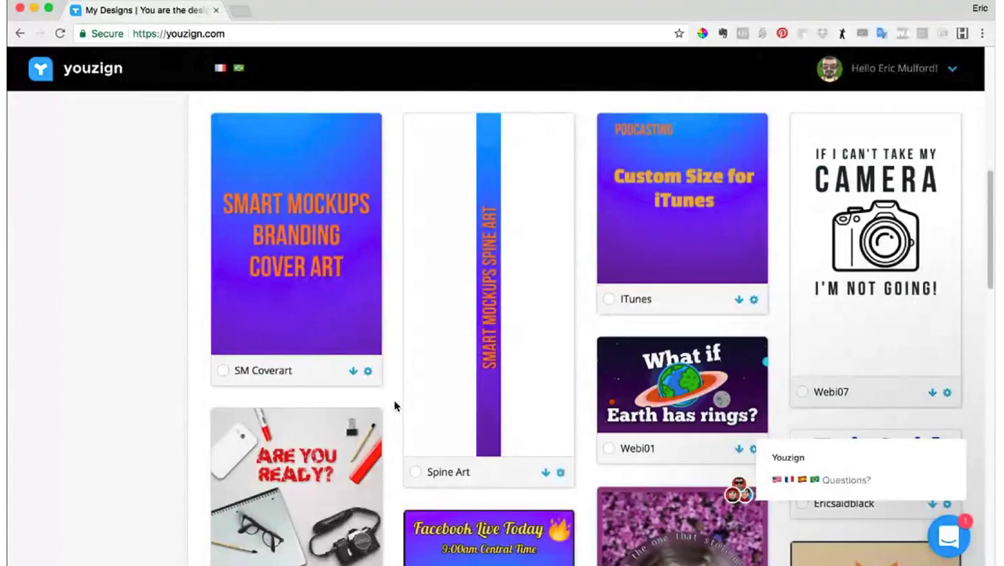
mouse_move(437, 361)
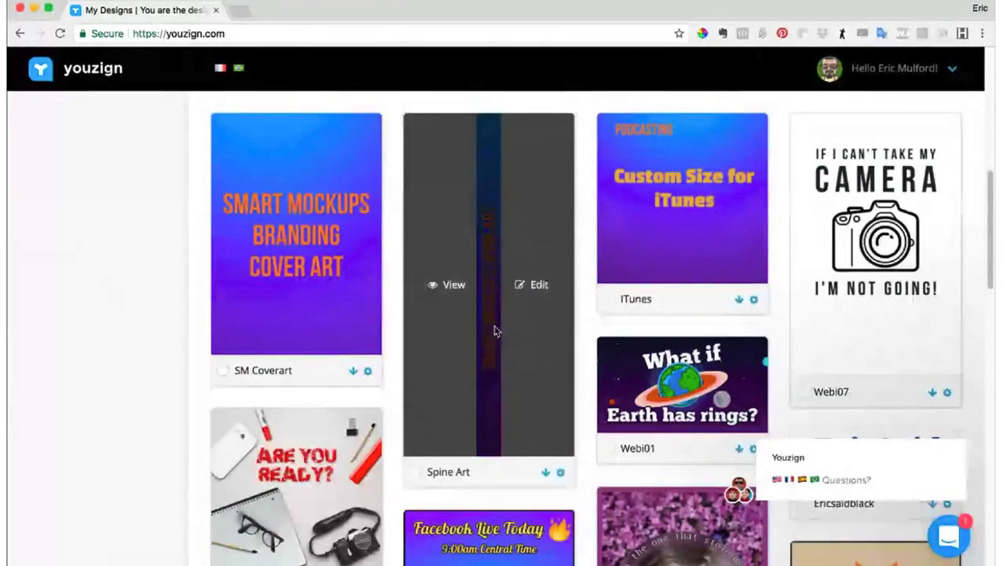
mouse_move(303, 273)
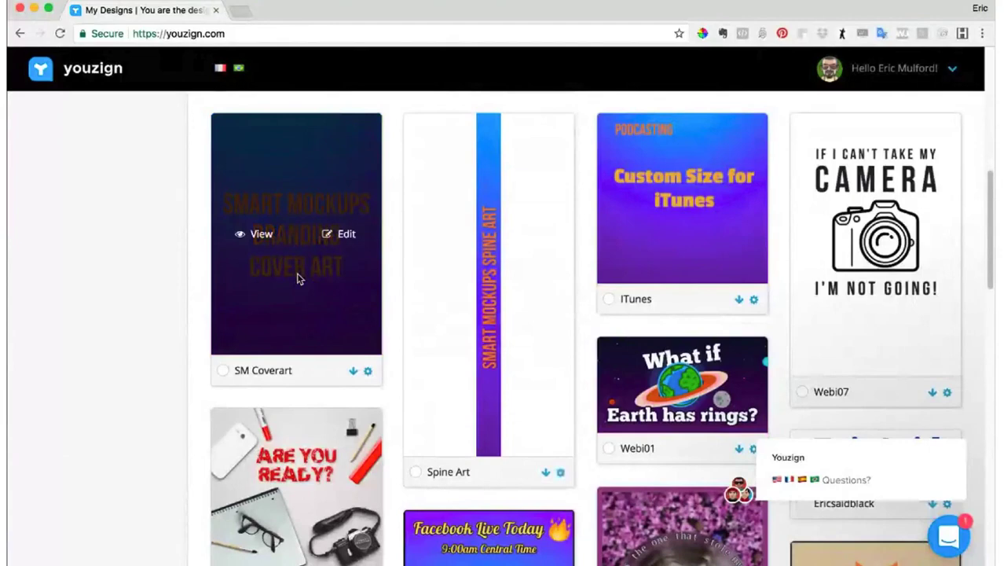
left_click(560, 472)
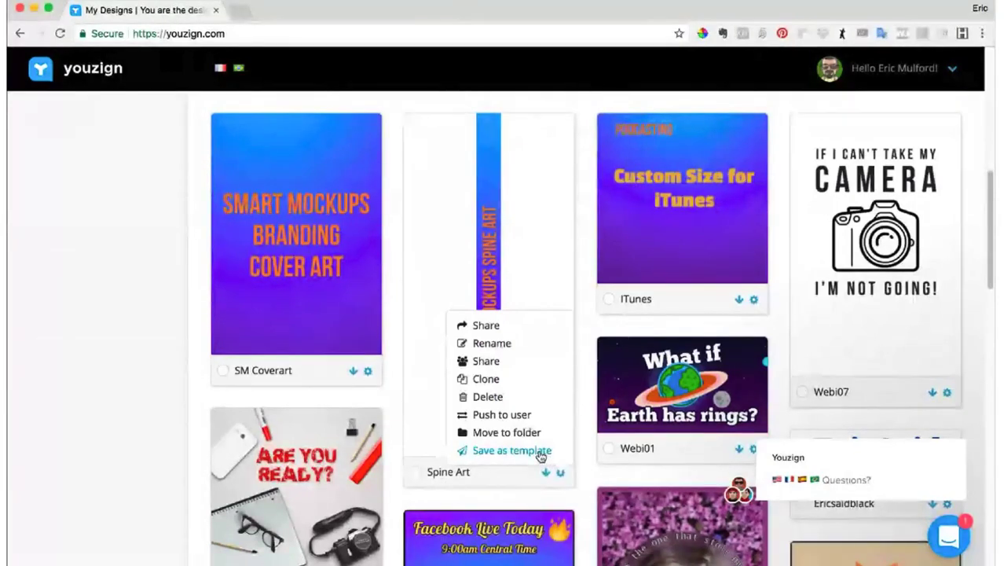
left_click(540, 453)
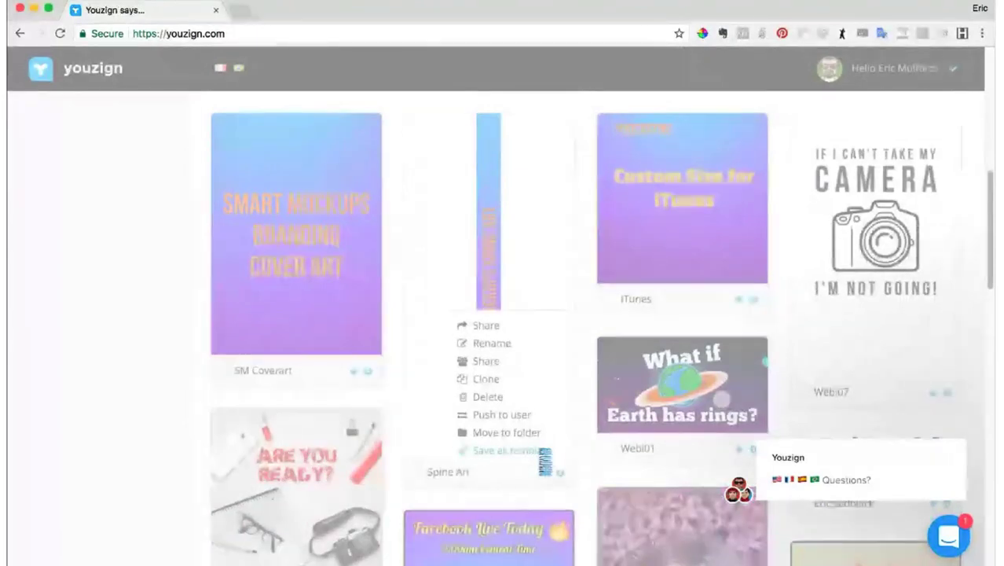
key("Return")
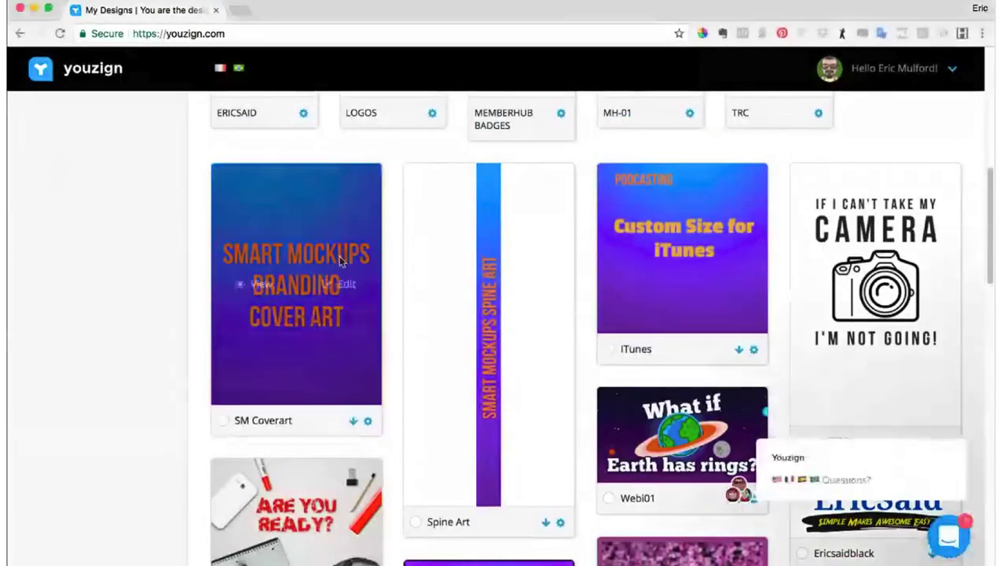
- Open the My Templates collection and look over the saved Spine Art and SM Coverart templates
scroll(417, 243, "up", 5)
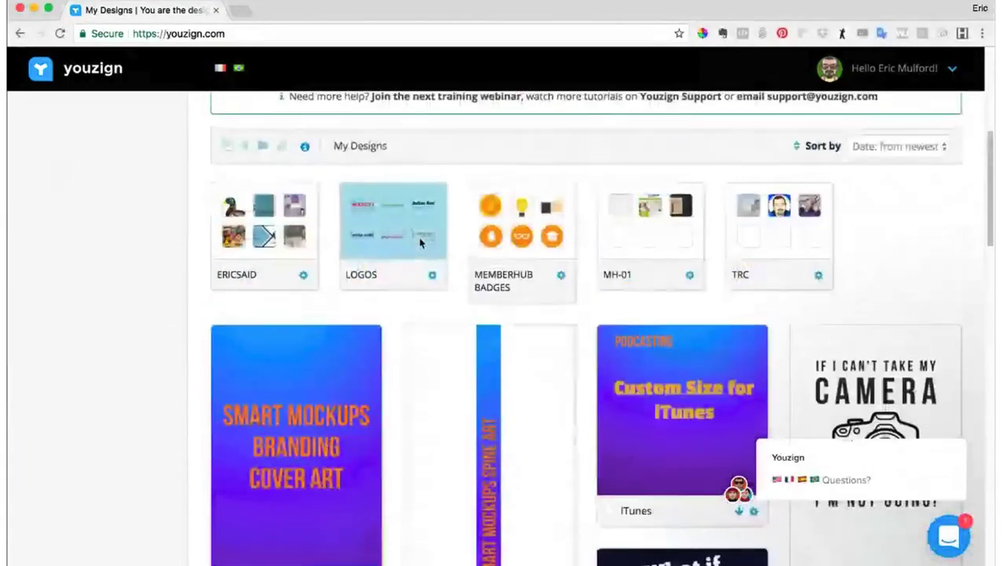
scroll(420, 244, "up", 3)
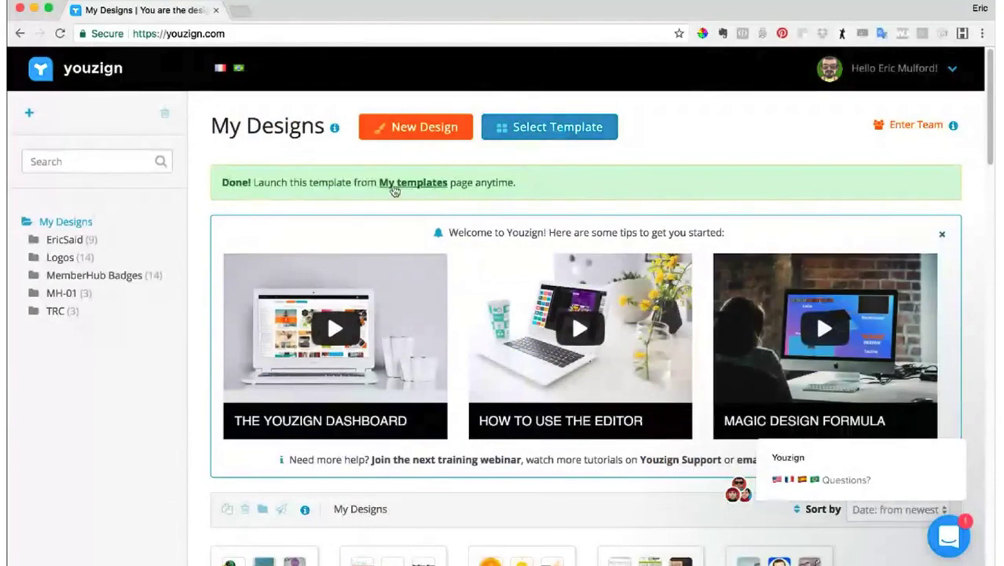
left_click(562, 132)
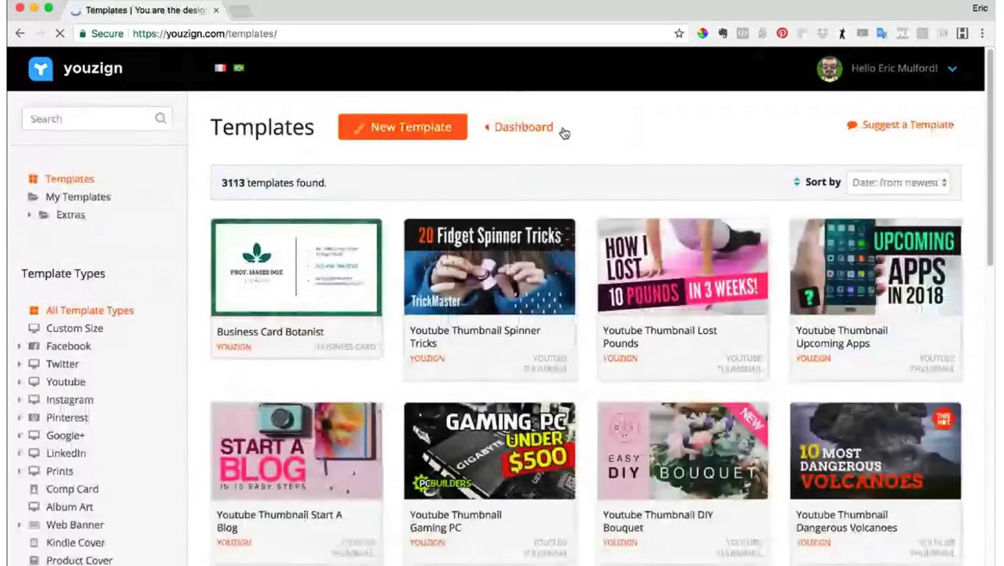
left_click(100, 201)
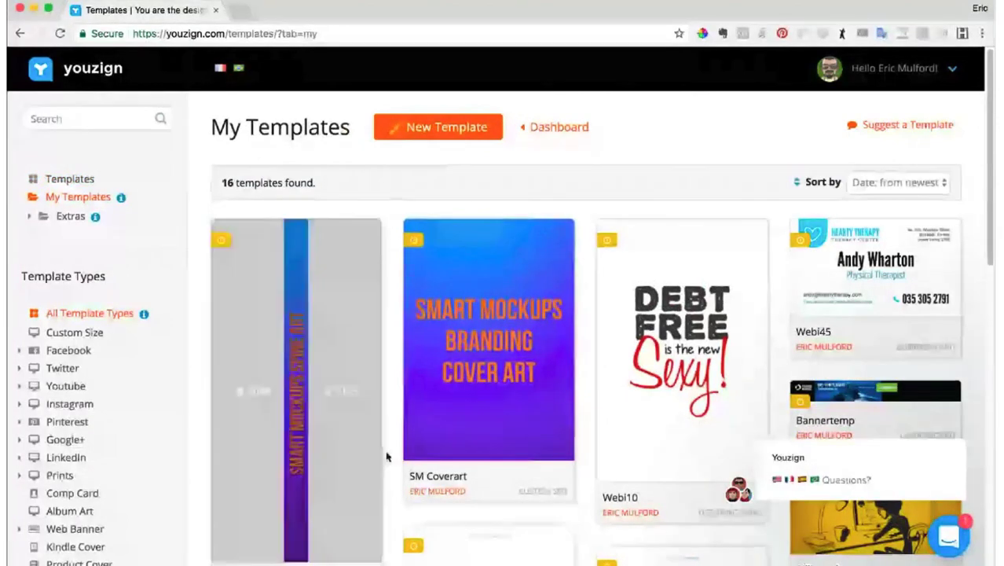
left_click(263, 399)
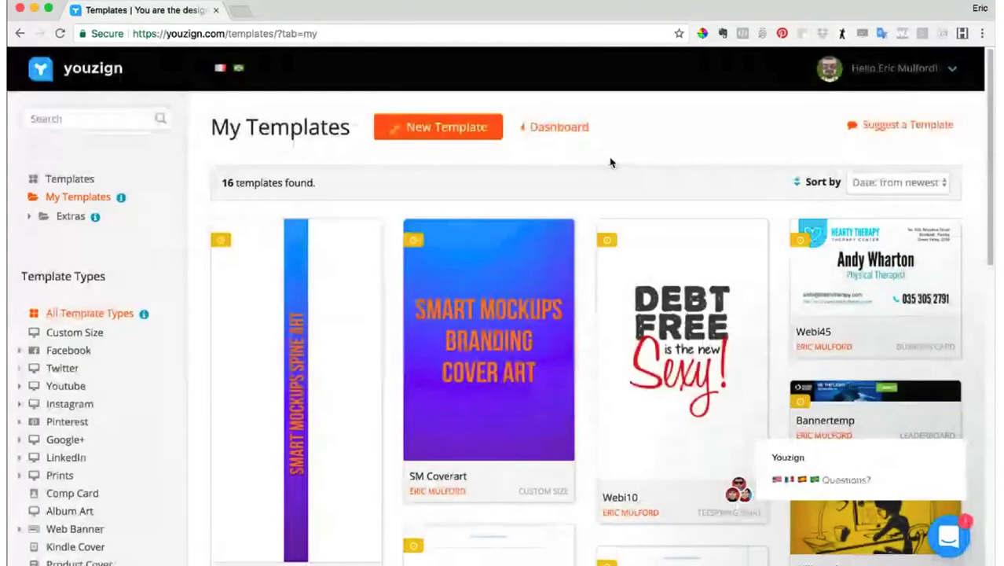
mouse_move(683, 229)
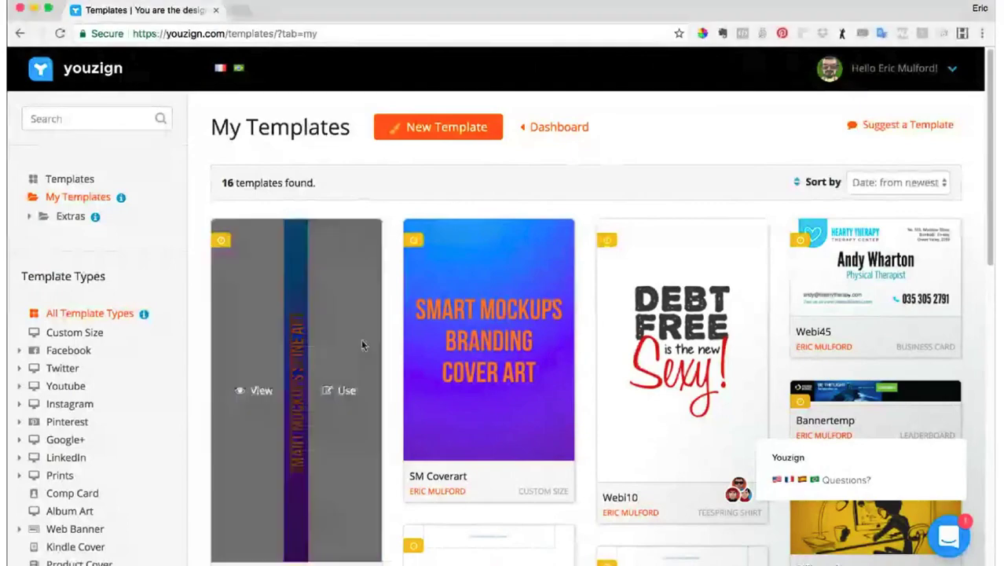
scroll(512, 366, "down", 5)
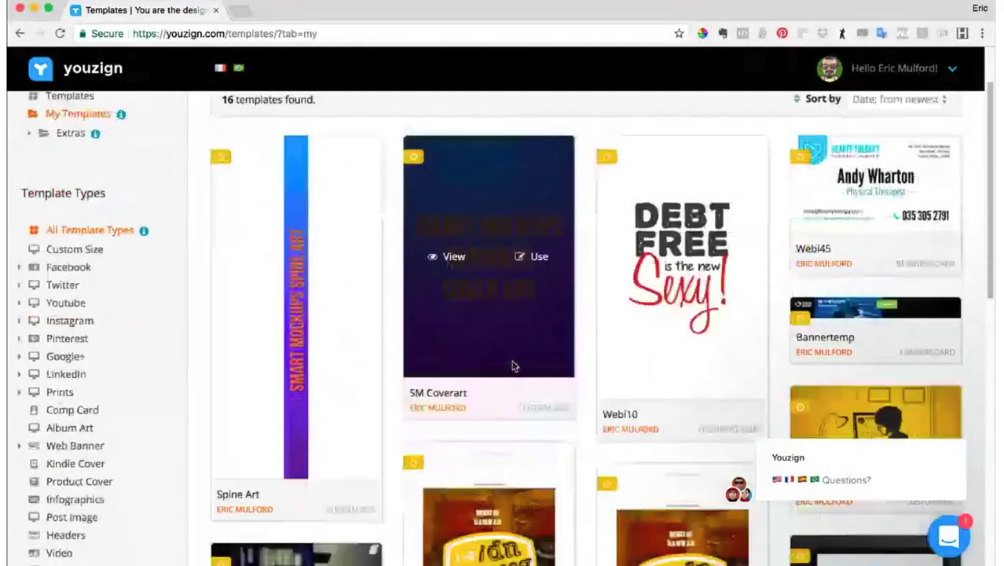